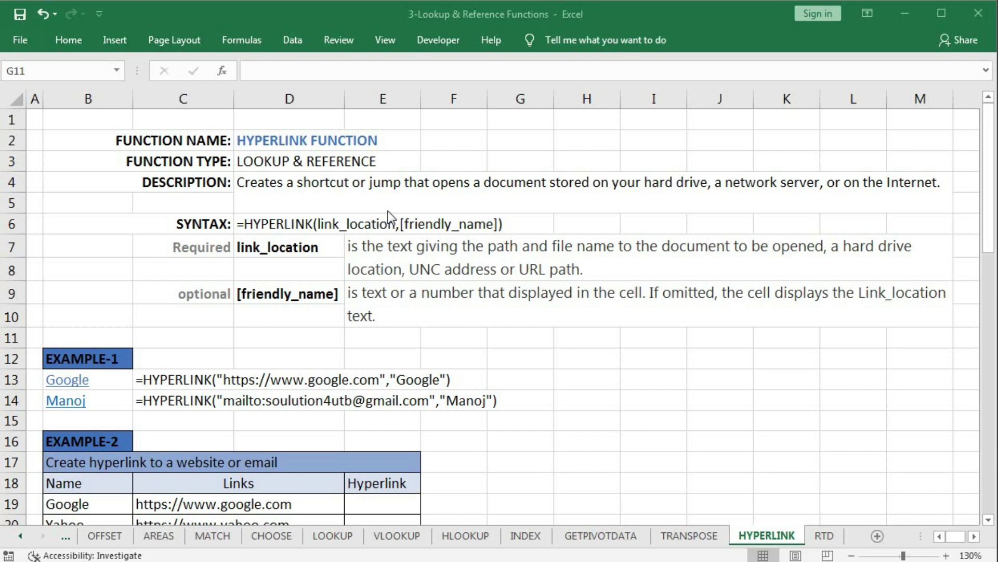
Step: Open the Insert Hyperlink dialog to view its link options, and close it without inserting a link
{"action": "left_click", "coordinate": [117, 37]}
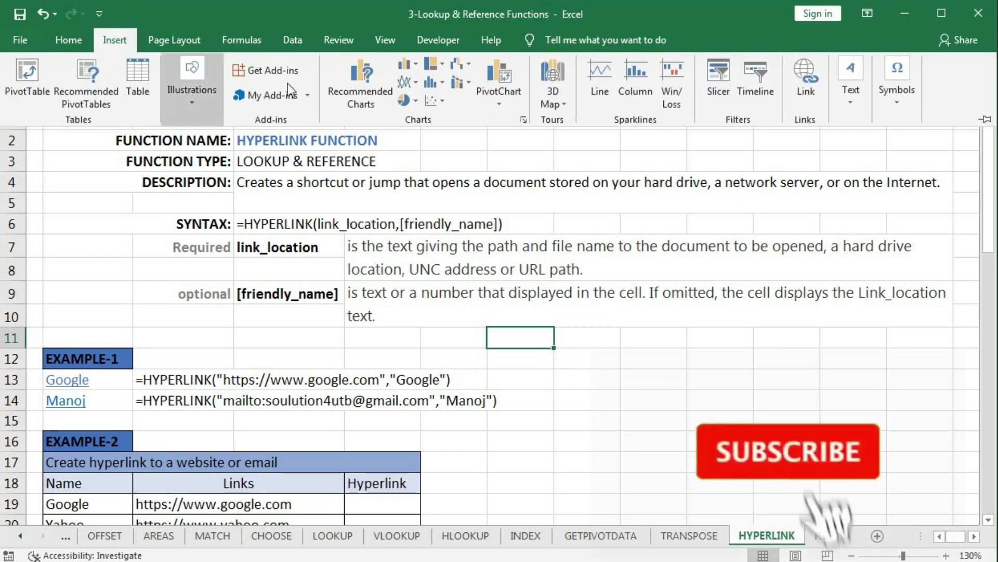
{"action": "left_click", "coordinate": [806, 86]}
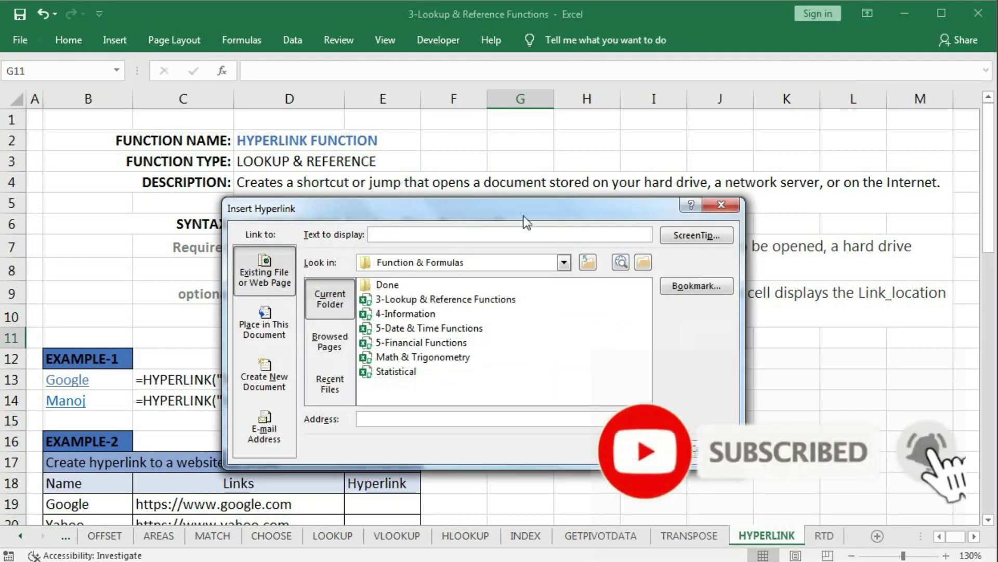
{"action": "left_click", "coordinate": [723, 203]}
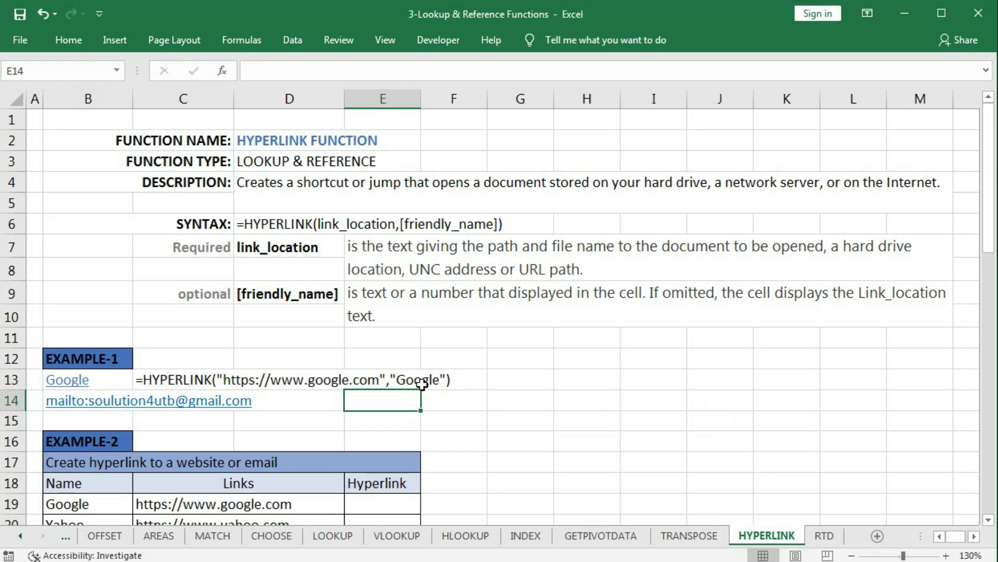
Step: Test the Google hyperlink in cell B13 by following it to the browser, and return to the Excel workbook
{"action": "left_click", "coordinate": [74, 386]}
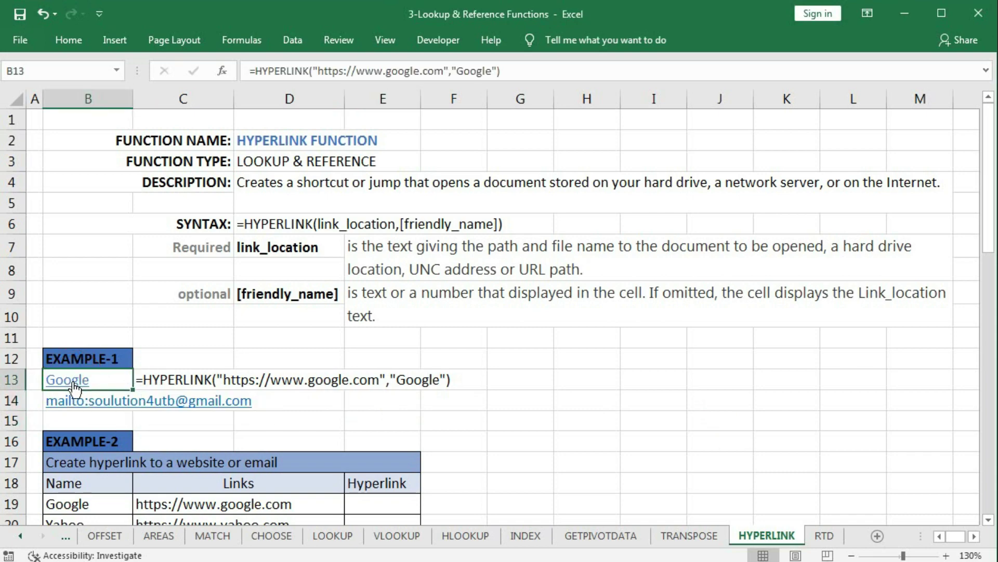
{"action": "left_click", "coordinate": [74, 386]}
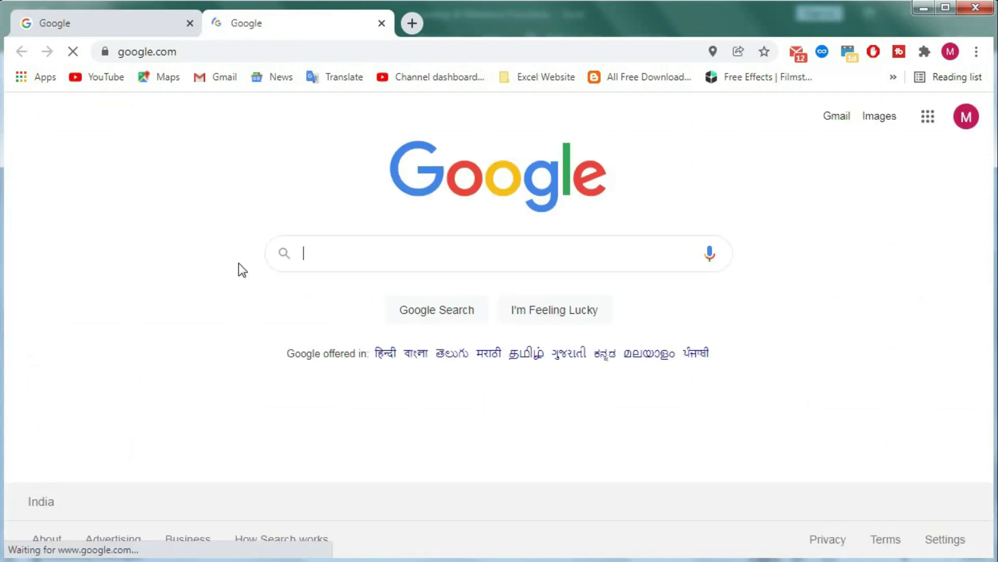
{"action": "key", "text": "alt+Tab"}
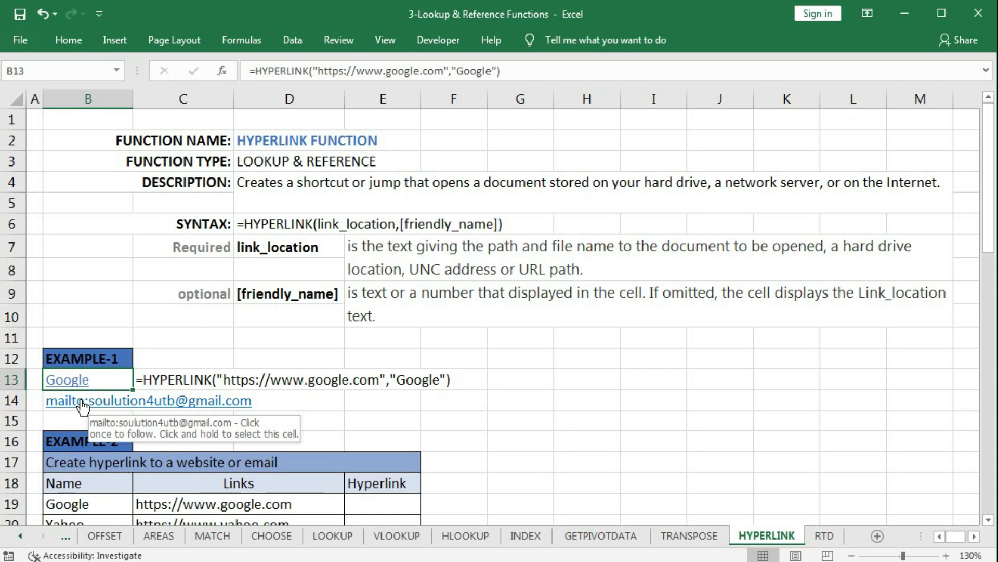
Step: Inspect the link_location and friendly_name arguments of the HYPERLINK formula in cell B13
{"action": "double_click", "coordinate": [126, 378]}
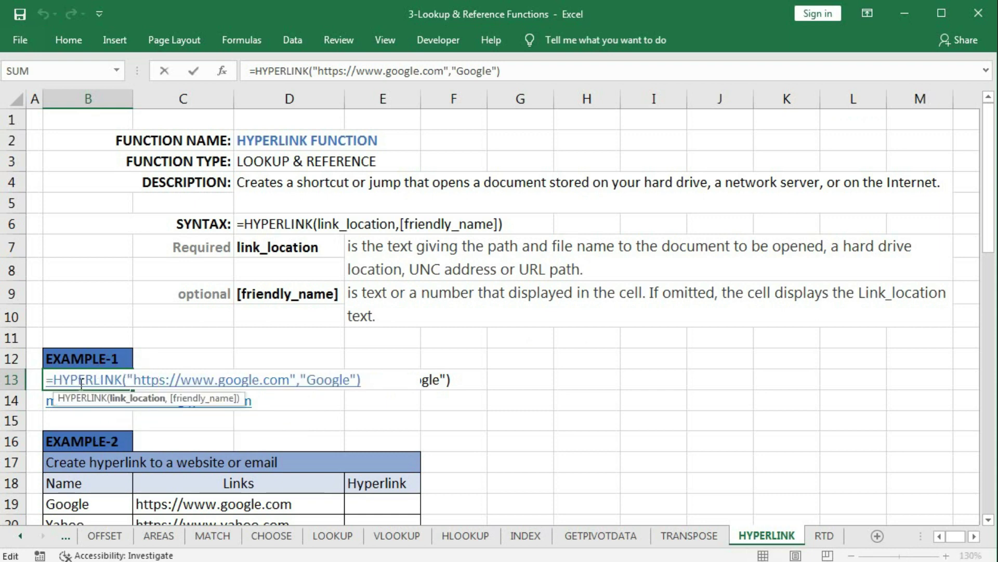
{"action": "left_click", "coordinate": [148, 399]}
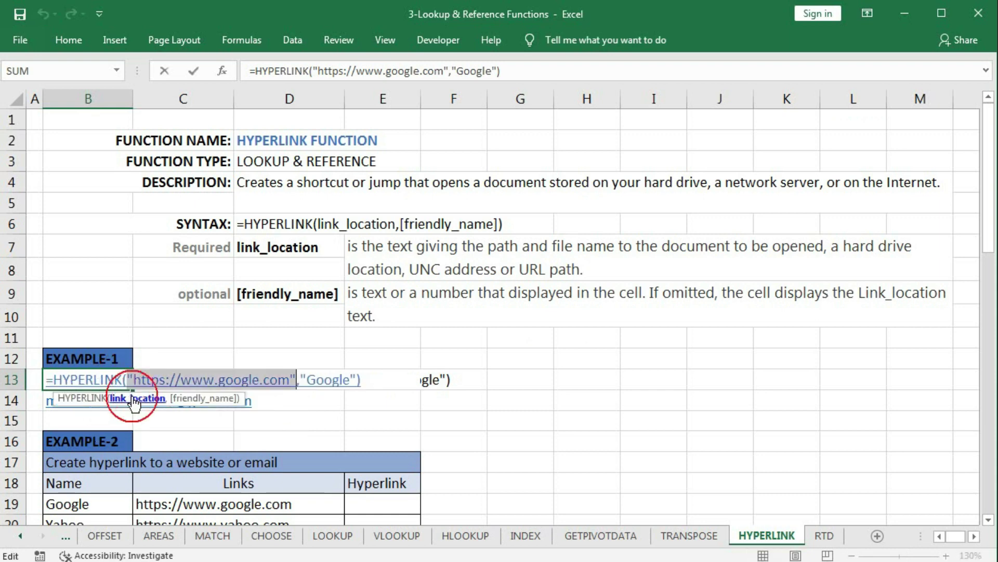
{"action": "left_click", "coordinate": [204, 399]}
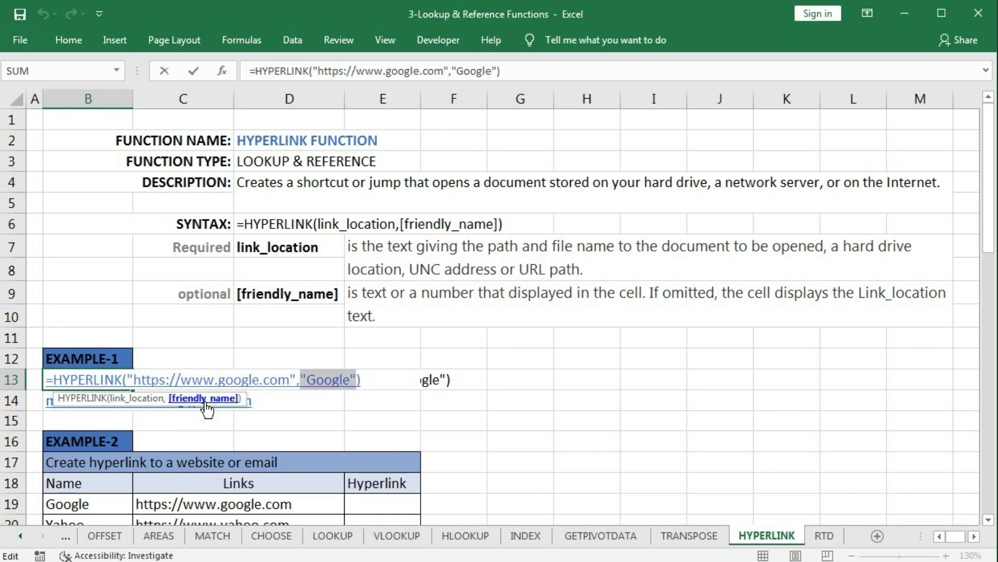
{"action": "key", "text": "Return"}
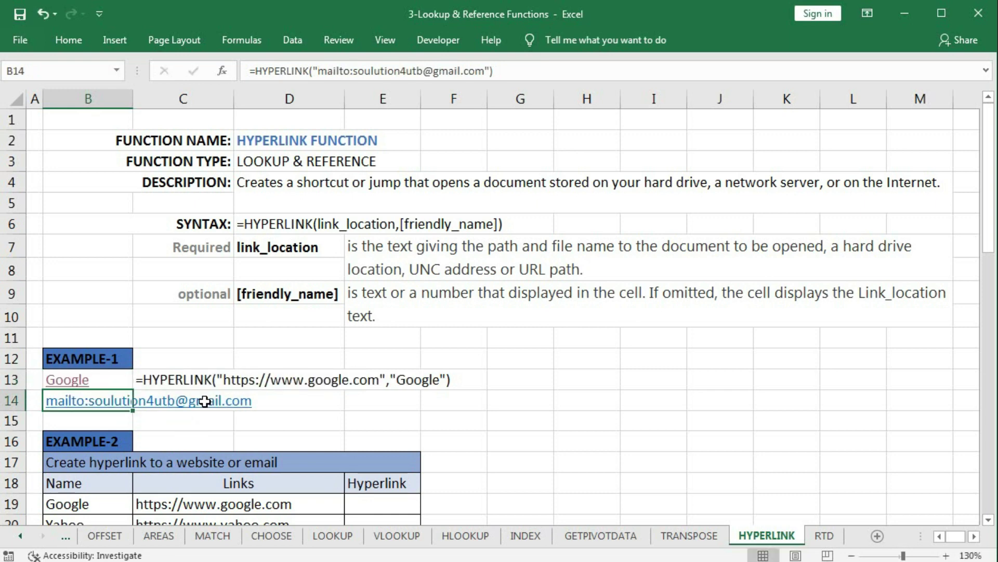
Step: Inspect the link_location argument of the mailto HYPERLINK formula in cell B14
{"action": "key", "text": "F2"}
{"action": "left_click", "coordinate": [162, 401]}
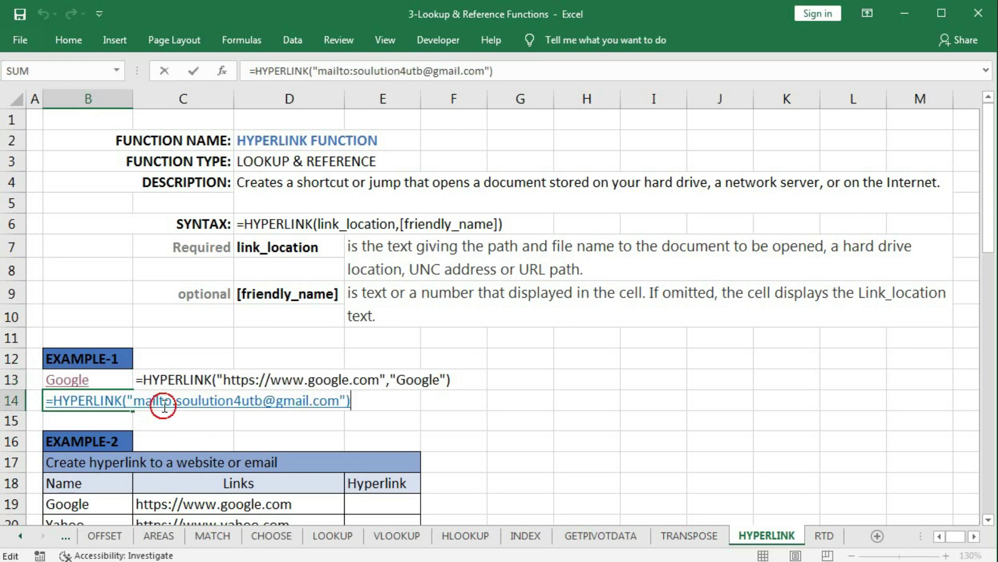
{"action": "left_click", "coordinate": [143, 420]}
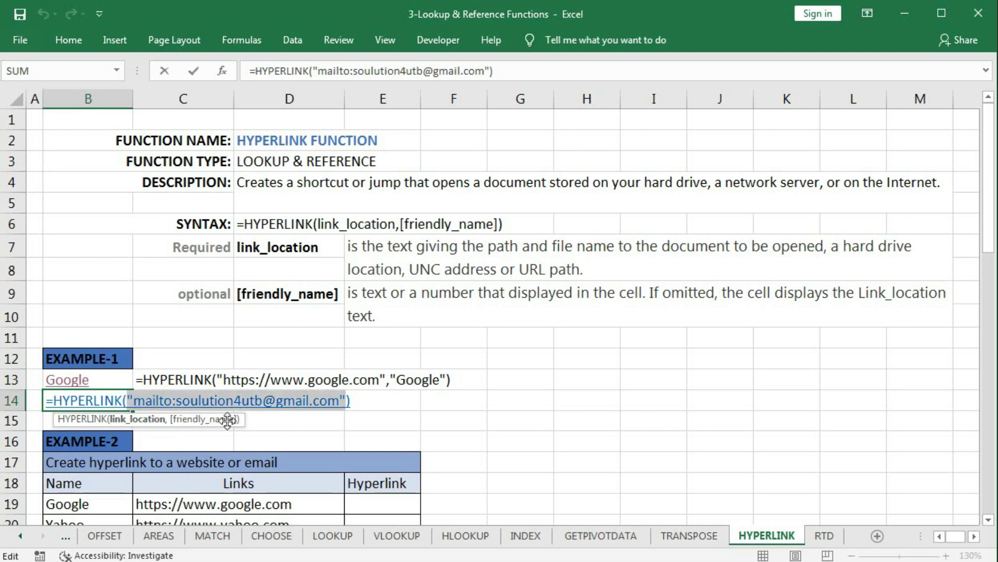
{"action": "key", "text": "Return"}
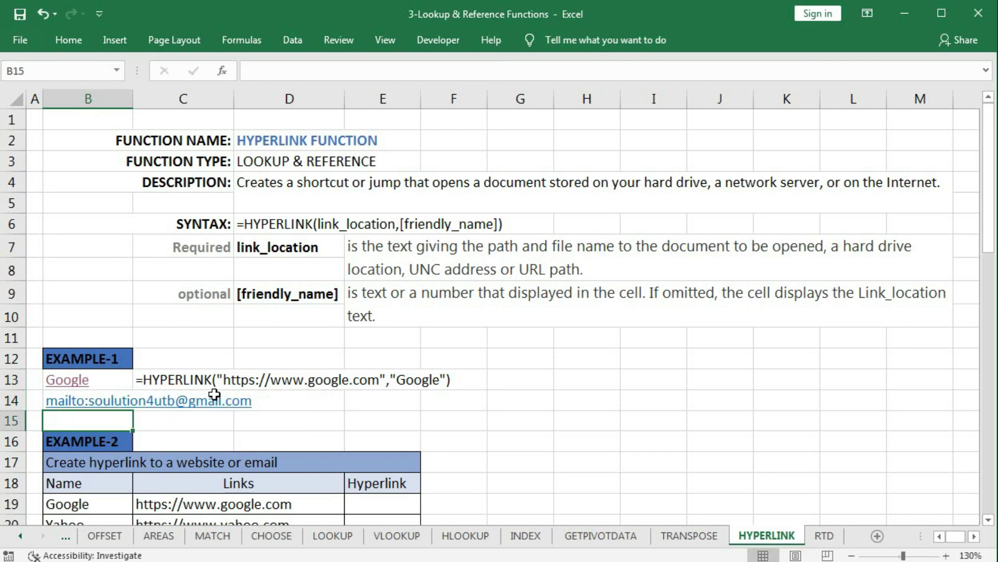
Step: Examine the names, website links and mailto link in the EXAMPLE-2 table
{"action": "left_click", "coordinate": [282, 413]}
{"action": "scroll", "coordinate": [282, 412], "scroll_direction": "down", "scroll_amount": 2}
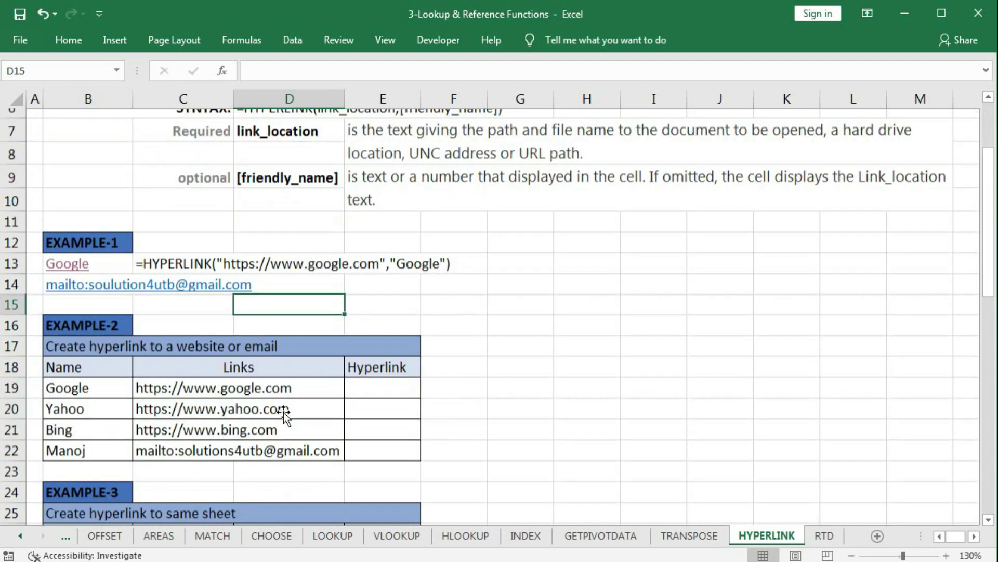
{"action": "scroll", "coordinate": [283, 413], "scroll_direction": "down", "scroll_amount": 2}
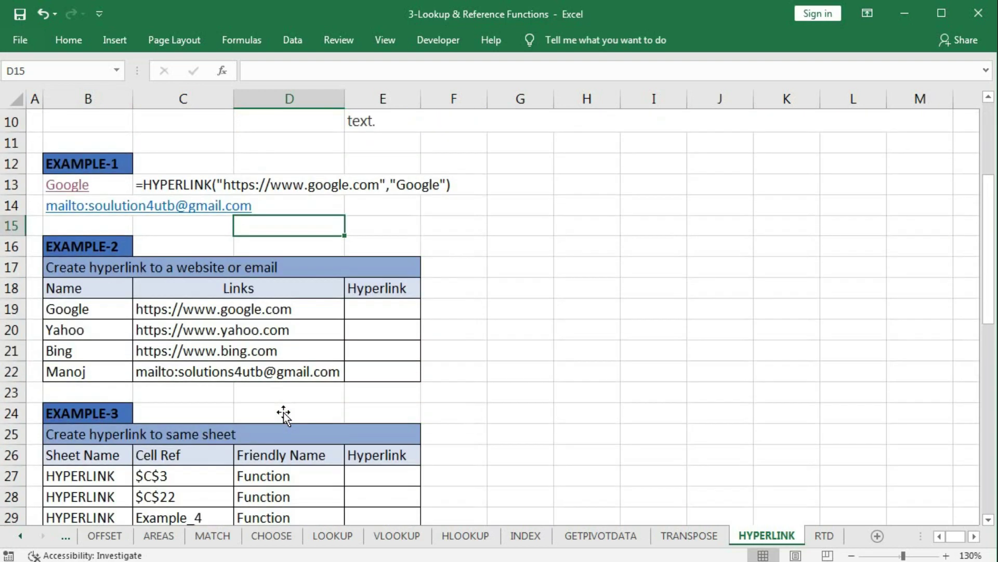
{"action": "left_click_drag", "start_coordinate": [104, 311], "coordinate": [94, 365]}
{"action": "left_click_drag", "start_coordinate": [192, 310], "coordinate": [180, 360]}
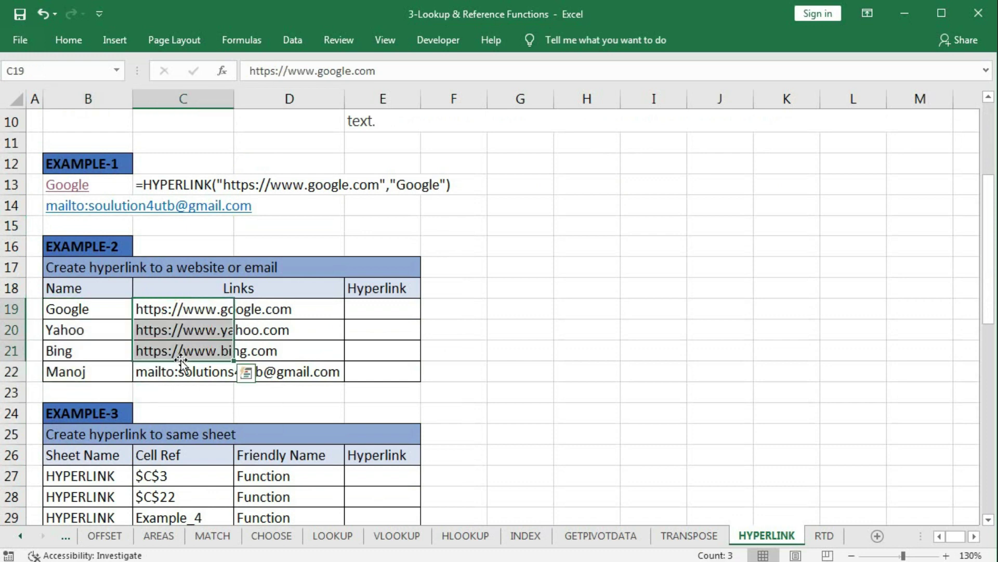
{"action": "left_click", "coordinate": [209, 373]}
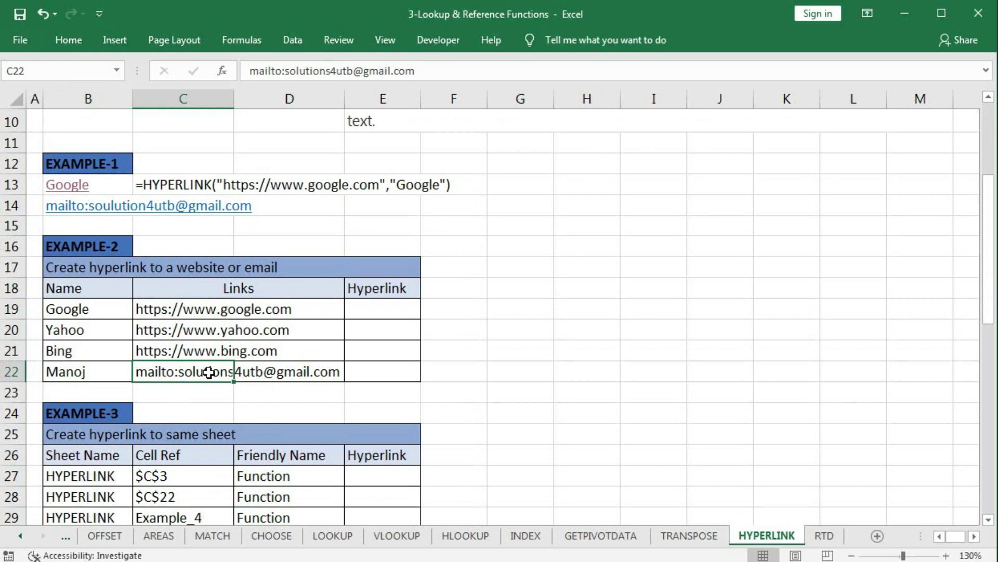
Step: Enter =HYPERLINK(C19,B19) in cell E19, test the link in the browser, and return to the Excel workbook
{"action": "left_click", "coordinate": [371, 306]}
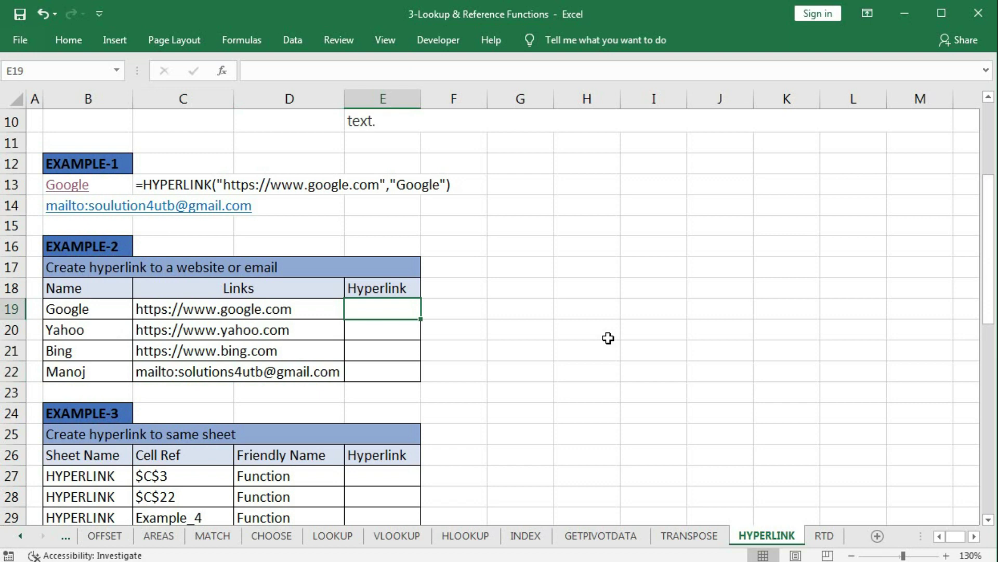
{"action": "type", "text": "=hy"}
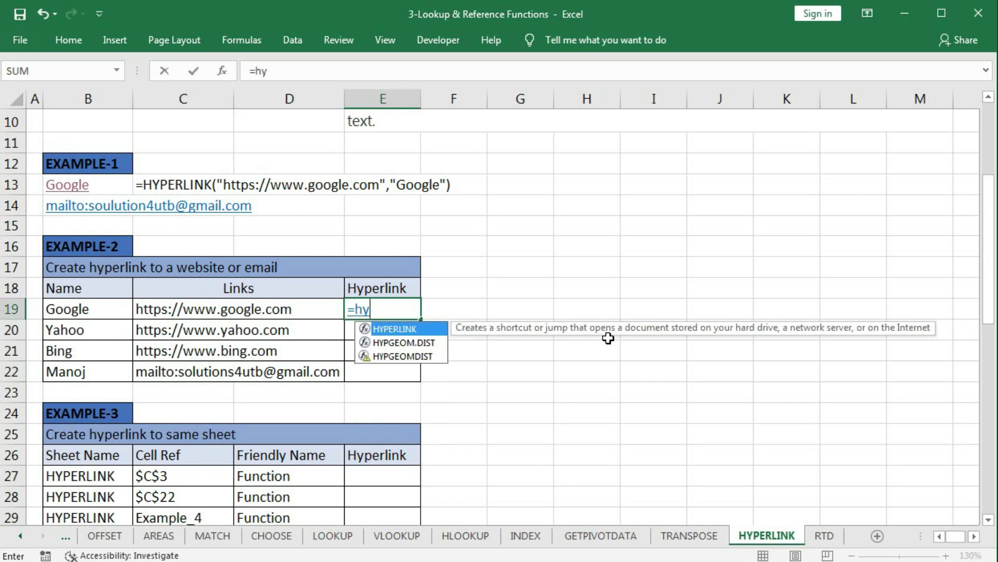
{"action": "key", "text": "Tab"}
{"action": "left_click", "coordinate": [183, 310]}
{"action": "type", "text": ","}
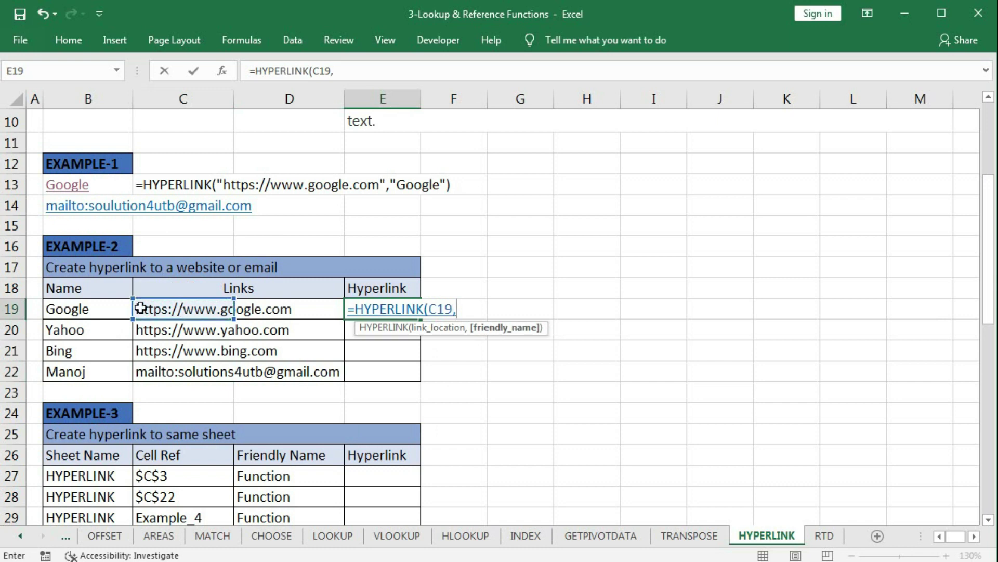
{"action": "left_click", "coordinate": [96, 307]}
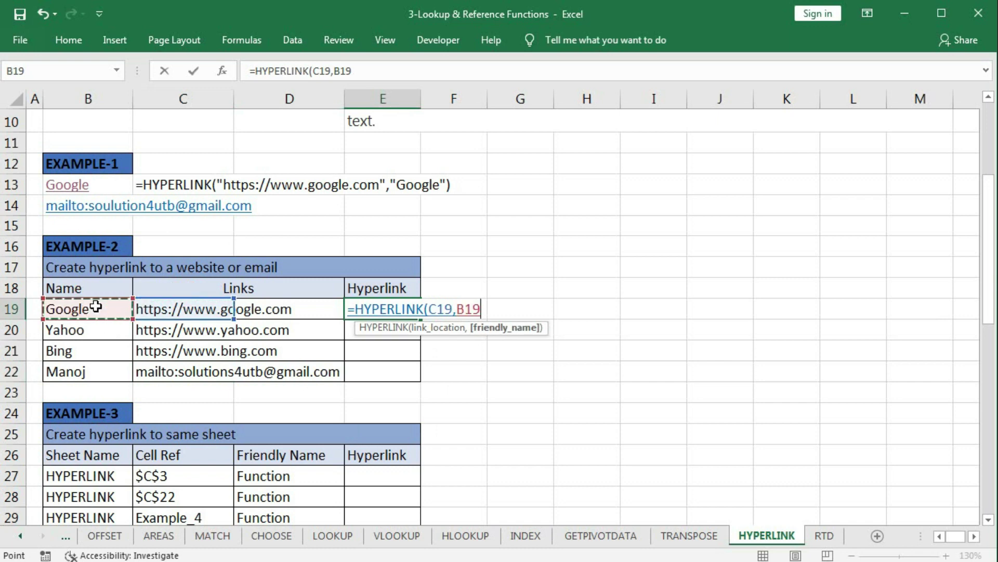
{"action": "type", "text": ")"}
{"action": "key", "text": "Return"}
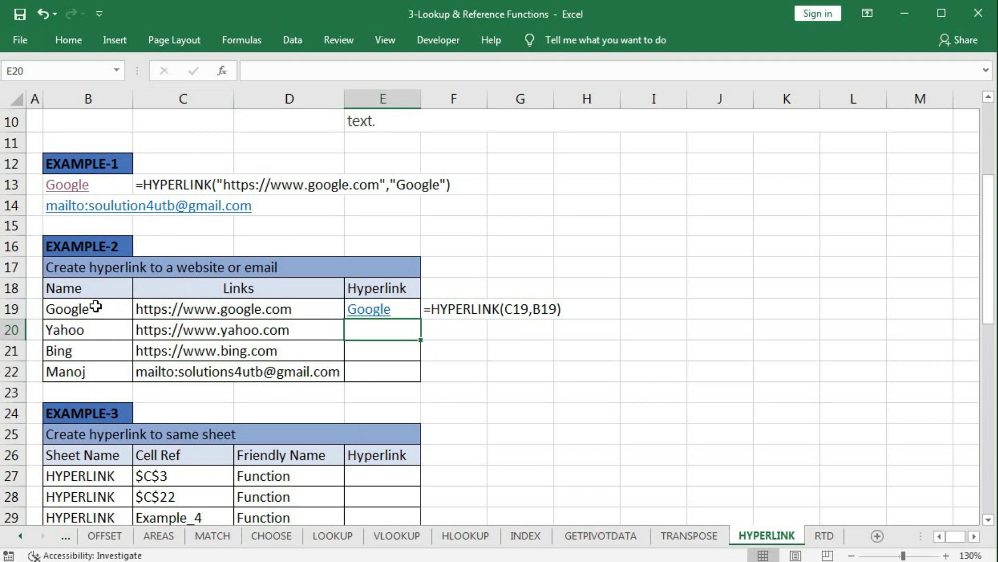
{"action": "left_click", "coordinate": [369, 312]}
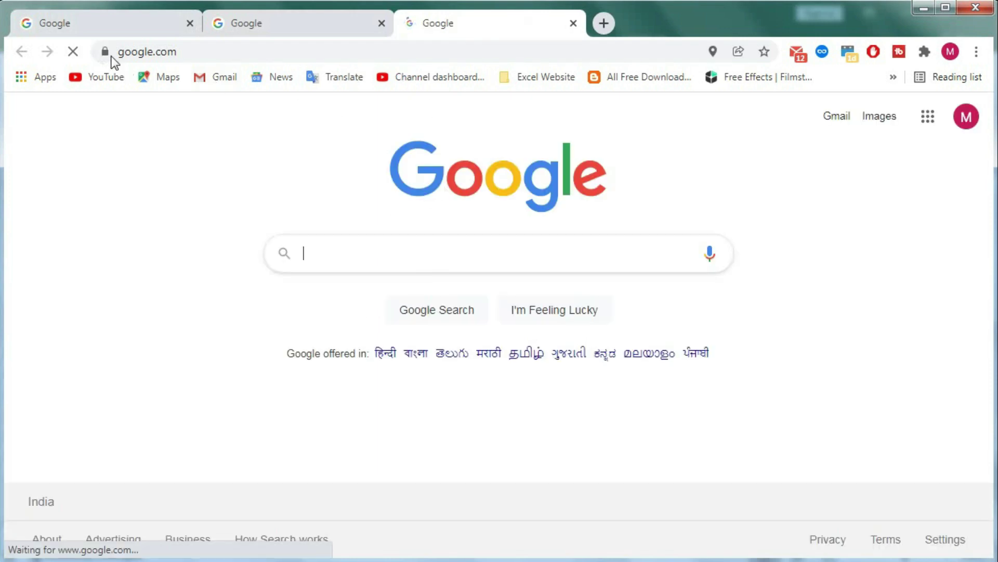
{"action": "key", "text": "alt+Tab"}
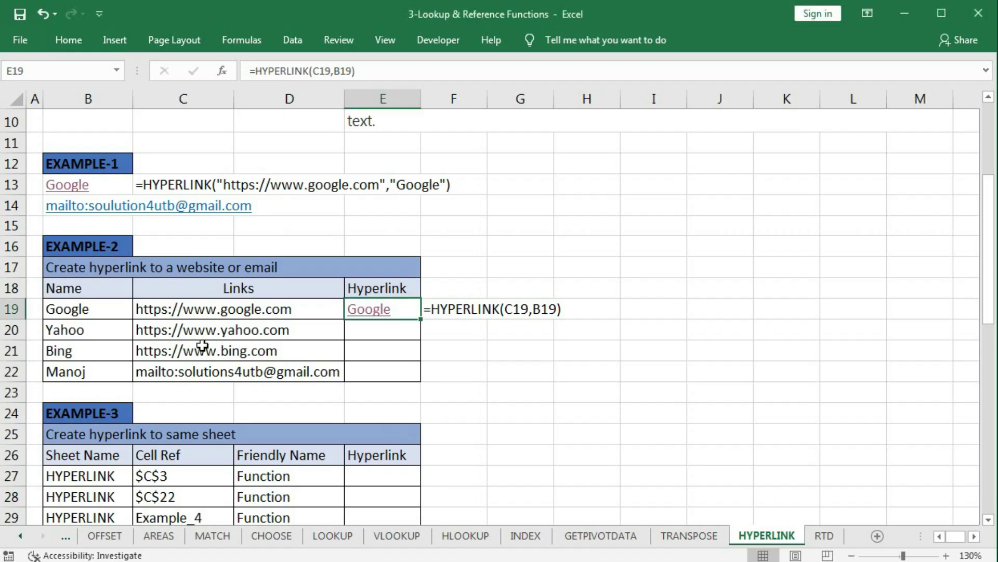
Step: Fill the HYPERLINK formula from E19 down through E22 for the remaining EXAMPLE-2 entries
{"action": "left_click", "coordinate": [353, 331]}
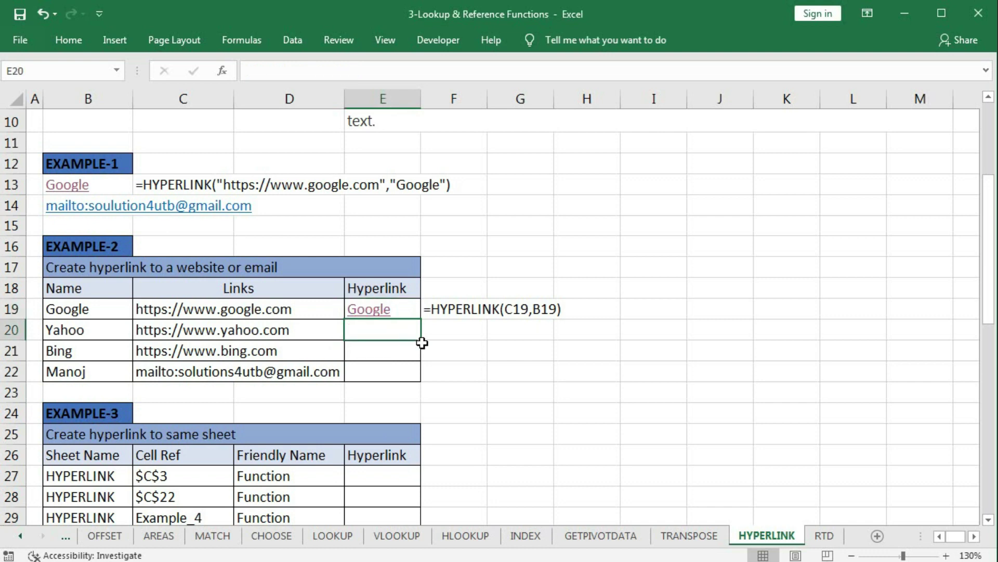
{"action": "type", "text": "="}
{"action": "key", "text": "BackSpace"}
{"action": "left_click", "coordinate": [409, 309]}
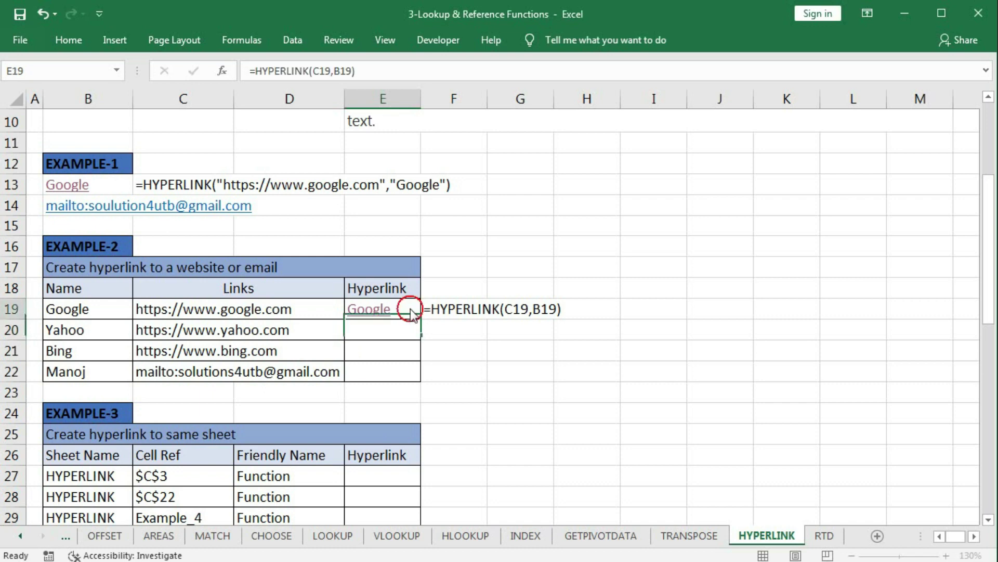
{"action": "left_click_drag", "start_coordinate": [420, 321], "coordinate": [421, 384]}
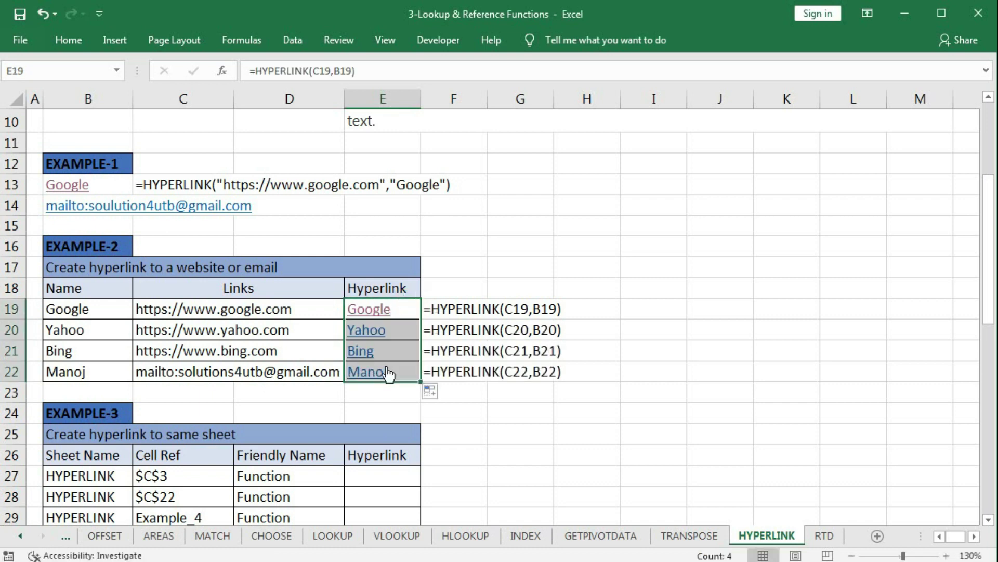
Step: Review the Insert Hyperlink dialog and its location in the ribbon without inserting a link
{"action": "left_click", "coordinate": [114, 44]}
{"action": "left_click", "coordinate": [806, 81]}
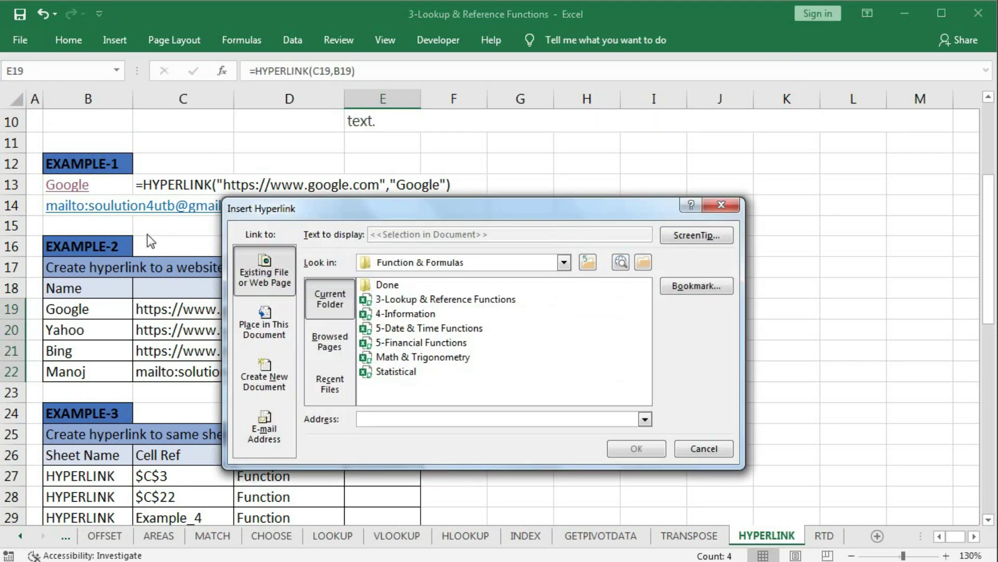
{"action": "left_click", "coordinate": [707, 456]}
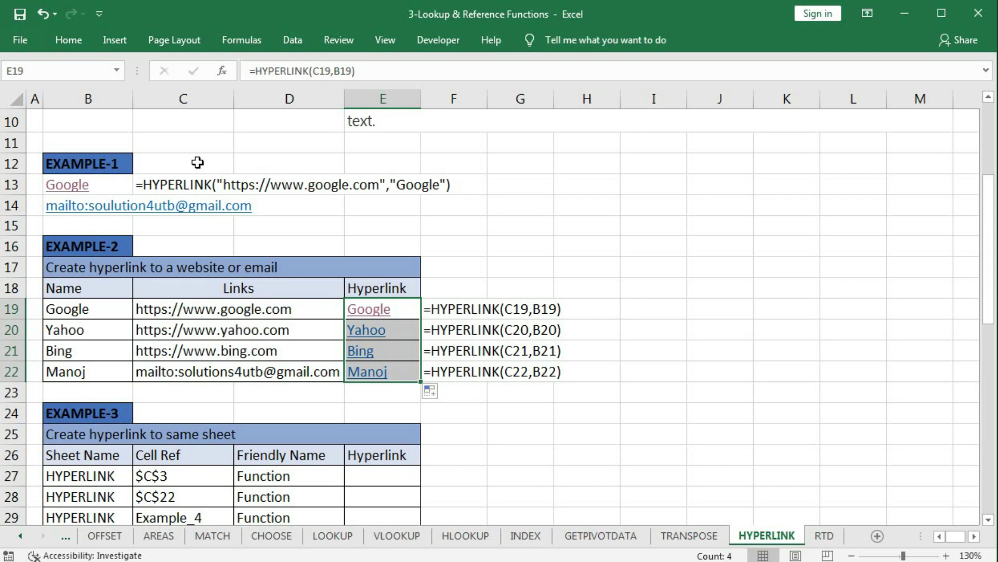
{"action": "left_click", "coordinate": [113, 40]}
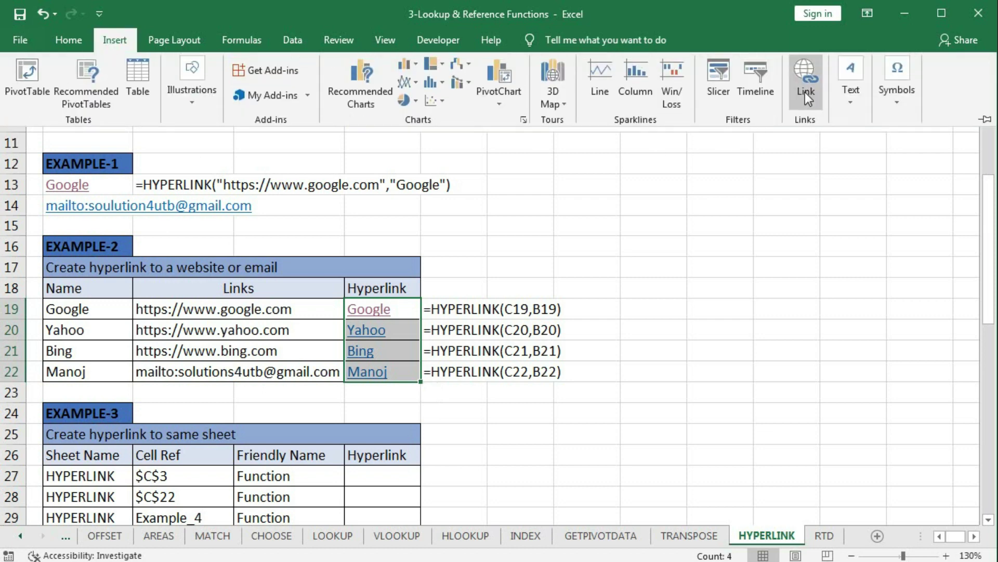
{"action": "key", "text": "Escape"}
Step: Follow the Yahoo hyperlink in E20, and review the table layouts from EXAMPLE-2 through EXAMPLE-5
{"action": "left_click", "coordinate": [369, 336]}
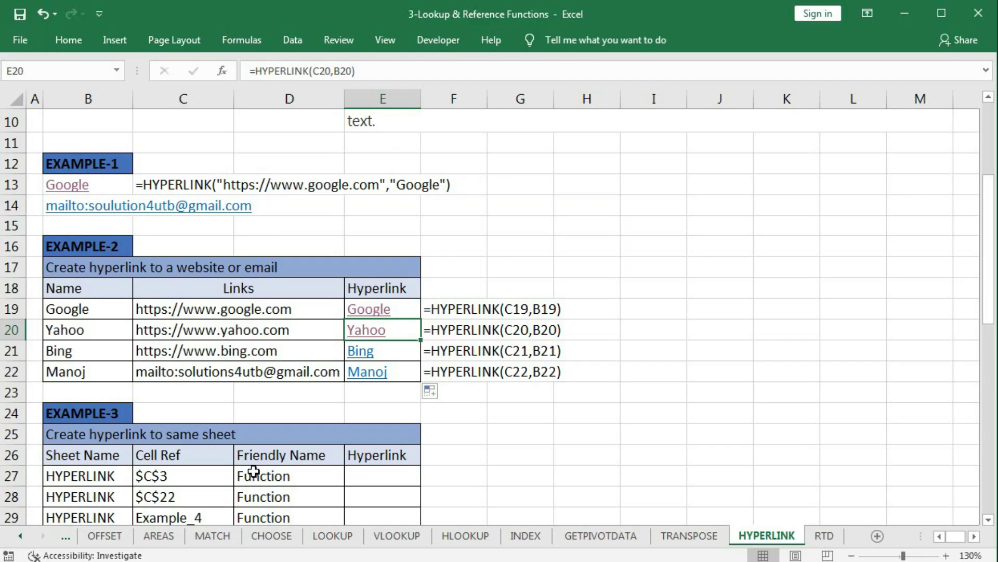
{"action": "scroll", "coordinate": [254, 471], "scroll_direction": "down", "scroll_amount": 3}
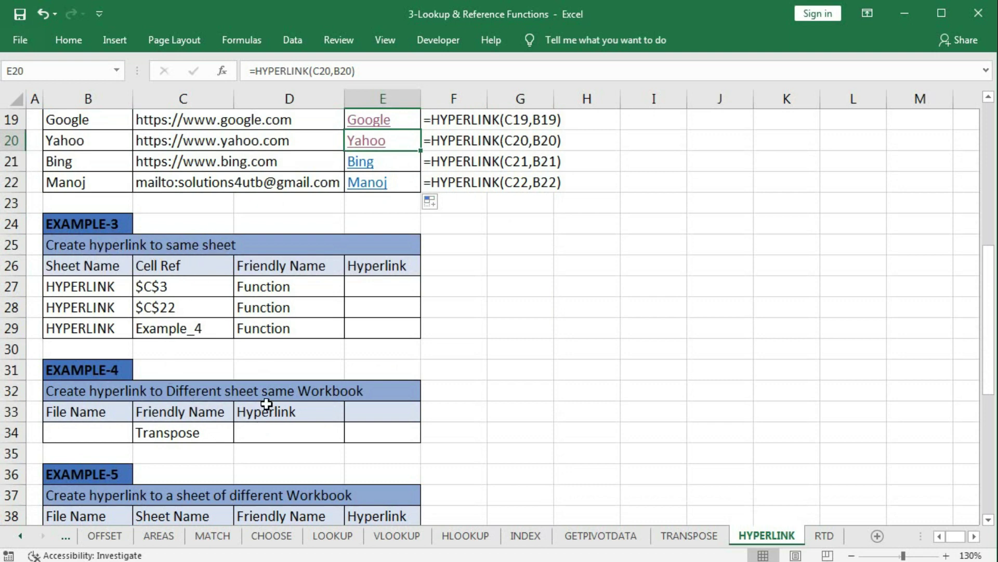
{"action": "scroll", "coordinate": [374, 339], "scroll_direction": "up", "scroll_amount": 2}
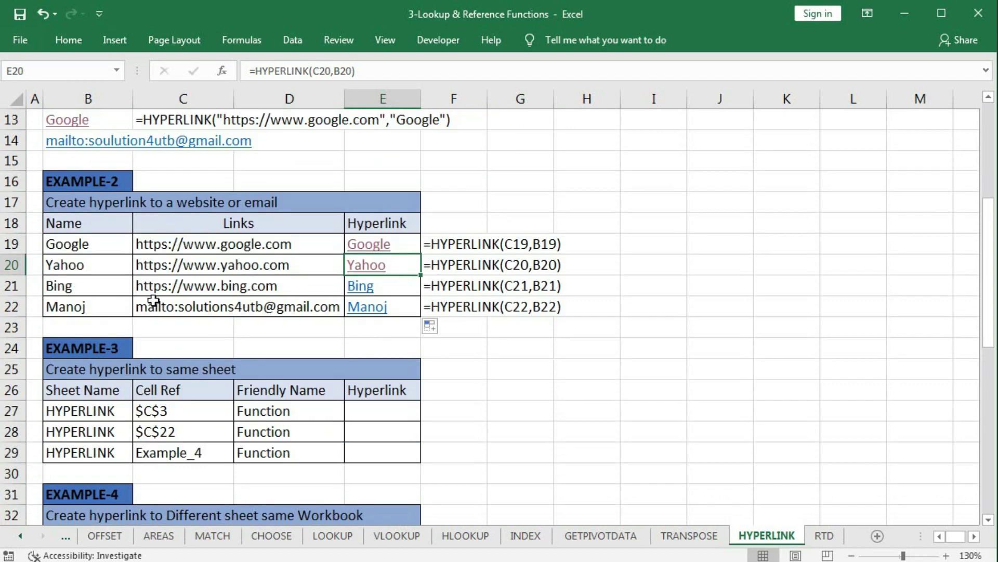
{"action": "scroll", "coordinate": [154, 300], "scroll_direction": "up", "scroll_amount": 2}
{"action": "scroll", "coordinate": [156, 403], "scroll_direction": "down", "scroll_amount": 1}
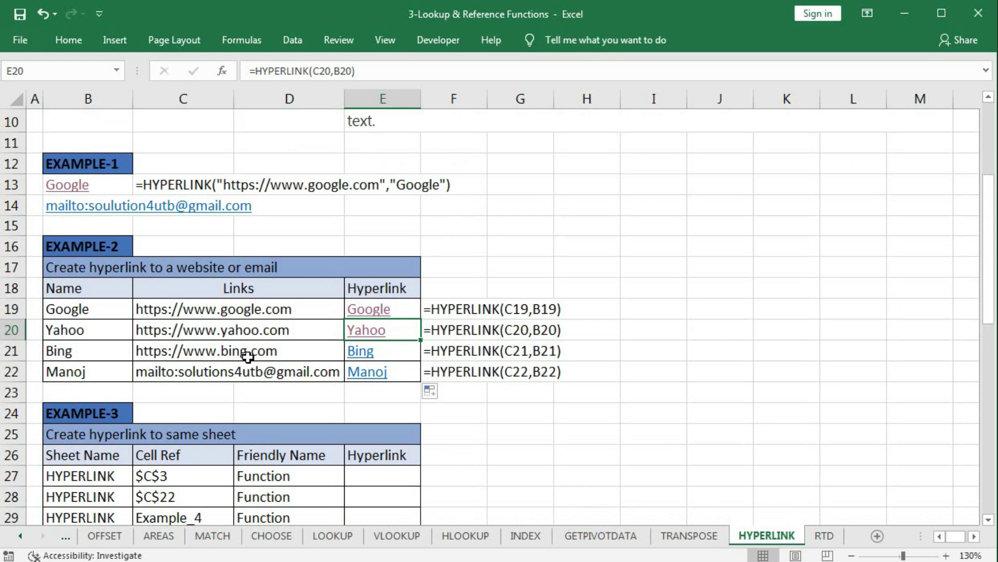
{"action": "scroll", "coordinate": [247, 356], "scroll_direction": "down", "scroll_amount": 2}
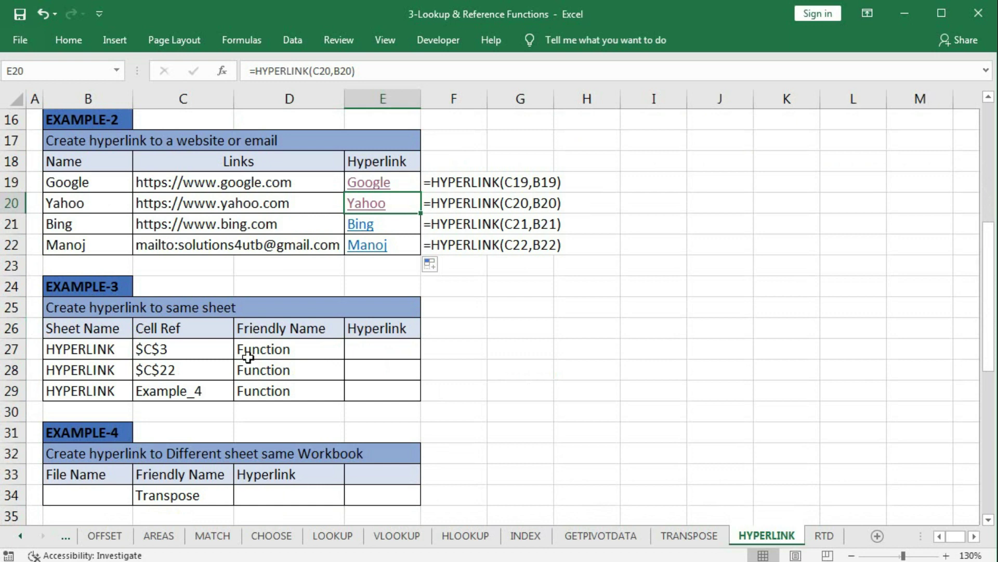
Step: Enter =HYPERLINK("#"&C27,D27) in cell E27 of the EXAMPLE-3 table
{"action": "left_click", "coordinate": [373, 345]}
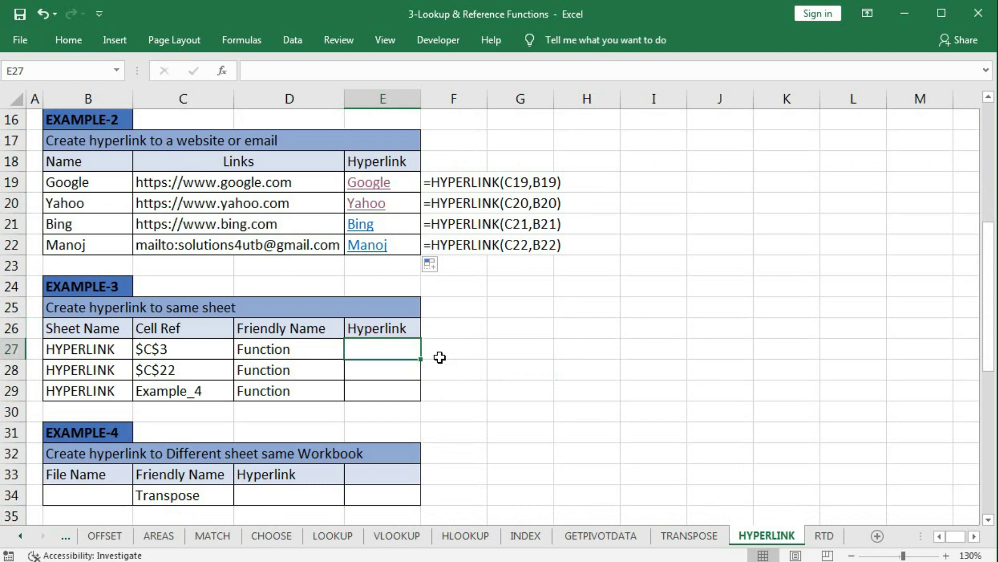
{"action": "type", "text": "=hy"}
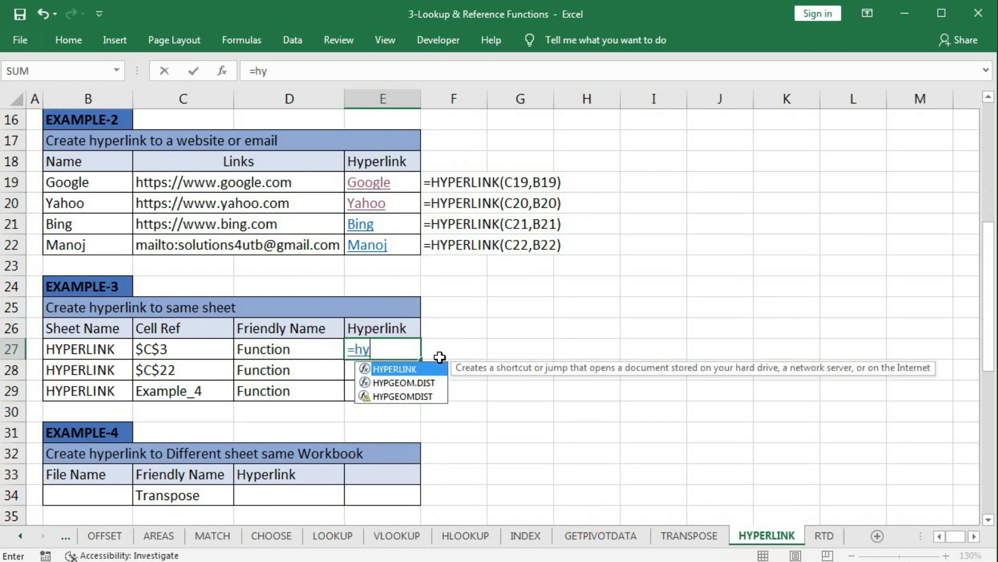
{"action": "key", "text": "Tab"}
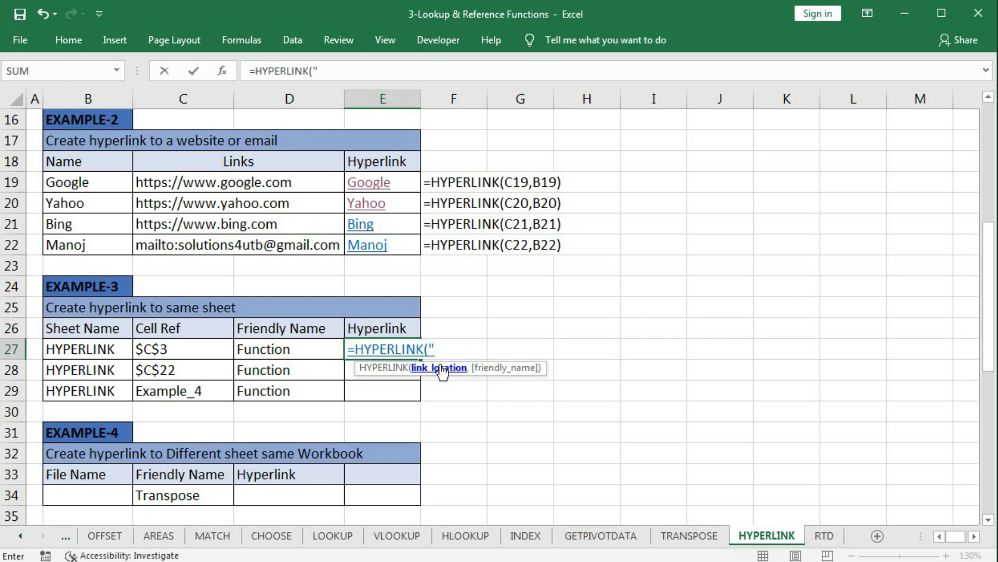
{"action": "type", "text": "\"#\"&"}
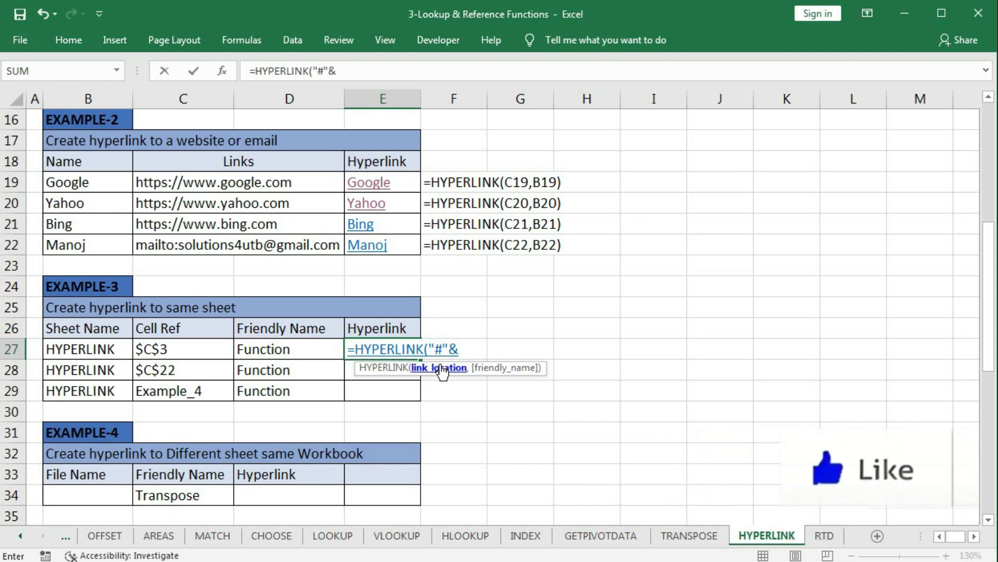
{"action": "left_click", "coordinate": [195, 346]}
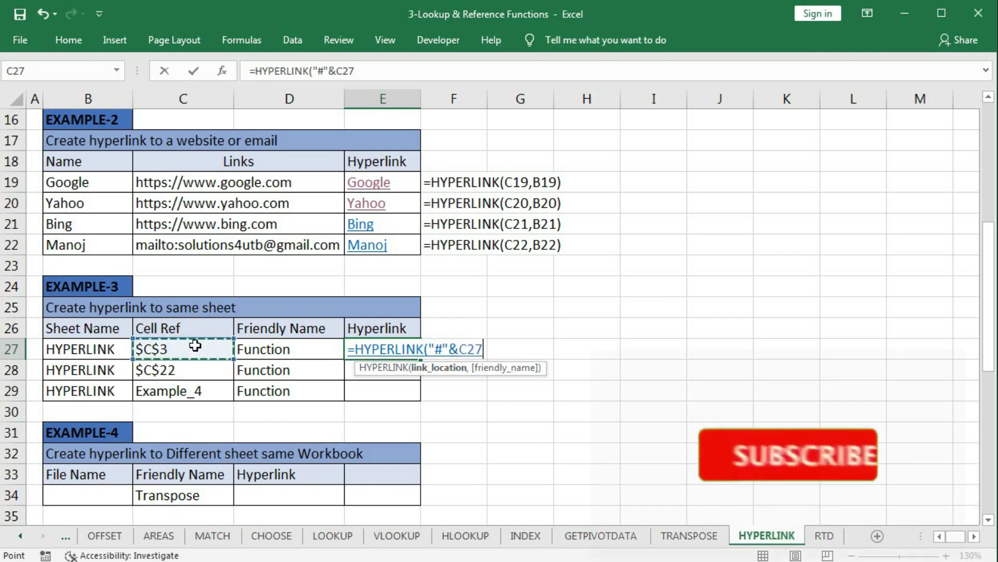
{"action": "type", "text": ","}
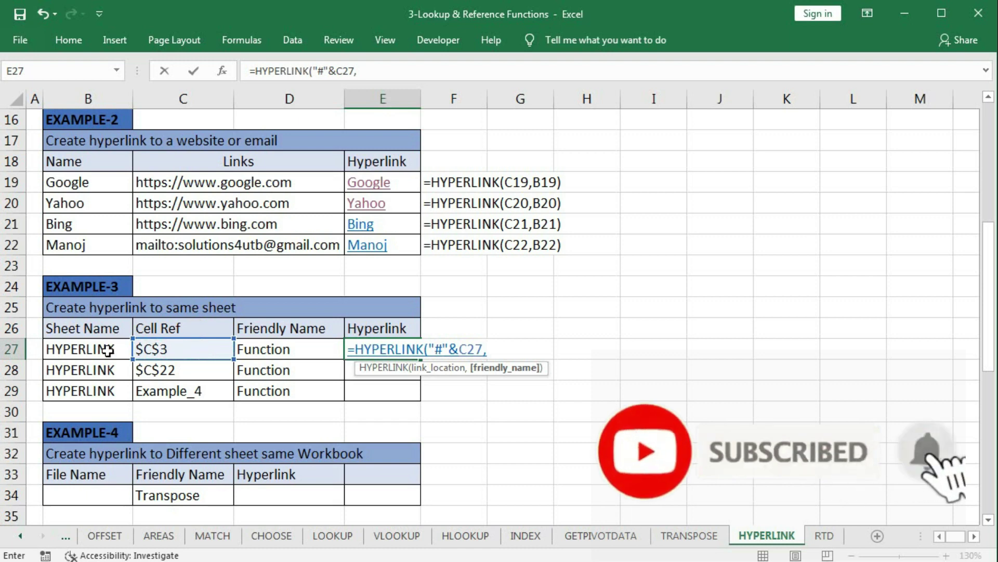
{"action": "left_click", "coordinate": [282, 352]}
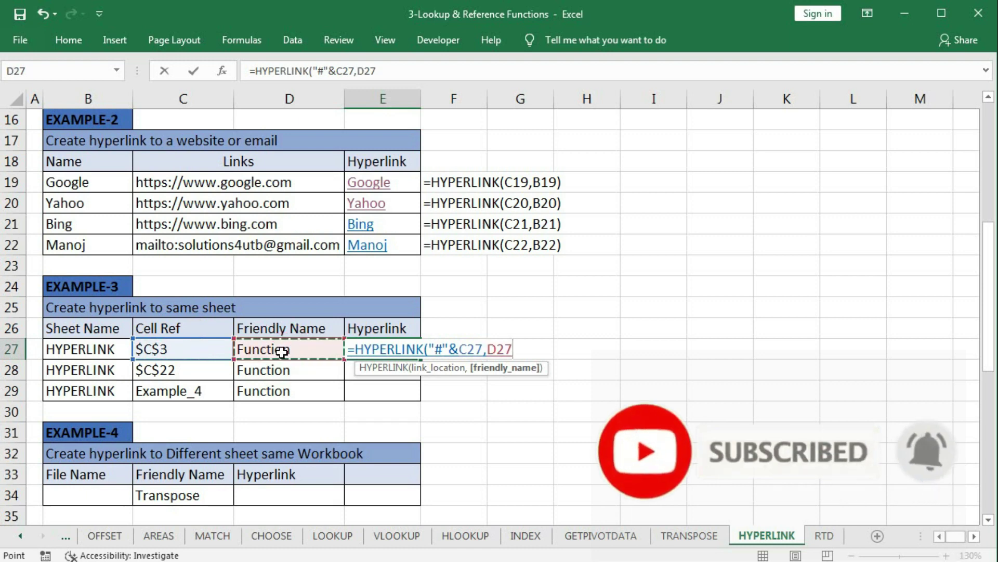
{"action": "type", "text": ")"}
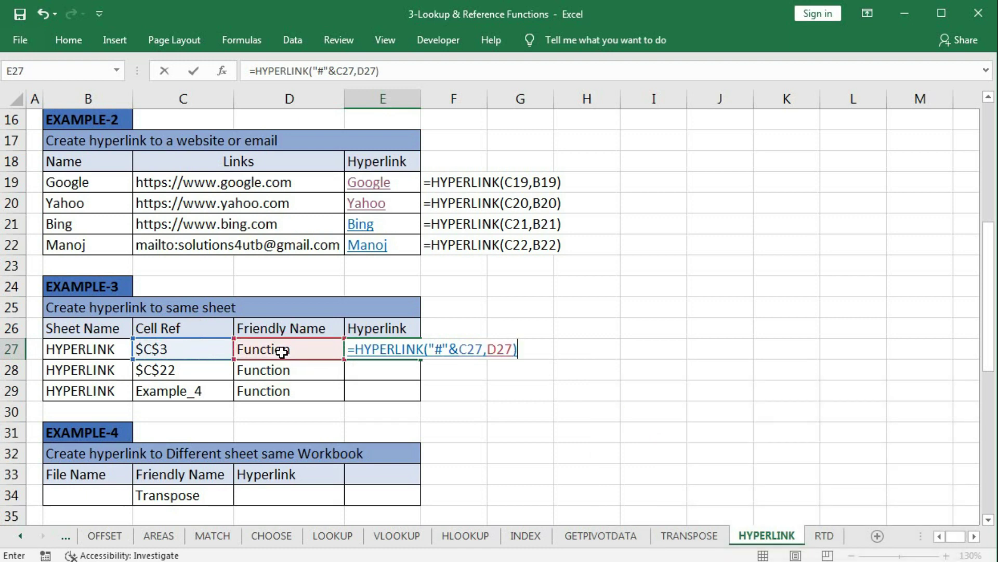
{"action": "key", "text": "Return"}
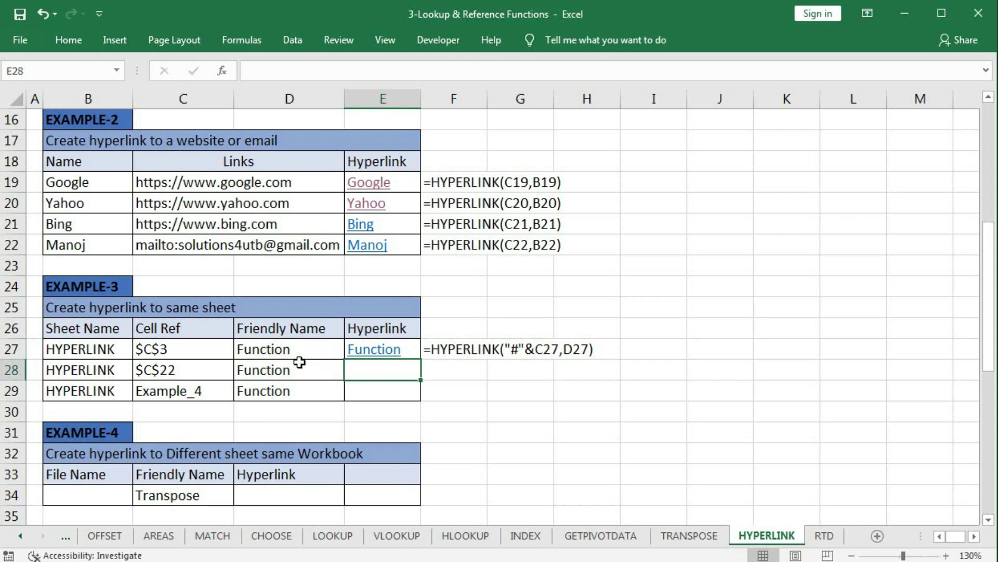
Step: Inspect the references in E27's formula without changing it, and follow its link before returning to the EXAMPLE-3 table
{"action": "left_click", "coordinate": [279, 356]}
{"action": "left_click", "coordinate": [415, 349]}
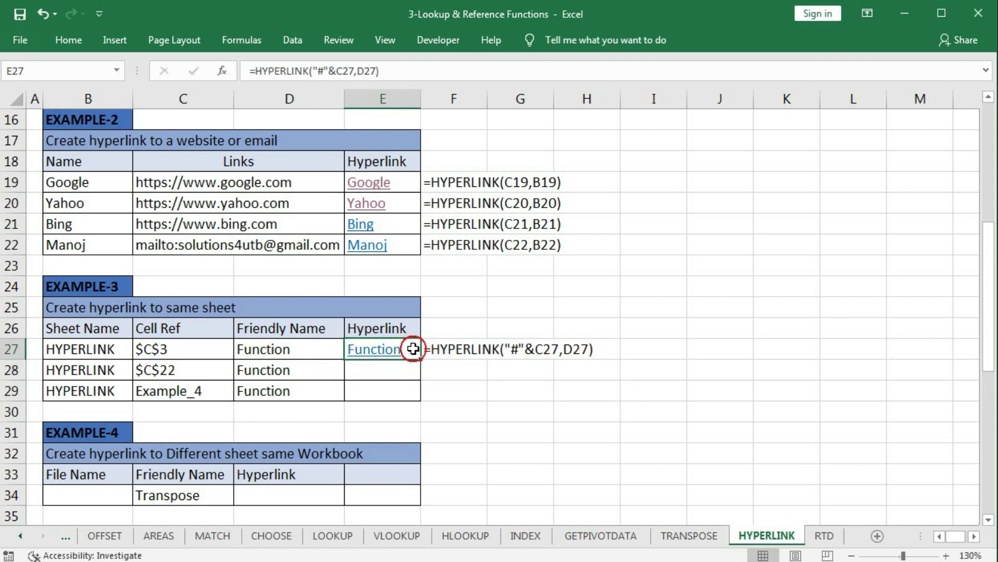
{"action": "double_click", "coordinate": [415, 349]}
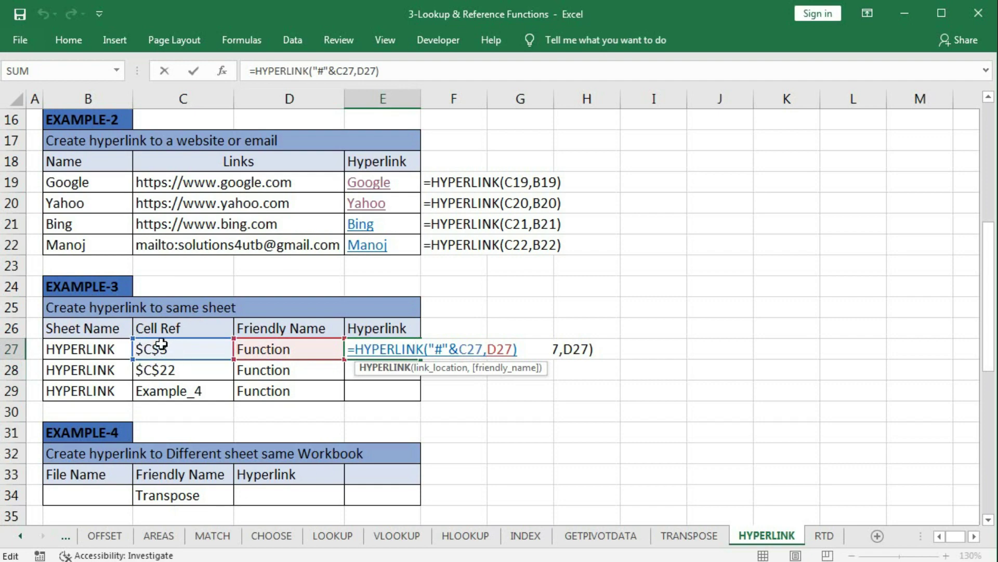
{"action": "key", "text": "Escape"}
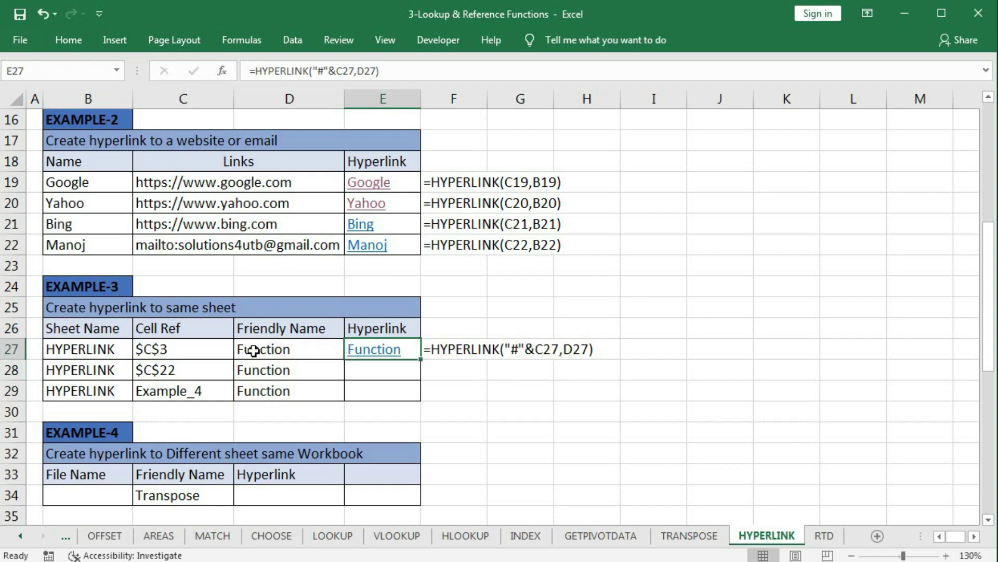
{"action": "left_click", "coordinate": [362, 349]}
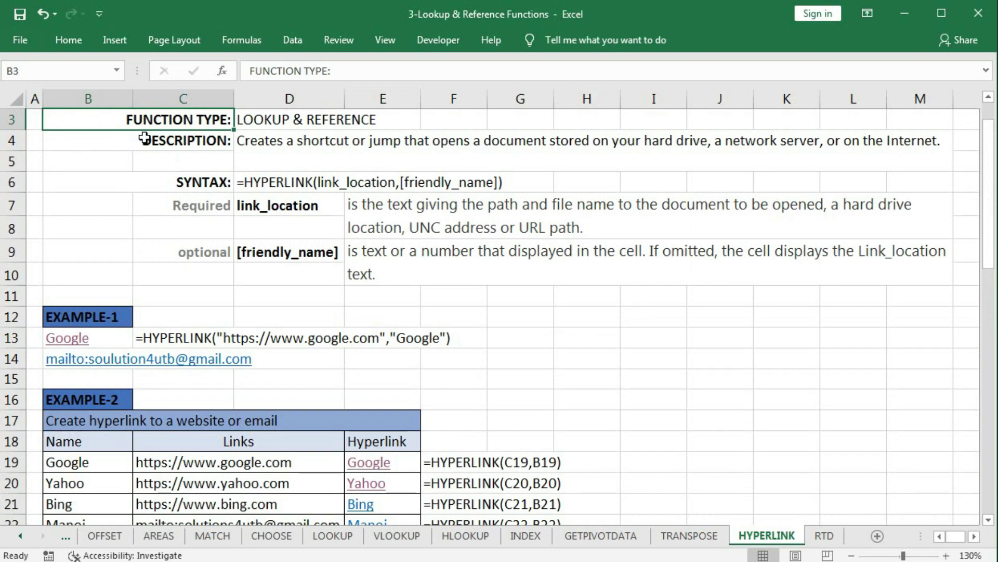
{"action": "scroll", "coordinate": [327, 414], "scroll_direction": "down", "scroll_amount": 5}
{"action": "scroll", "coordinate": [327, 415], "scroll_direction": "up", "scroll_amount": 6}
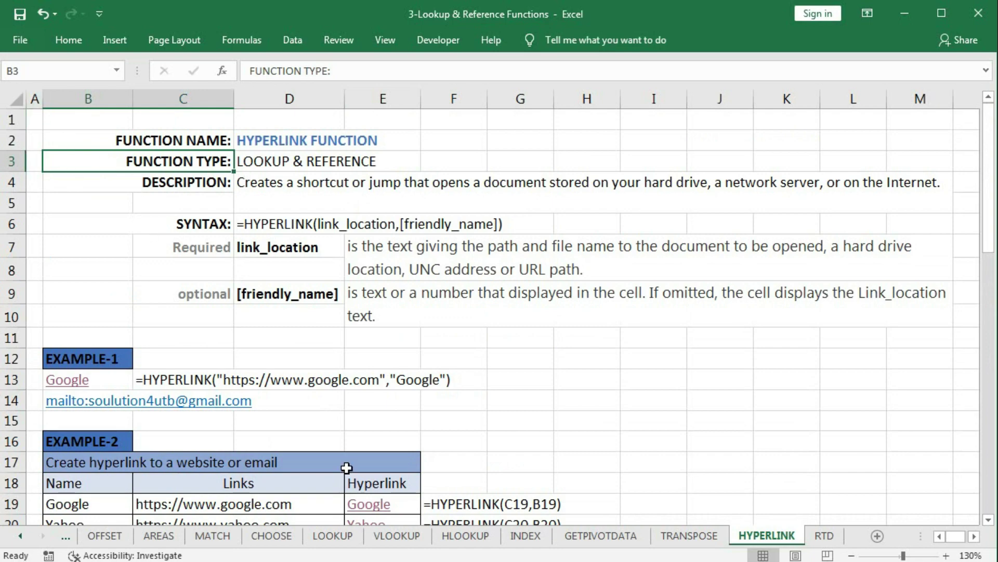
{"action": "scroll", "coordinate": [346, 466], "scroll_direction": "down", "scroll_amount": 5}
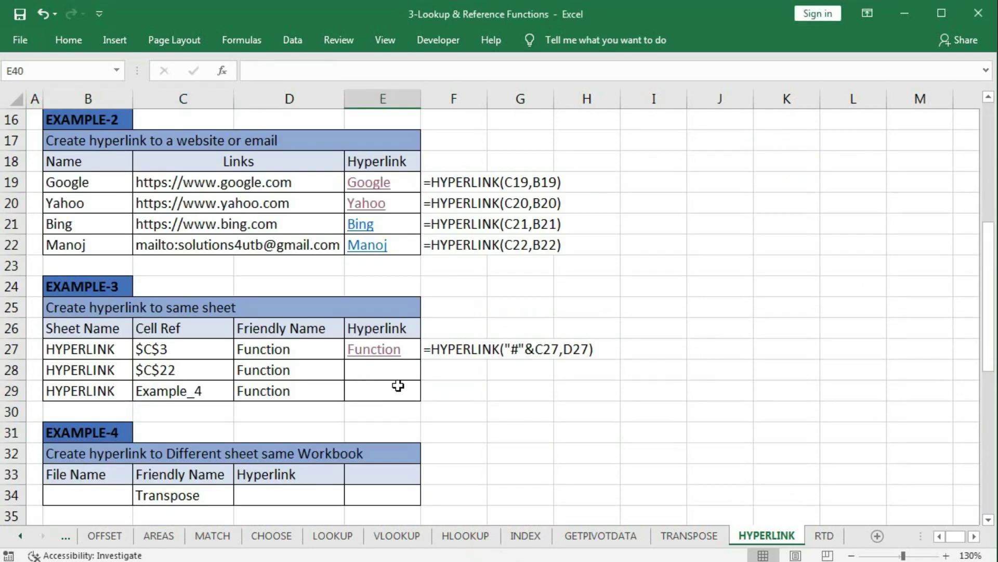
Step: Fill the HYPERLINK formula from E27 down through E29, and test the links in E28 and E29
{"action": "left_click", "coordinate": [408, 355]}
{"action": "left_click_drag", "start_coordinate": [419, 358], "coordinate": [414, 394]}
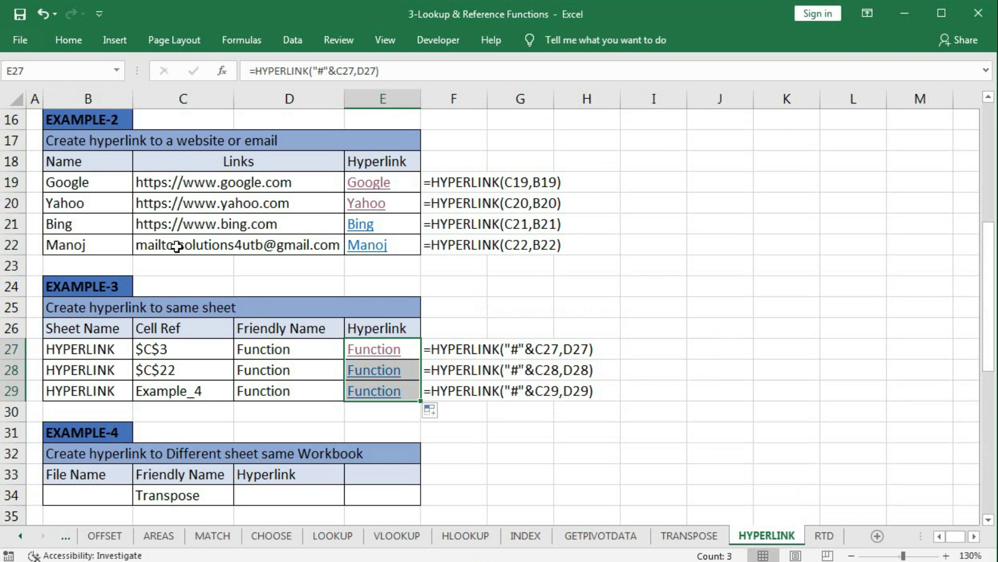
{"action": "left_click", "coordinate": [376, 371]}
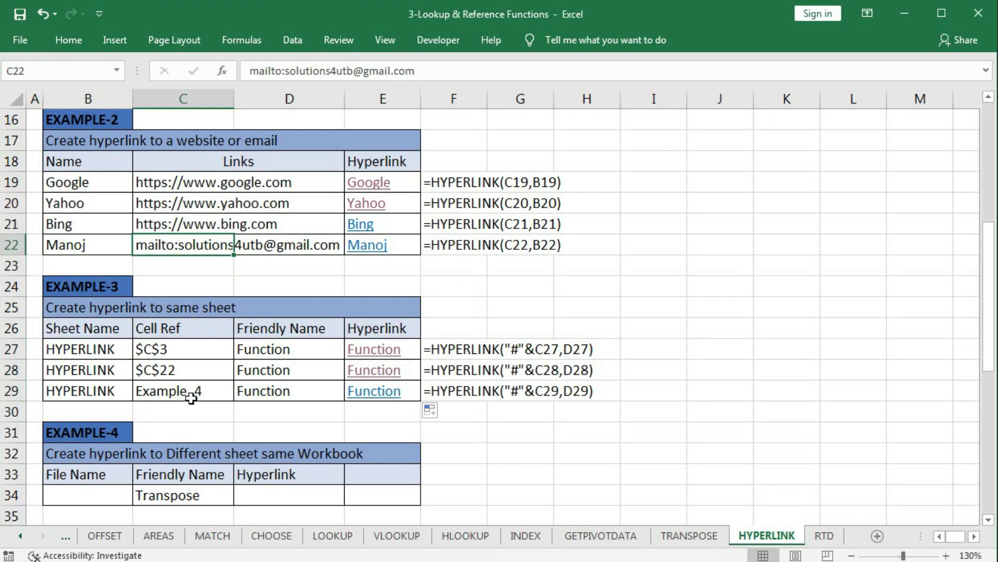
{"action": "left_click", "coordinate": [211, 391]}
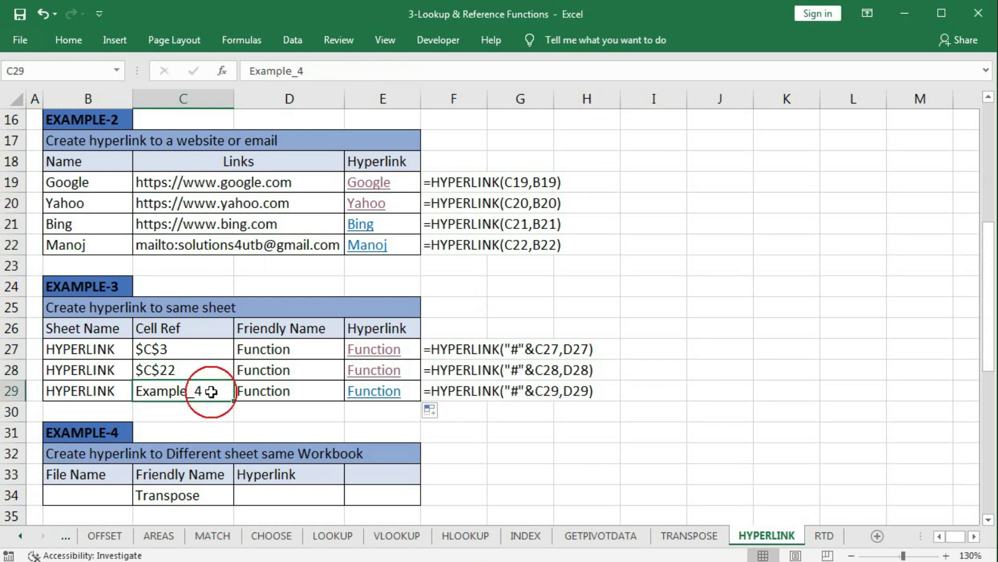
{"action": "left_click", "coordinate": [380, 396]}
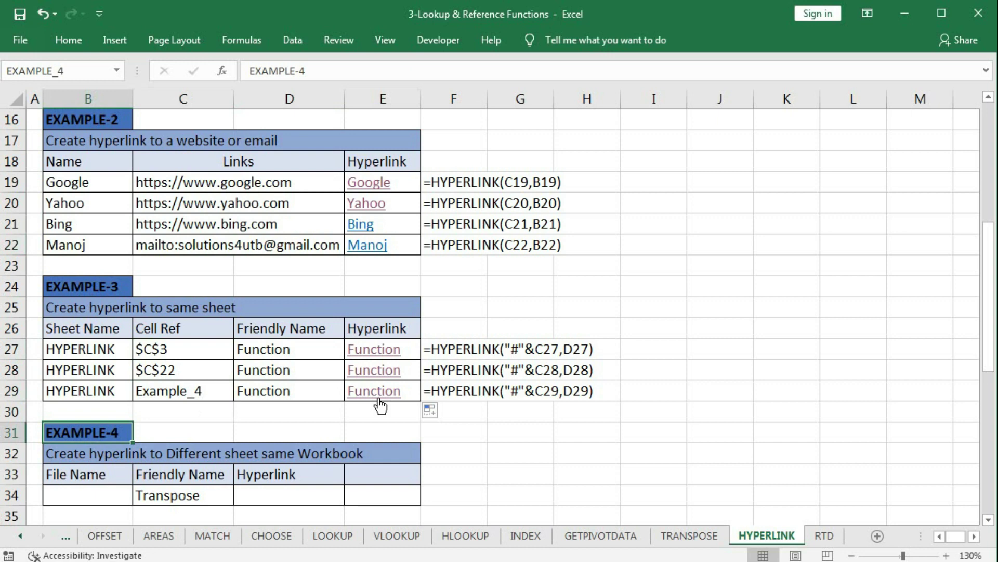
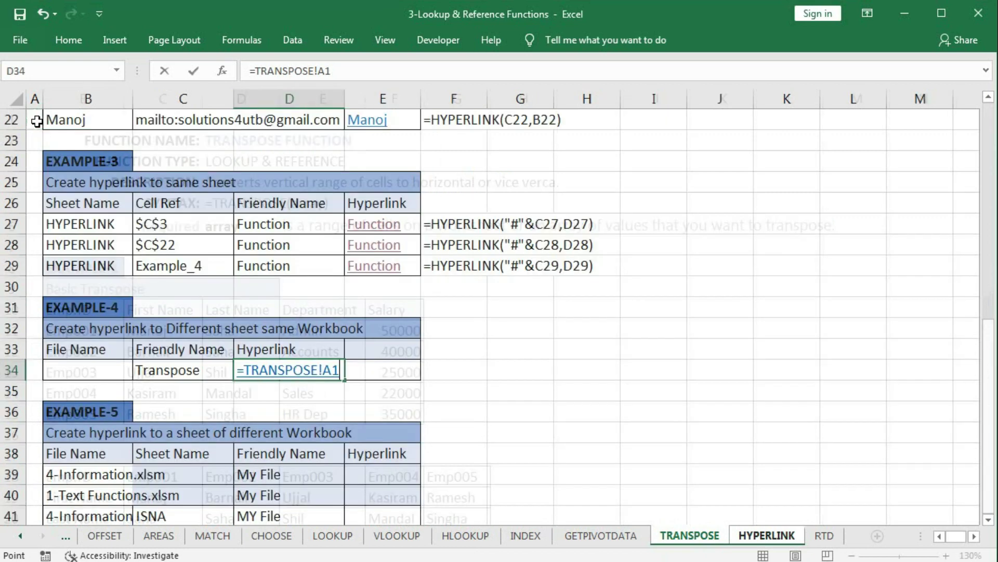
Step: Examine the =TRANSPOSE!A1 reference in D34, and remove it from the cell, keeping only the equals sign
{"action": "left_click", "coordinate": [293, 369]}
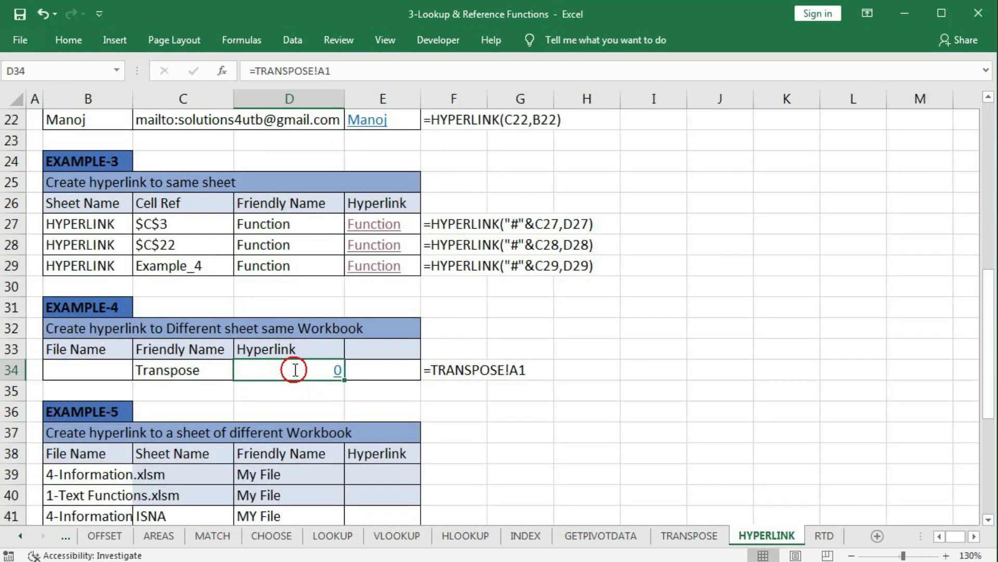
{"action": "double_click", "coordinate": [293, 370]}
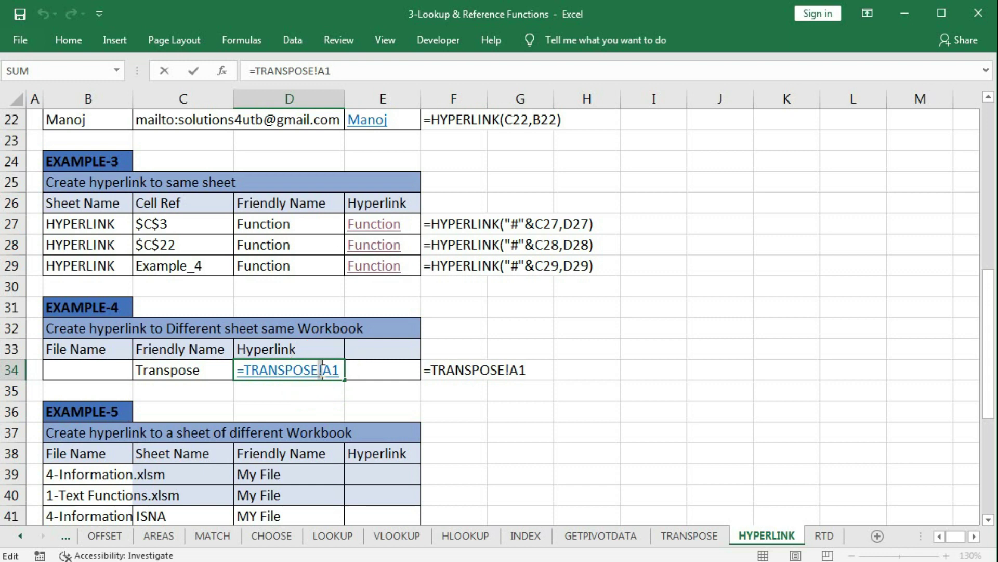
{"action": "left_click_drag", "start_coordinate": [321, 370], "coordinate": [337, 370]}
{"action": "left_click_drag", "start_coordinate": [245, 370], "coordinate": [340, 371]}
{"action": "key", "text": "BackSpace"}
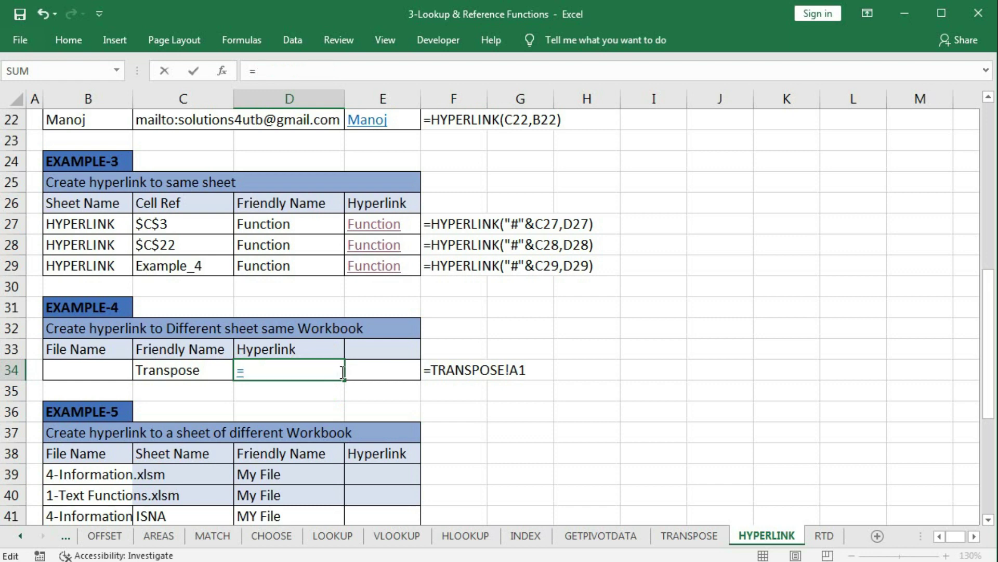
Step: Build a HYPERLINK formula in D34 with "#"&C34&"!A1" as its link location
{"action": "type", "text": "hy"}
{"action": "key", "text": "Tab"}
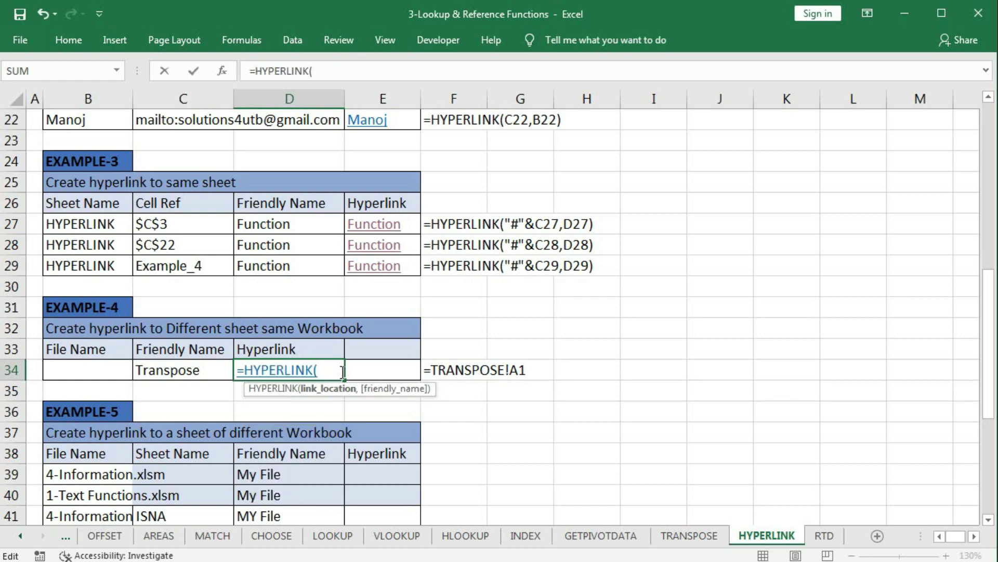
{"action": "type", "text": "\"#\"&"}
{"action": "left_click", "coordinate": [215, 370]}
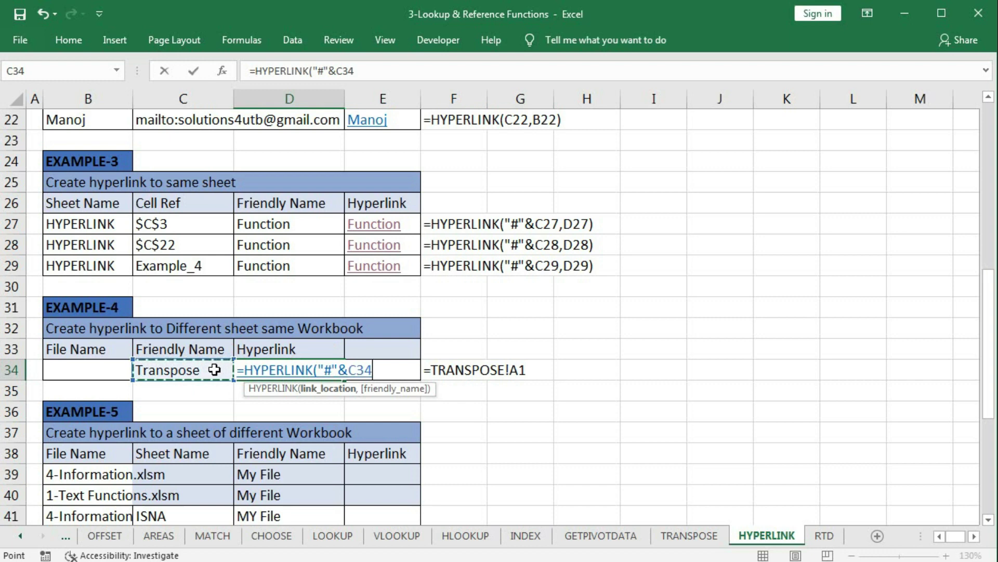
{"action": "type", "text": "&\""}
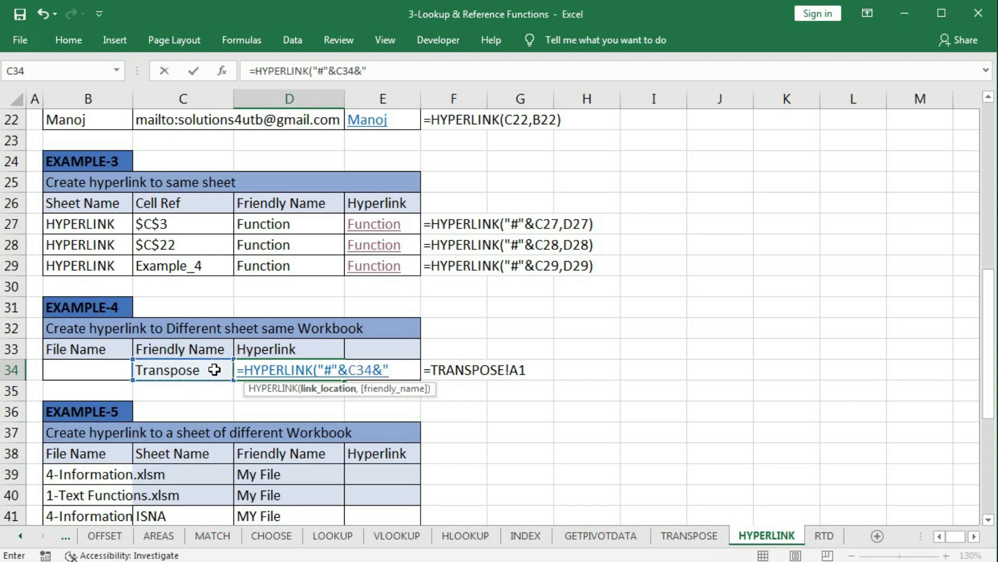
{"action": "type", "text": "!A1\","}
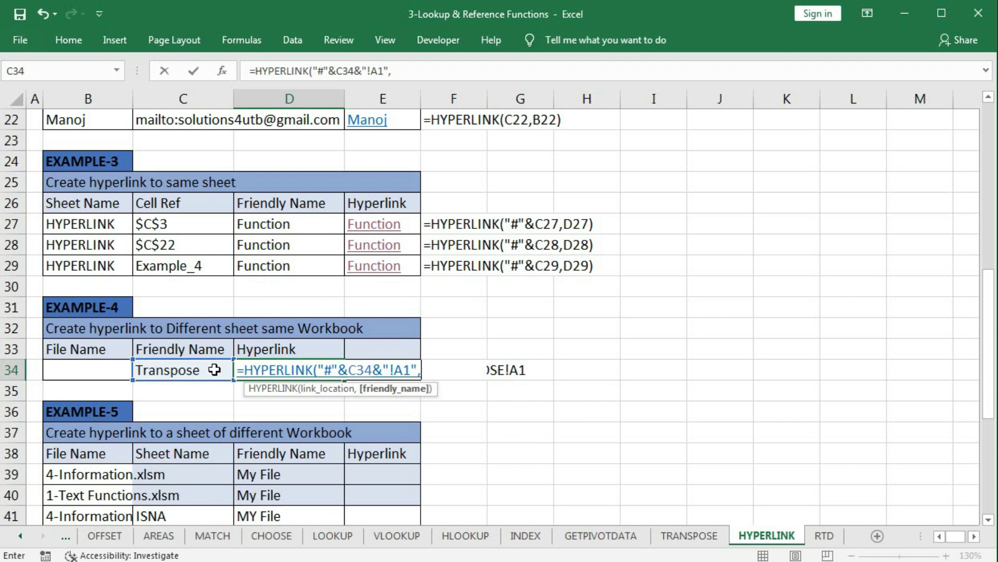
Step: Complete D34's formula with the friendly name "Other Sheet", and test the link before returning to the HYPERLINK sheet
{"action": "type", "text": "O"}
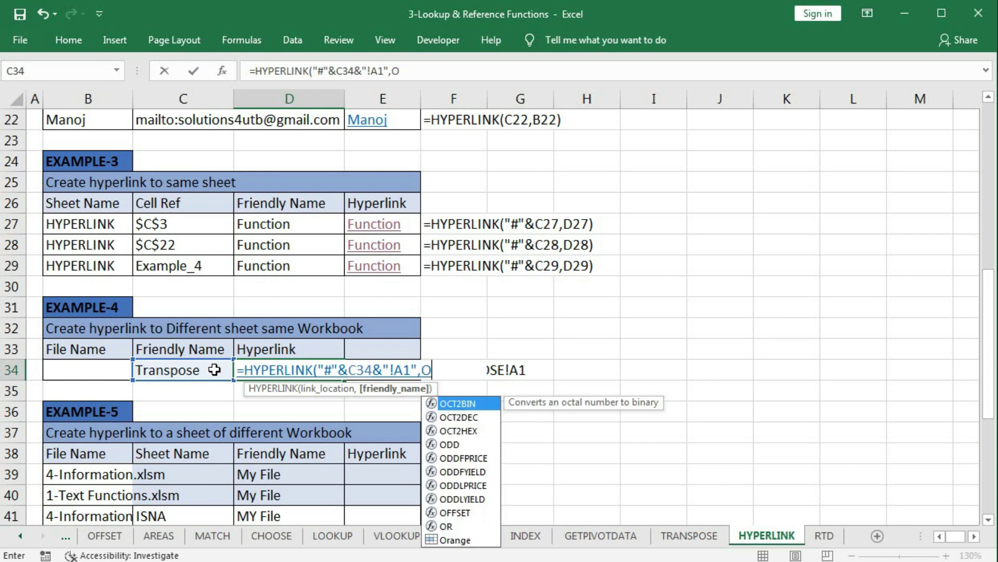
{"action": "type", "text": "ther Sh"}
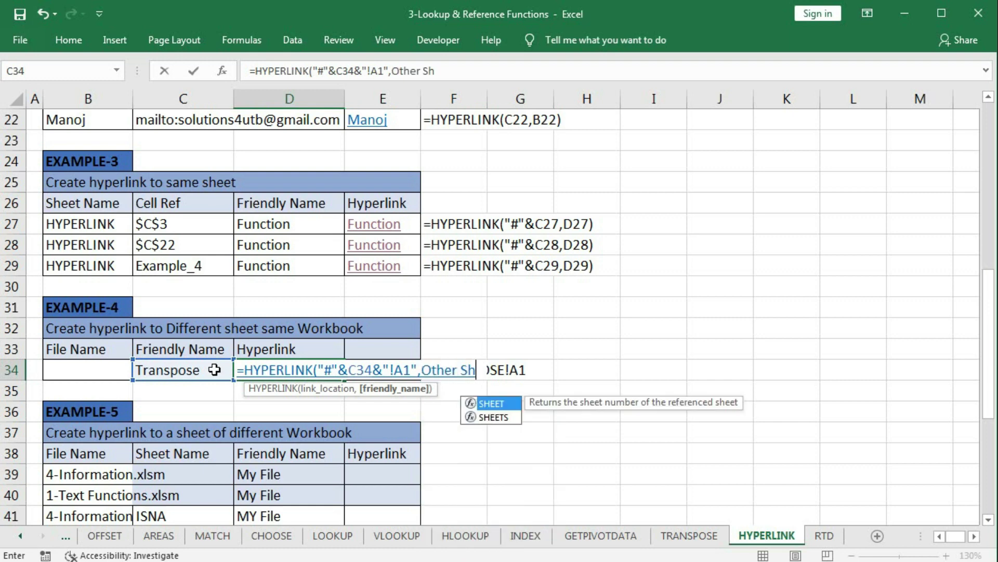
{"action": "type", "text": "ee"}
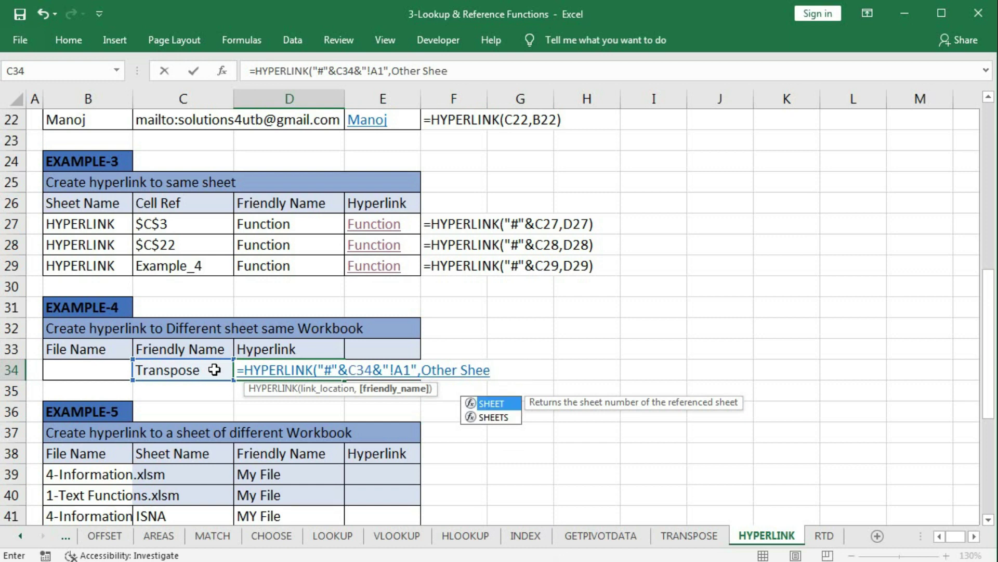
{"action": "type", "text": "t\""}
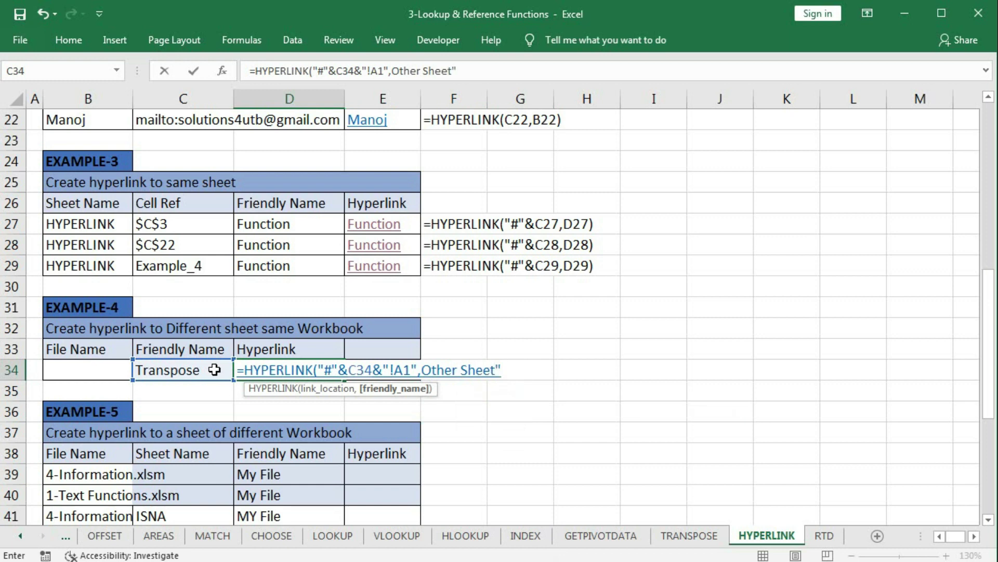
{"action": "left_click", "coordinate": [422, 370]}
{"action": "type", "text": "\")"}
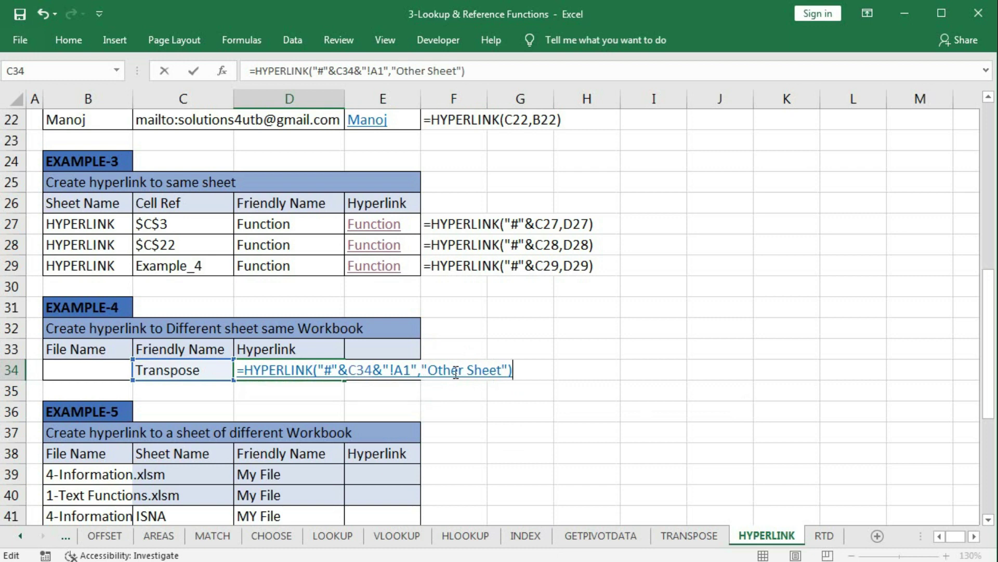
{"action": "key", "text": "Return"}
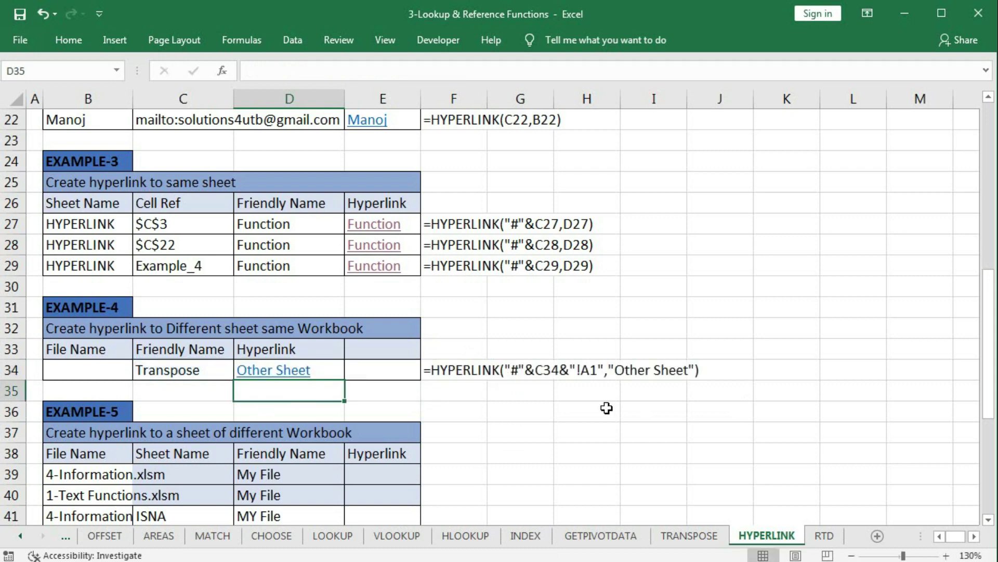
{"action": "left_click", "coordinate": [288, 377]}
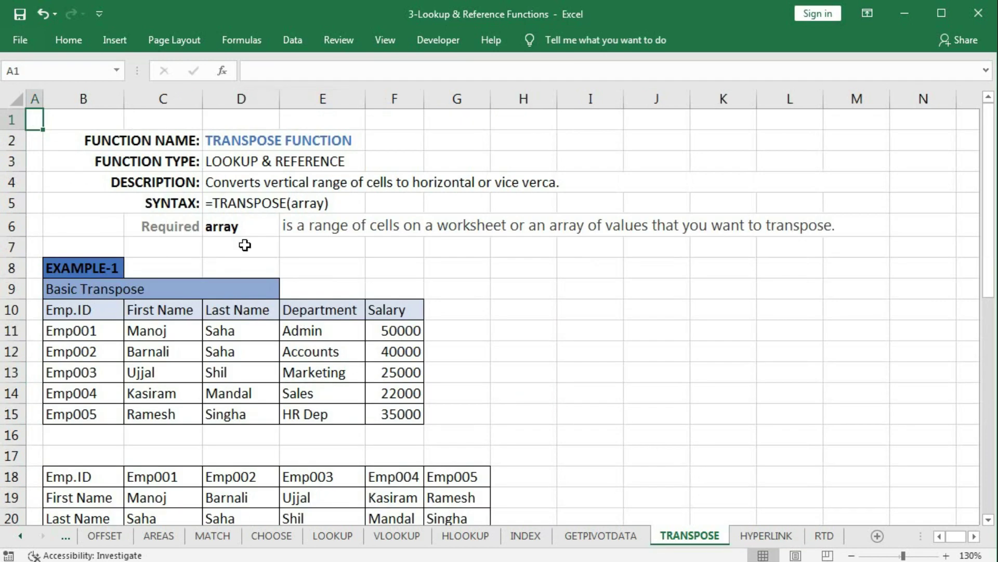
{"action": "left_click", "coordinate": [765, 536]}
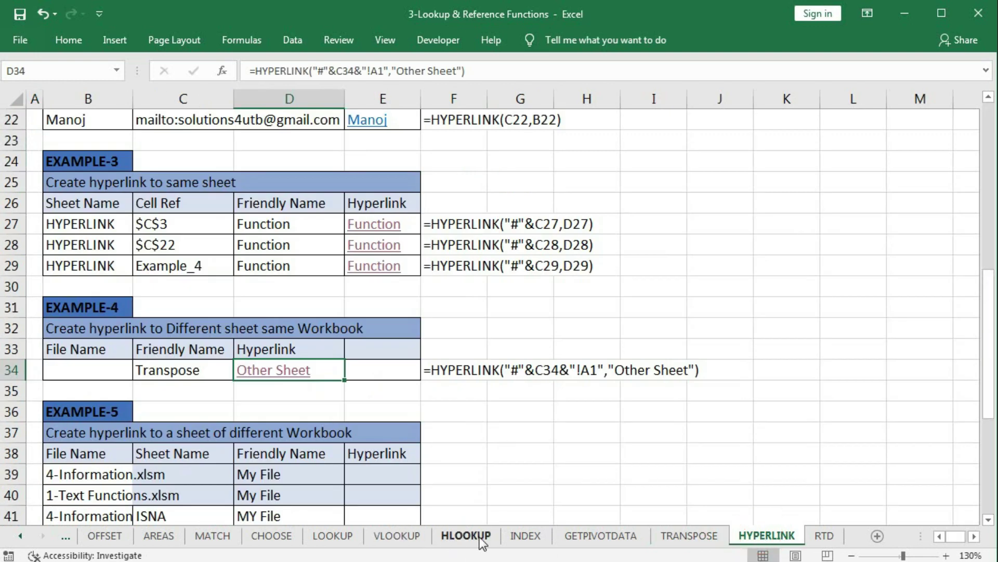
Step: Change the sheet name in C34 to Hlookup, and test the D34 link before returning to the HYPERLINK sheet
{"action": "left_click", "coordinate": [165, 373]}
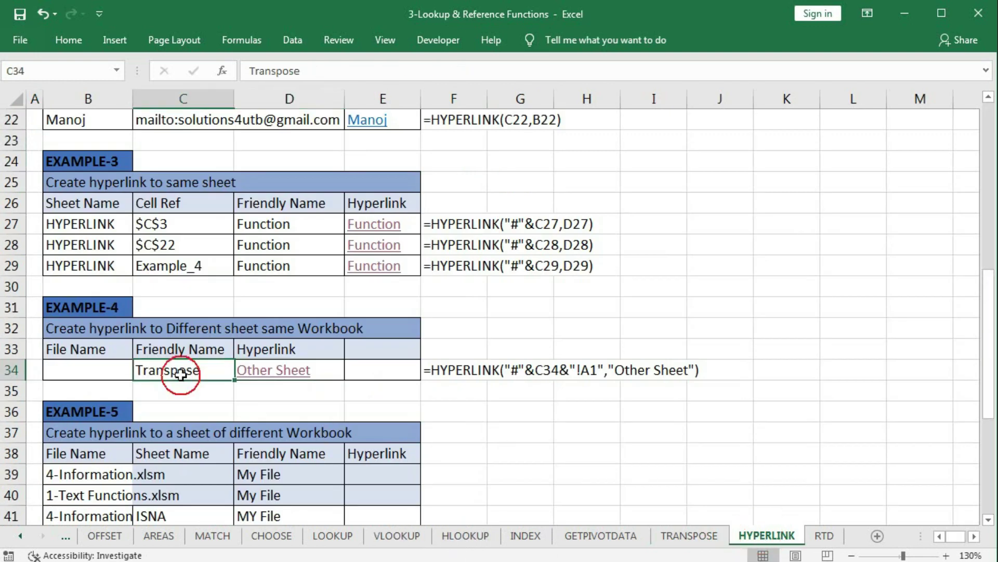
{"action": "type", "text": "HLookup"}
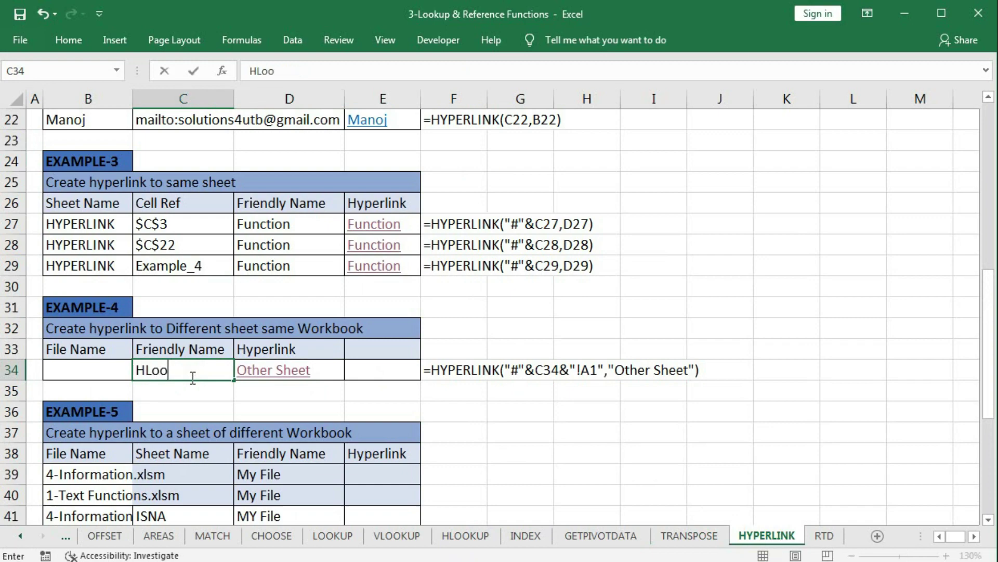
{"action": "key", "text": "Return"}
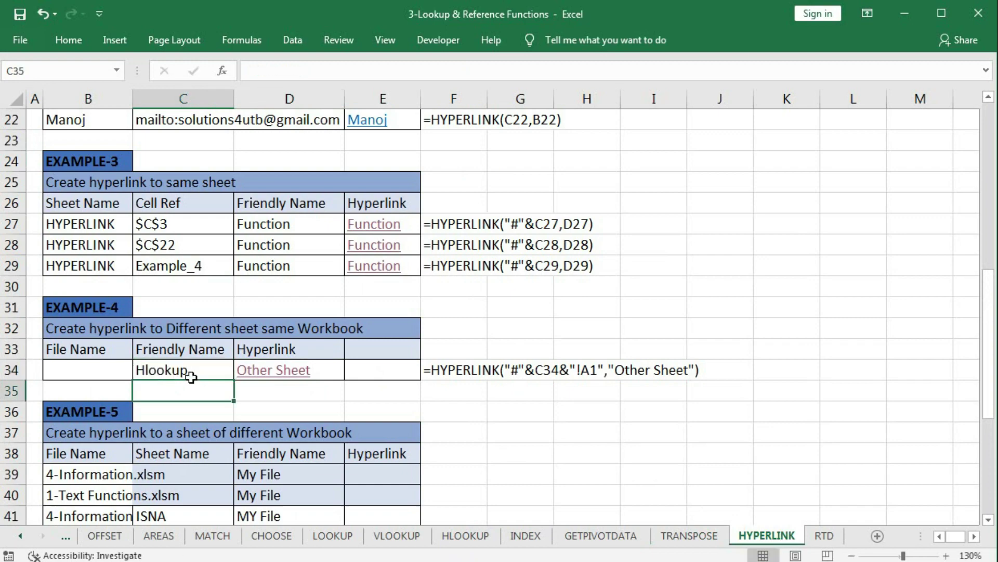
{"action": "left_click", "coordinate": [273, 374]}
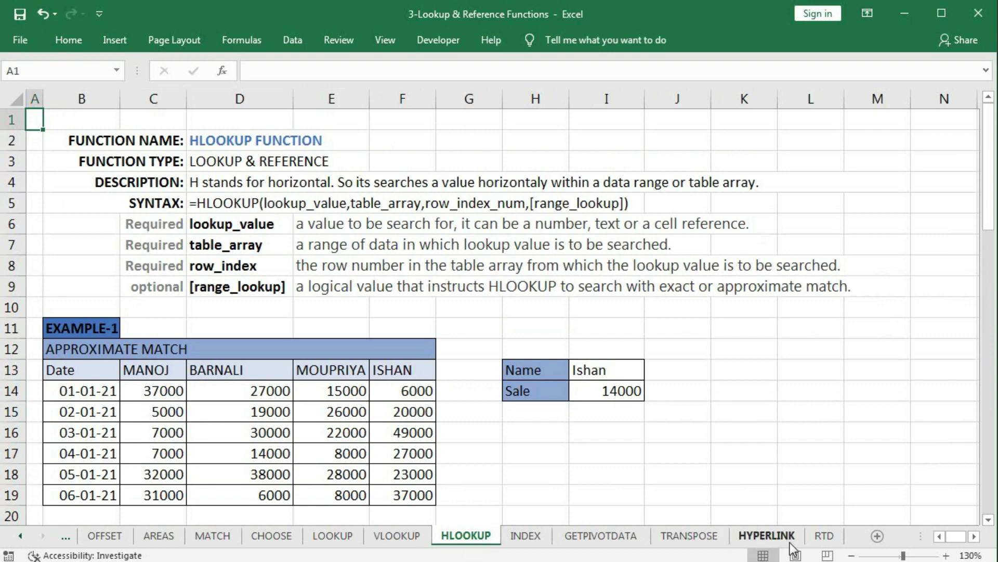
{"action": "left_click", "coordinate": [768, 538]}
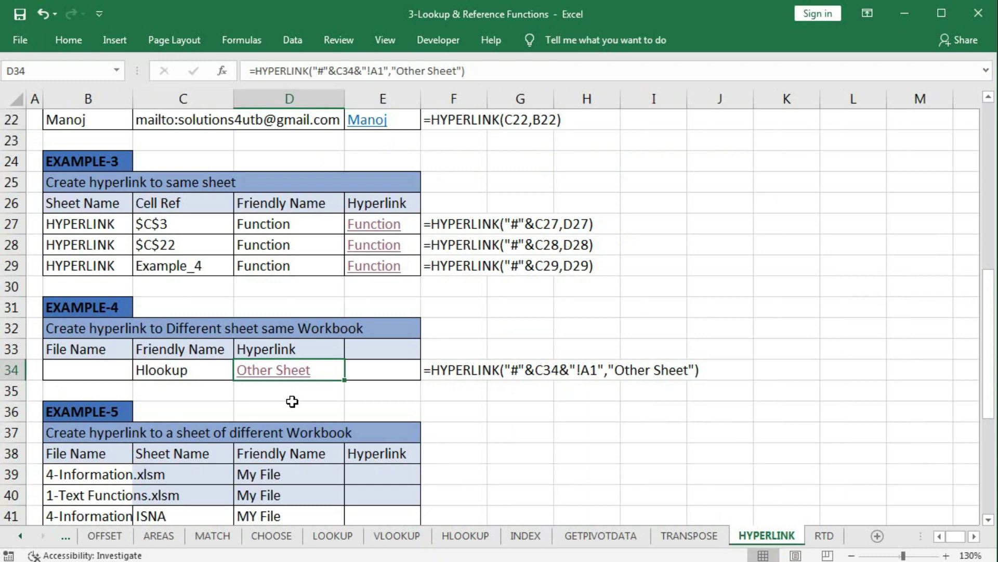
{"action": "left_click", "coordinate": [158, 372]}
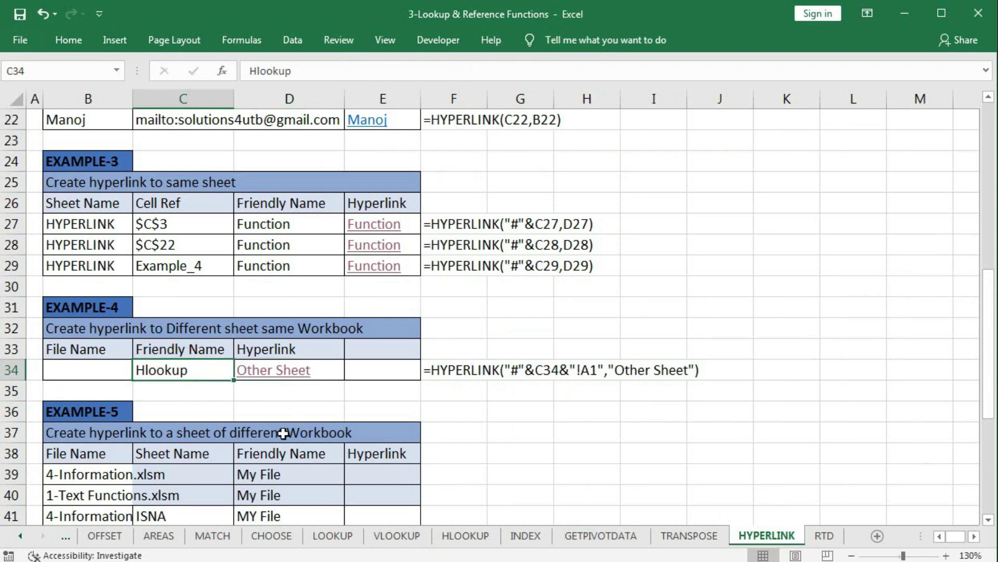
Step: Enter =HYPERLINK(B39,D39) in E39, and test the link before returning to the 3-Lookup & Reference Functions workbook
{"action": "scroll", "coordinate": [283, 433], "scroll_direction": "down", "scroll_amount": 3}
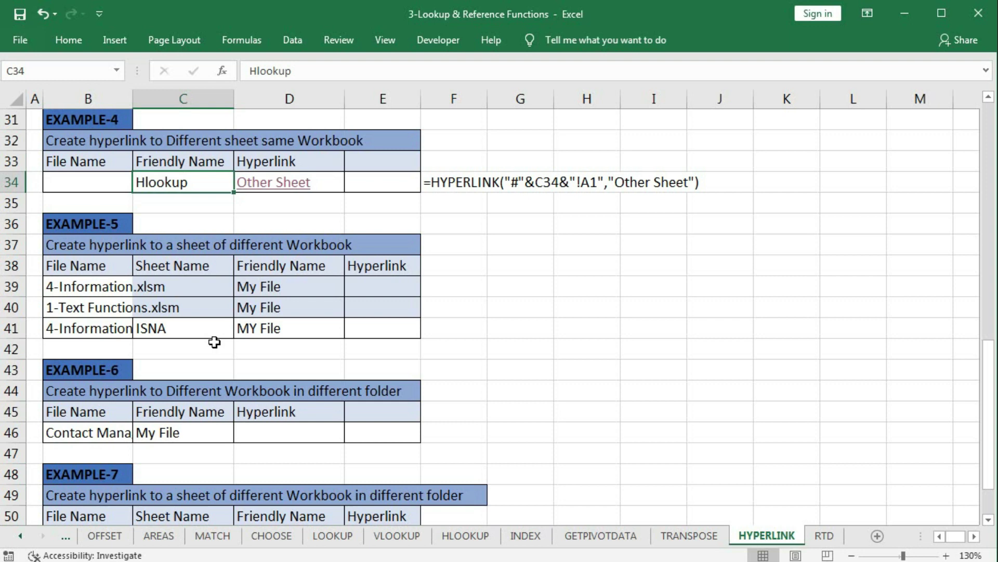
{"action": "left_click", "coordinate": [373, 286]}
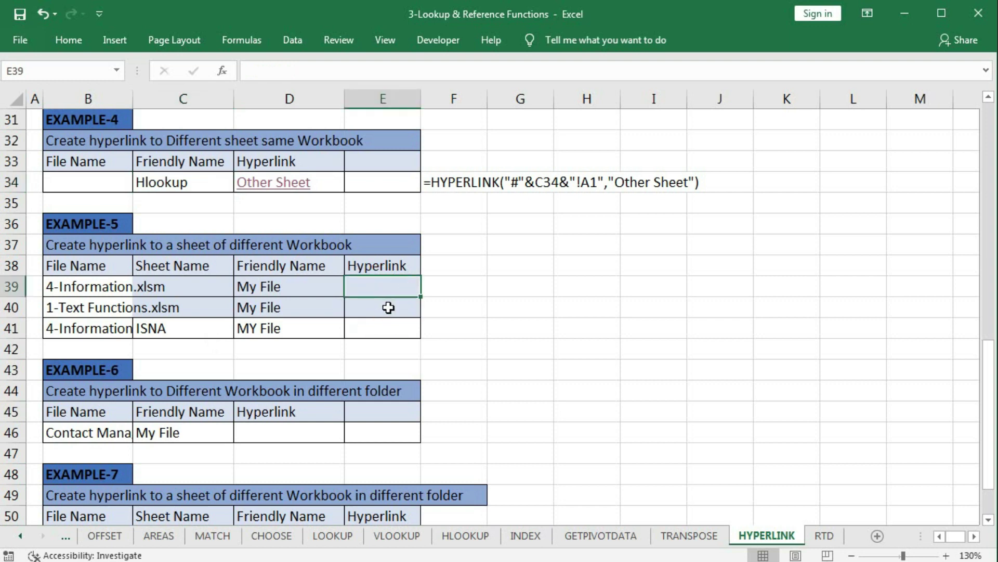
{"action": "type", "text": "=hy"}
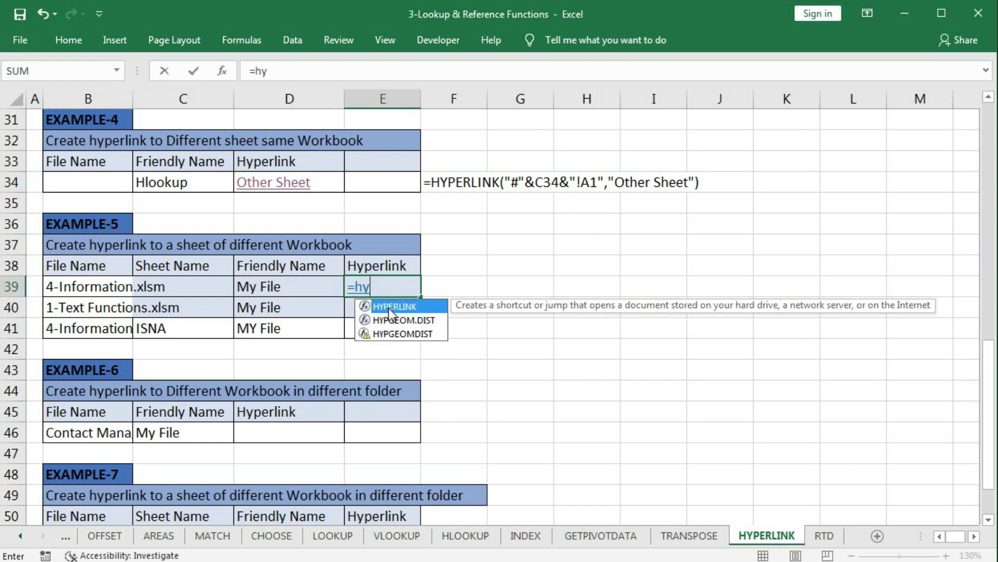
{"action": "key", "text": "Tab"}
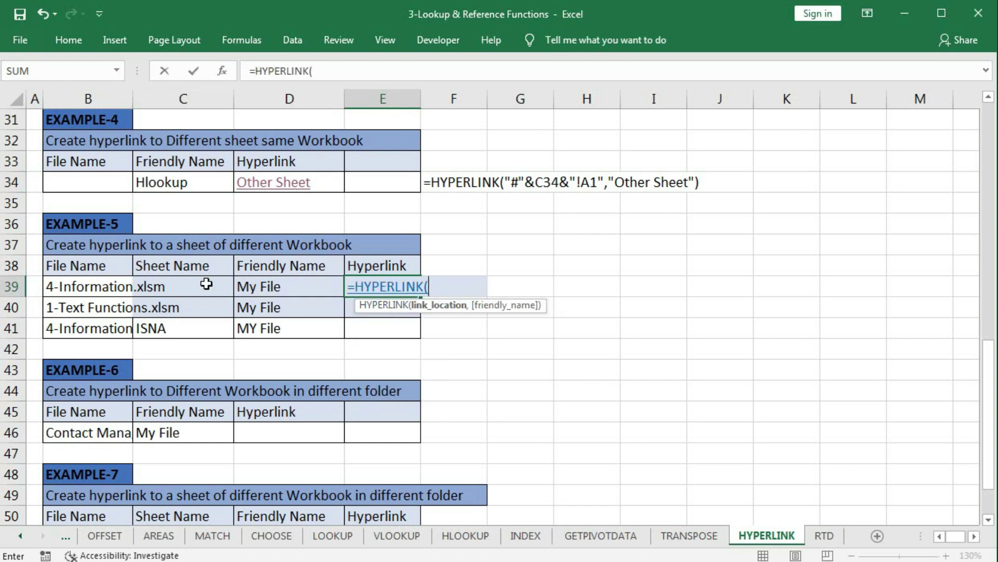
{"action": "left_click", "coordinate": [107, 284]}
{"action": "type", "text": ","}
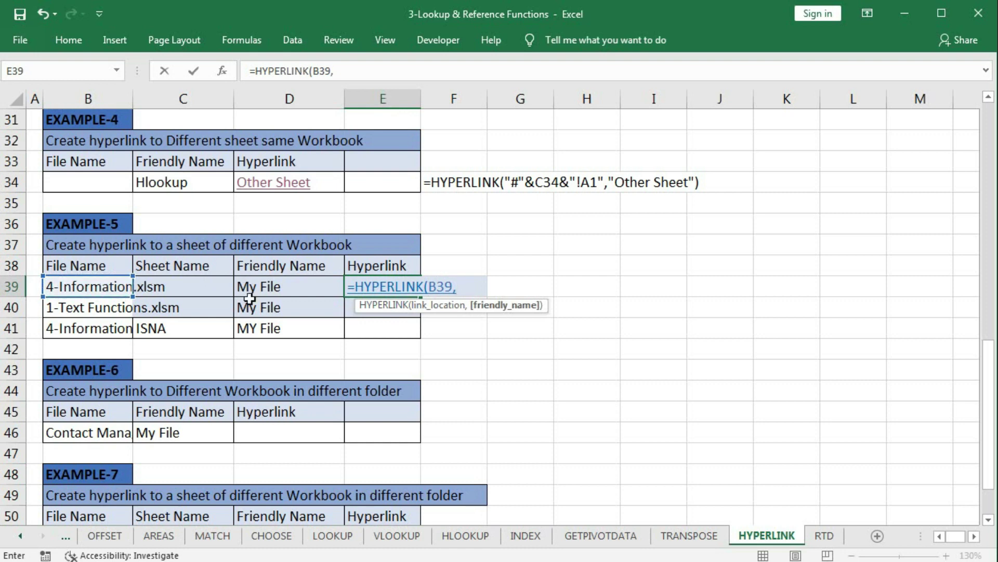
{"action": "left_click", "coordinate": [259, 286]}
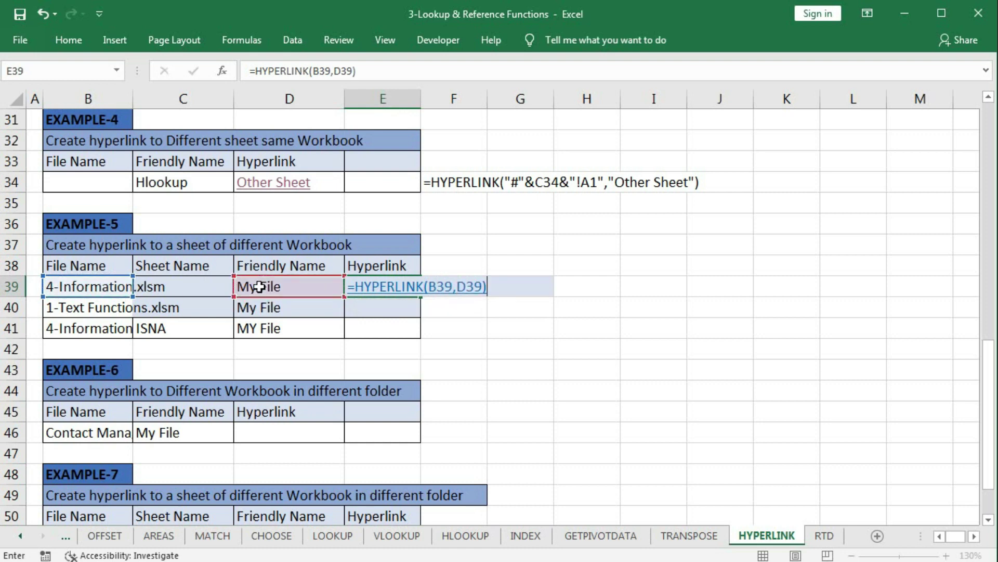
{"action": "key", "text": "Return"}
{"action": "left_click", "coordinate": [368, 286]}
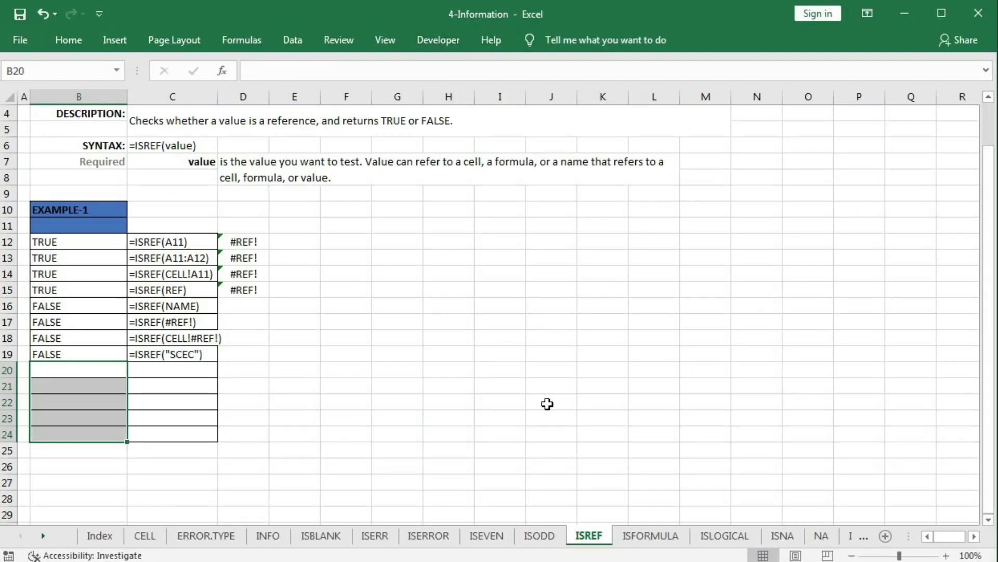
{"action": "key", "text": "alt+Tab"}
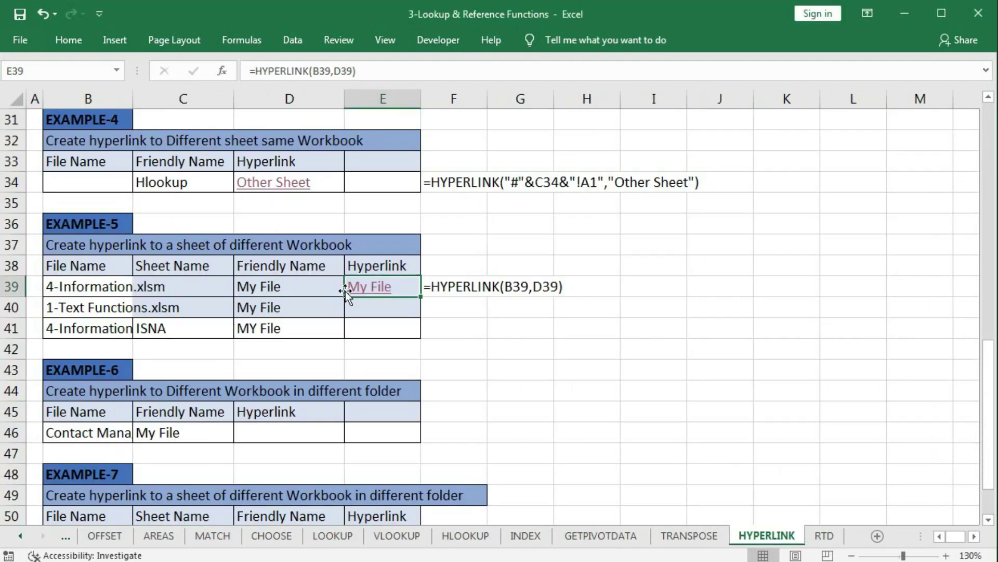
Step: Fill the HYPERLINK formula from E39 down through E41, and test the link in E40
{"action": "left_click_drag", "start_coordinate": [420, 296], "coordinate": [417, 333]}
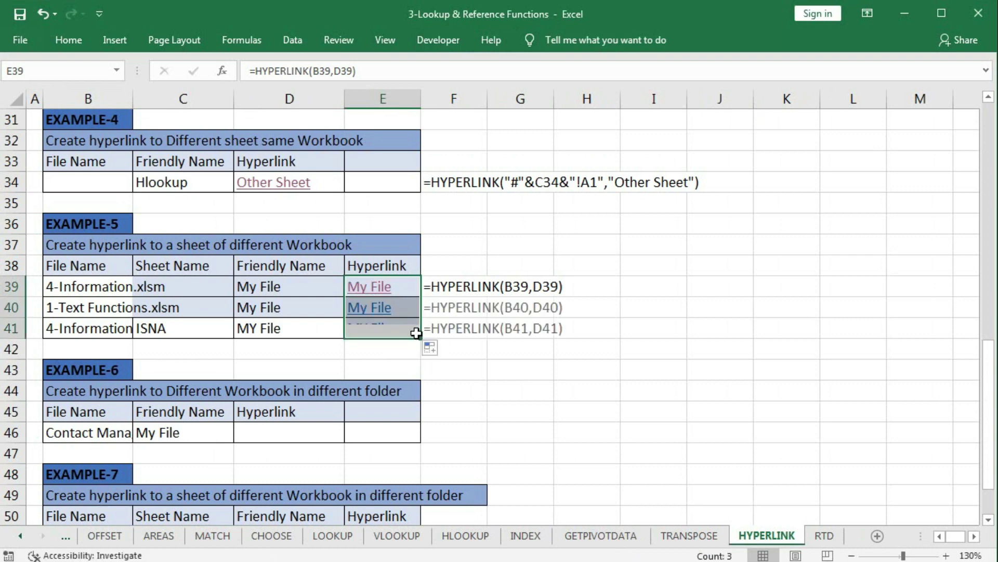
{"action": "left_click", "coordinate": [355, 309]}
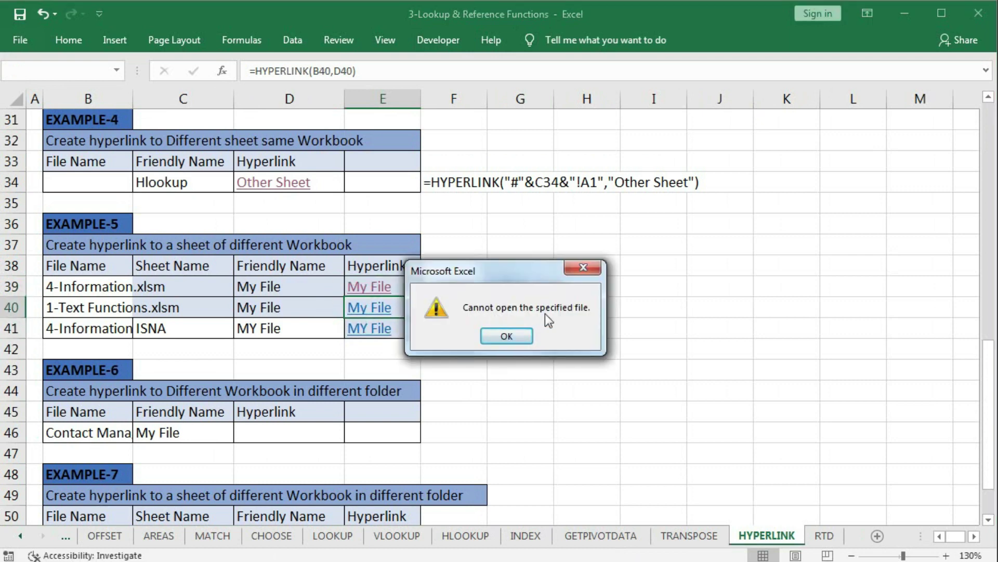
{"action": "left_click", "coordinate": [507, 334]}
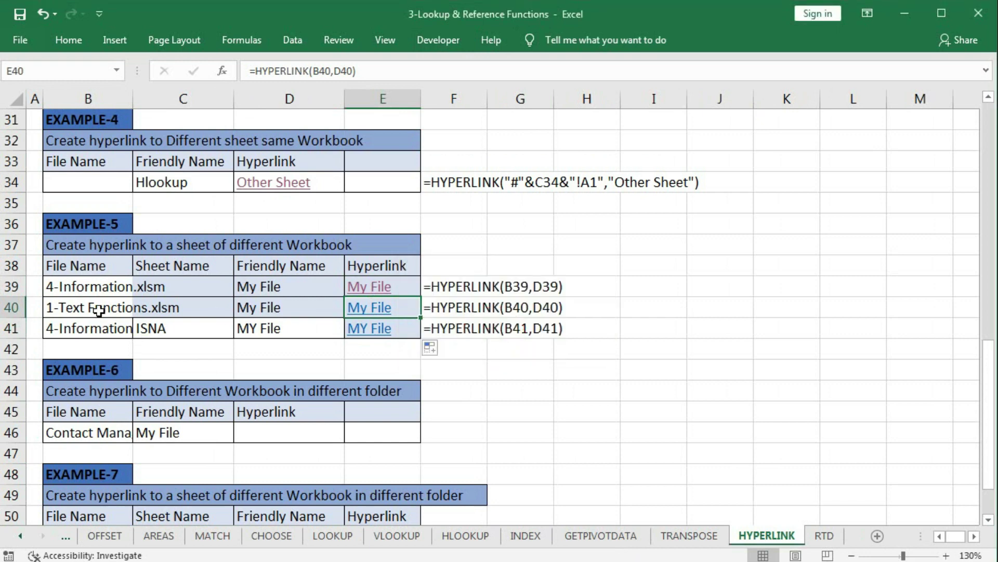
Step: Prefix E40's link location with the folder path "Done\"&, and test the link before returning to the HYPERLINK sheet
{"action": "left_click", "coordinate": [78, 310]}
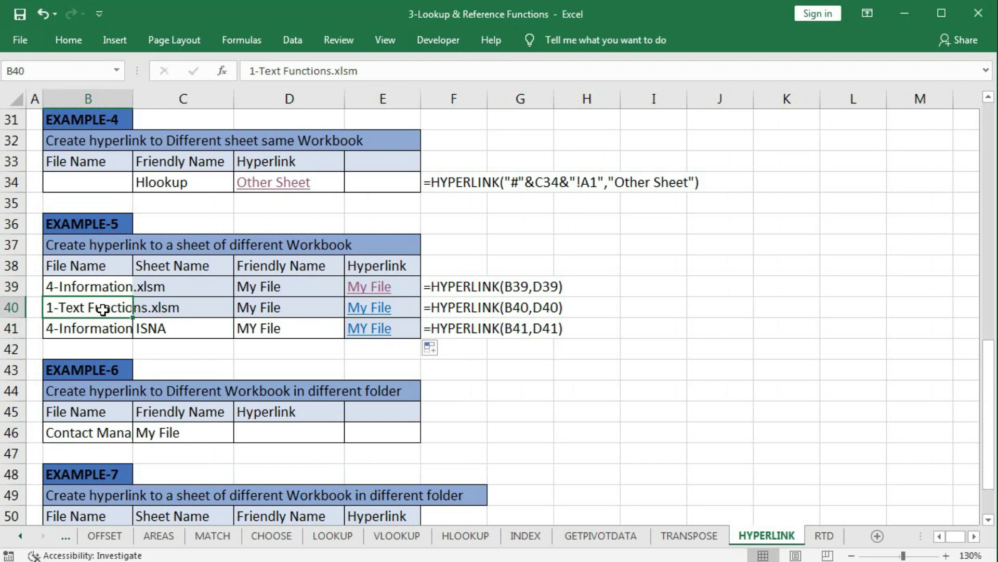
{"action": "double_click", "coordinate": [418, 312]}
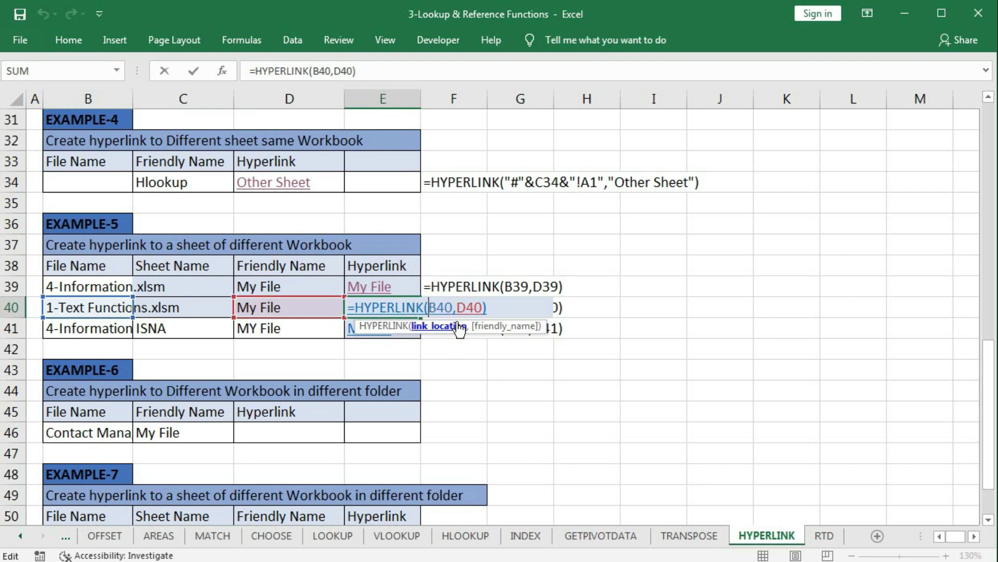
{"action": "type", "text": "\""}
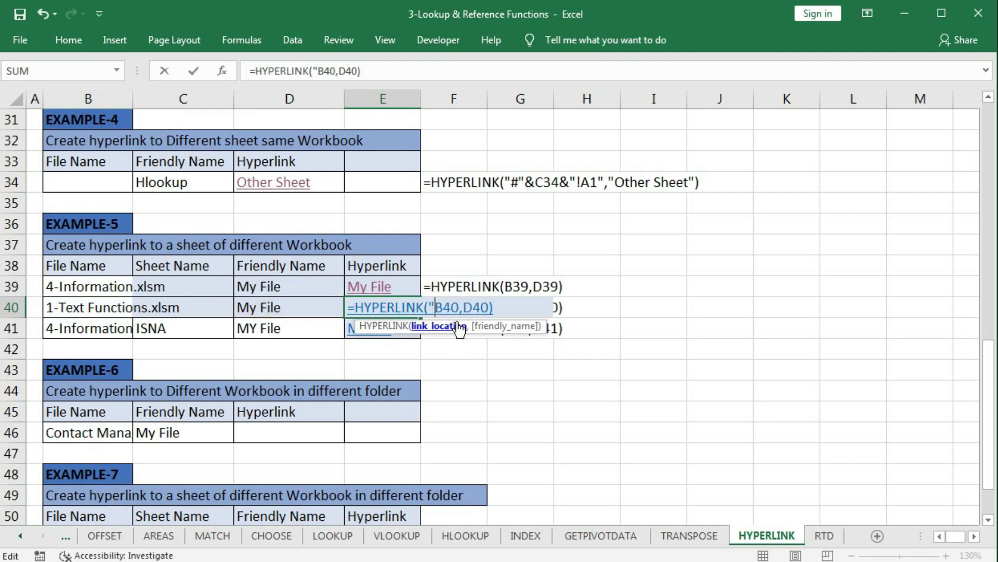
{"action": "type", "text": "Done"}
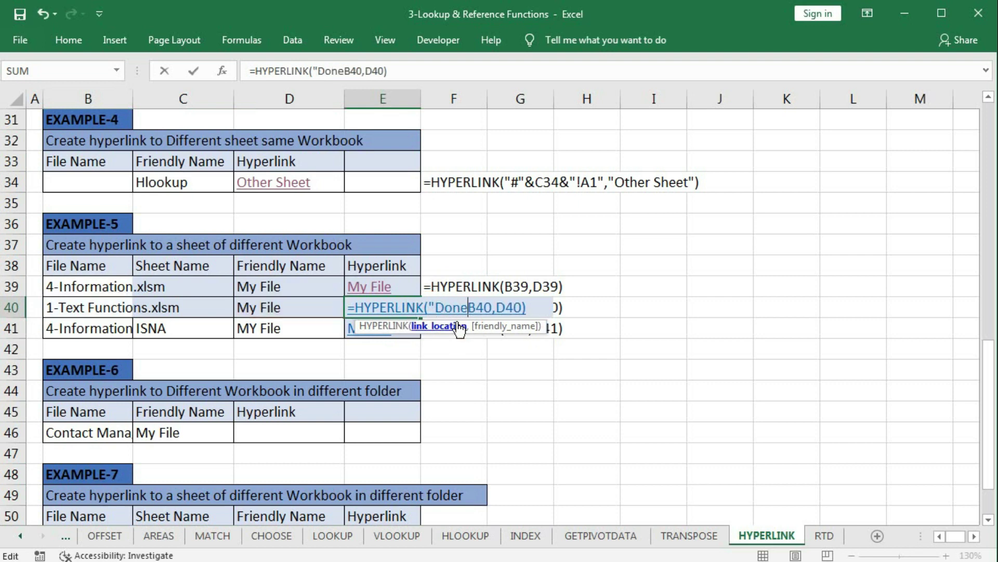
{"action": "type", "text": "\\"}
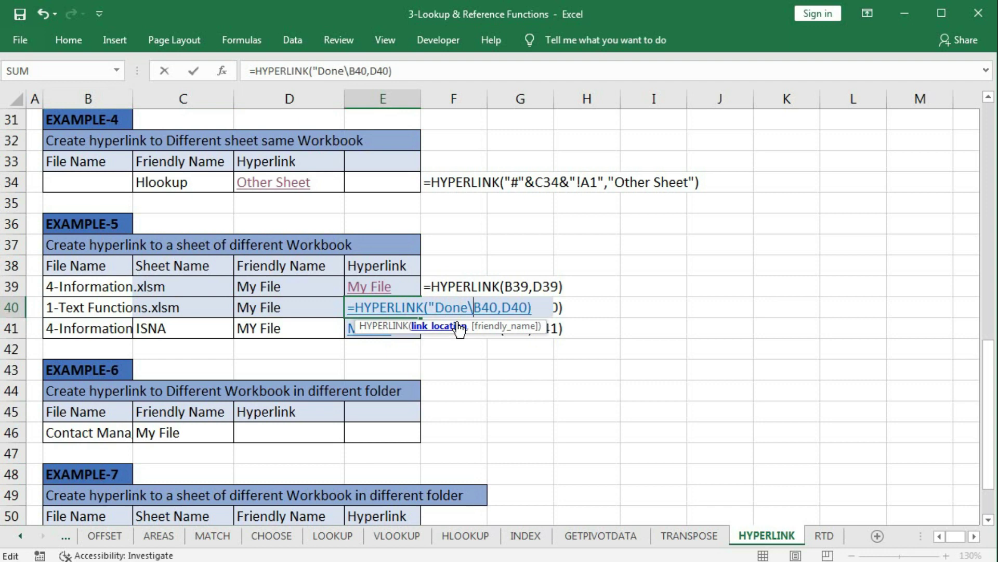
{"action": "type", "text": "\""}
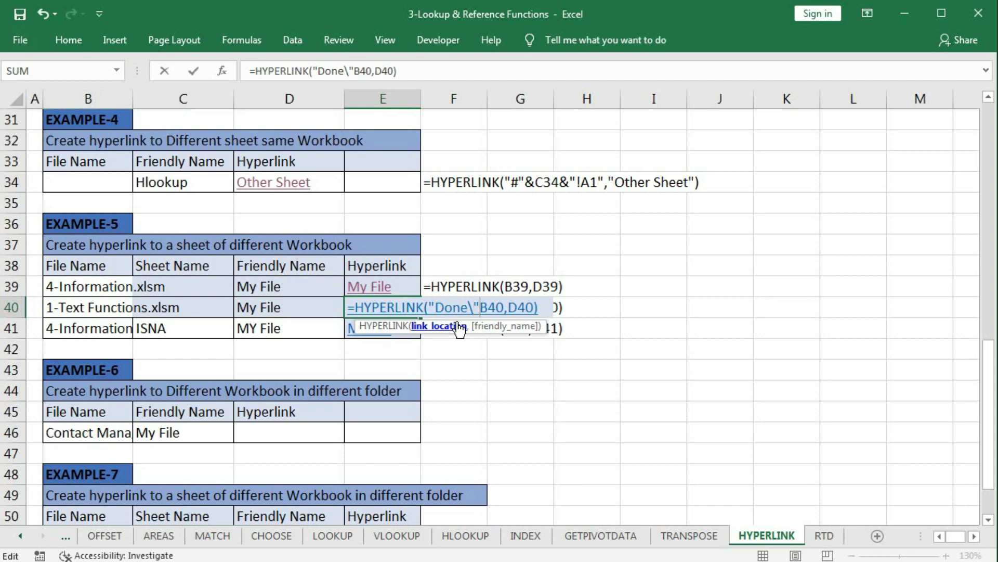
{"action": "type", "text": "&"}
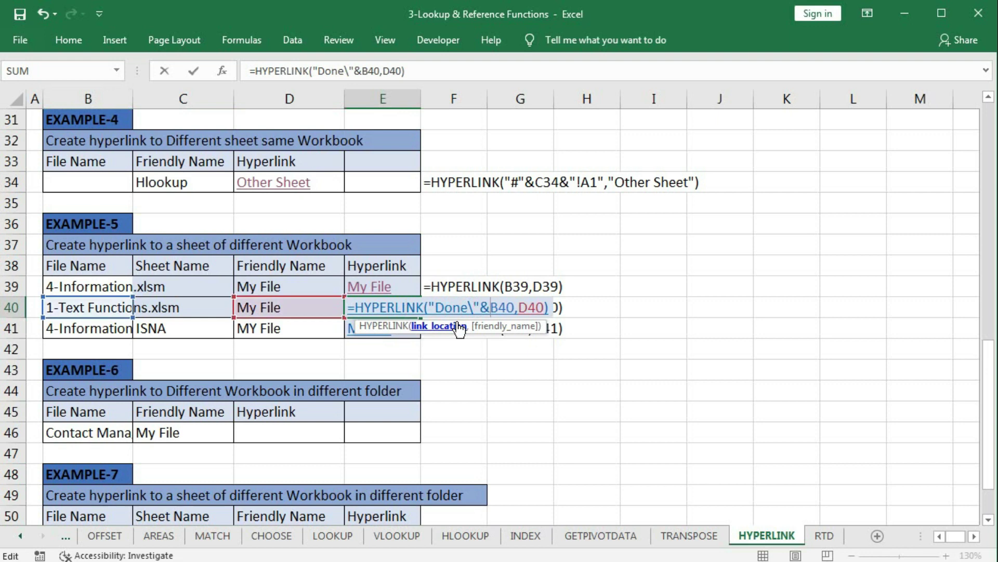
{"action": "key", "text": "Return"}
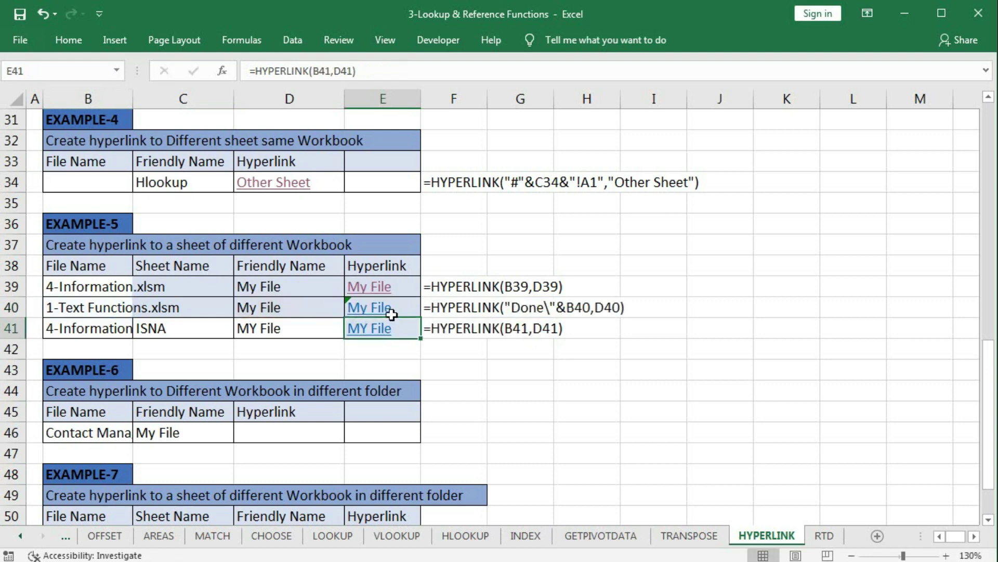
{"action": "left_click", "coordinate": [385, 311]}
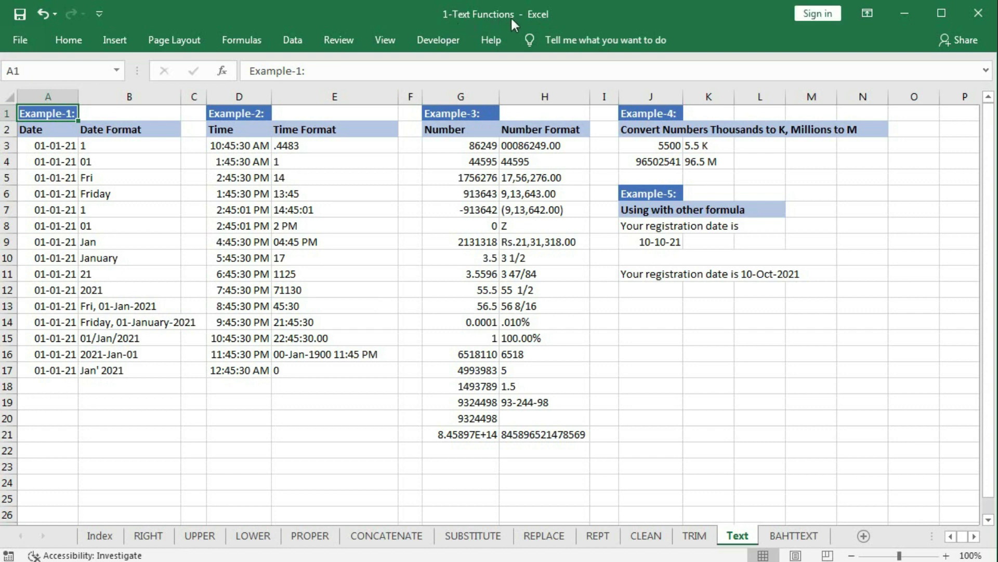
{"action": "key", "text": "ctrl+Tab"}
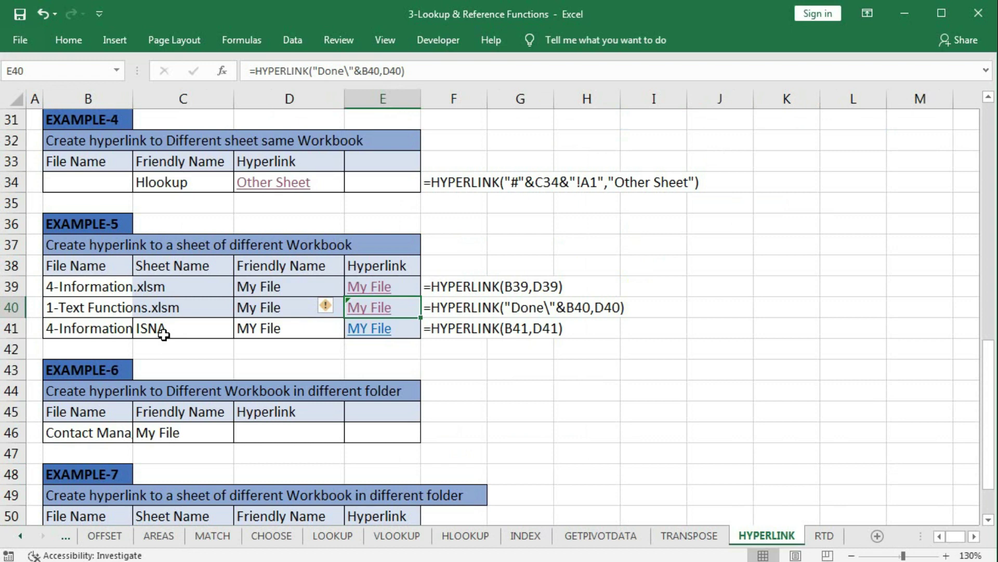
Step: Clear E41 and start a new HYPERLINK formula there with the bracketed file name "["&B41&"]"& as the beginning of its link location
{"action": "left_click", "coordinate": [406, 330]}
{"action": "key", "text": "Delete"}
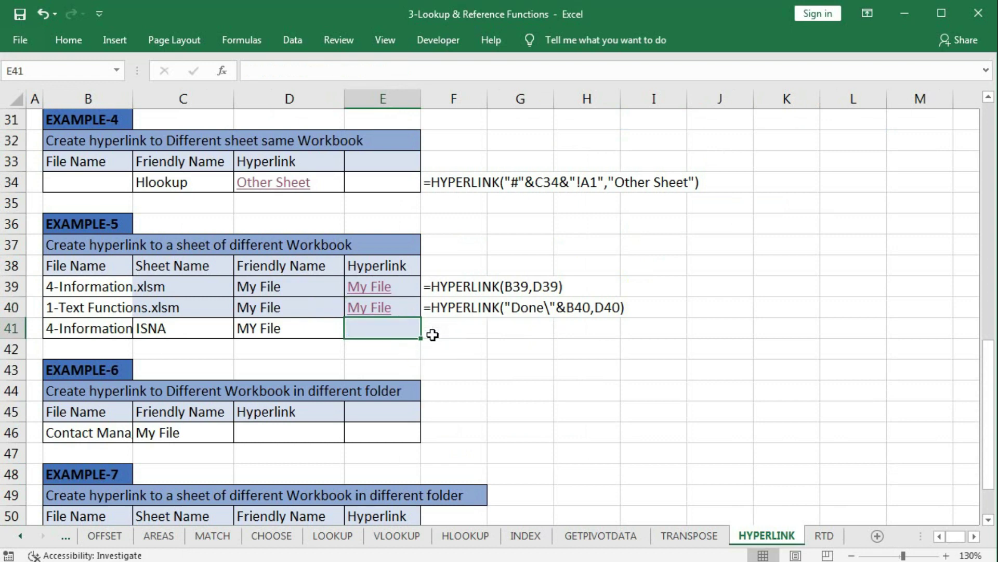
{"action": "type", "text": "=hy"}
{"action": "key", "text": "Tab"}
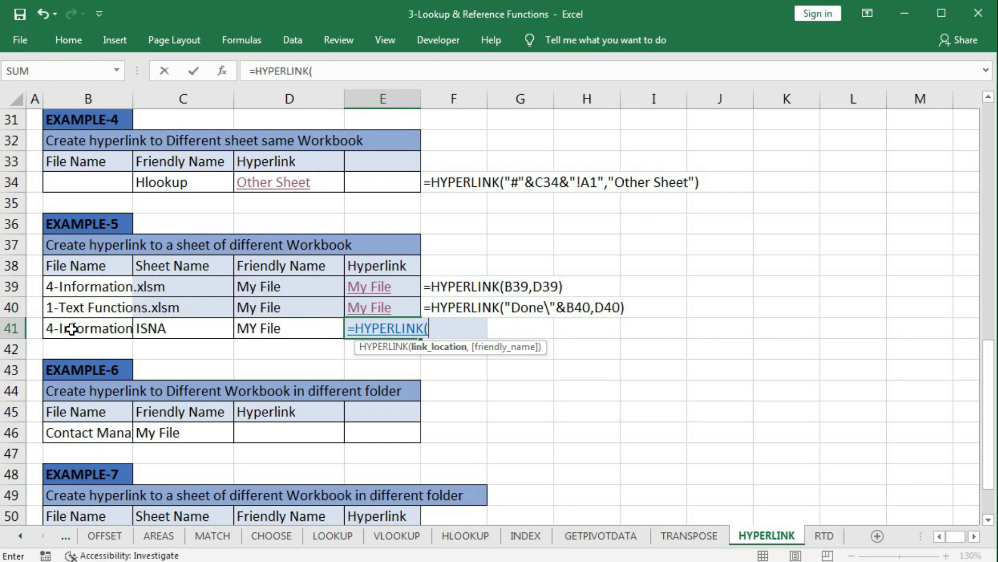
{"action": "type", "text": "\"[\"&"}
{"action": "left_click", "coordinate": [72, 329]}
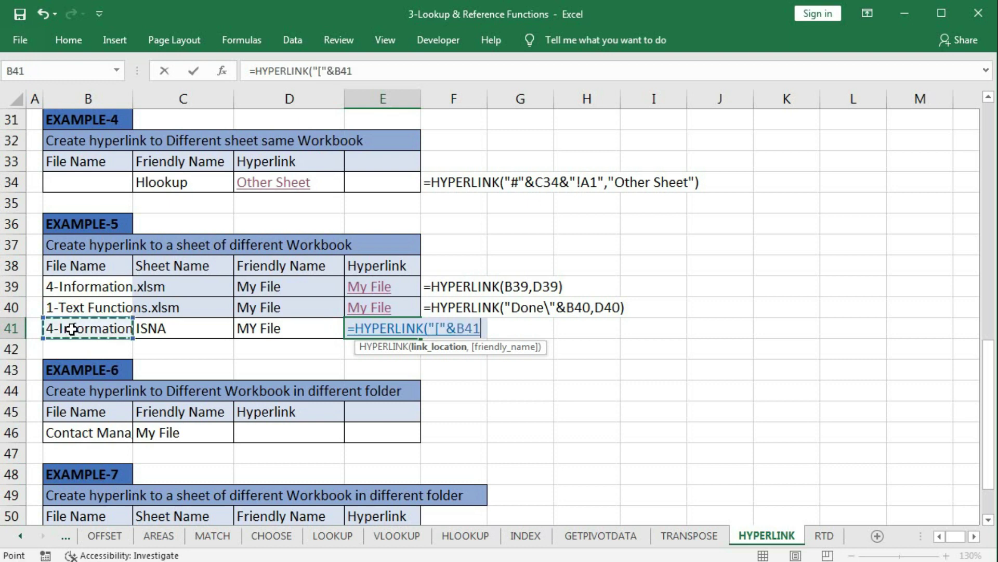
{"action": "type", "text": "&\""}
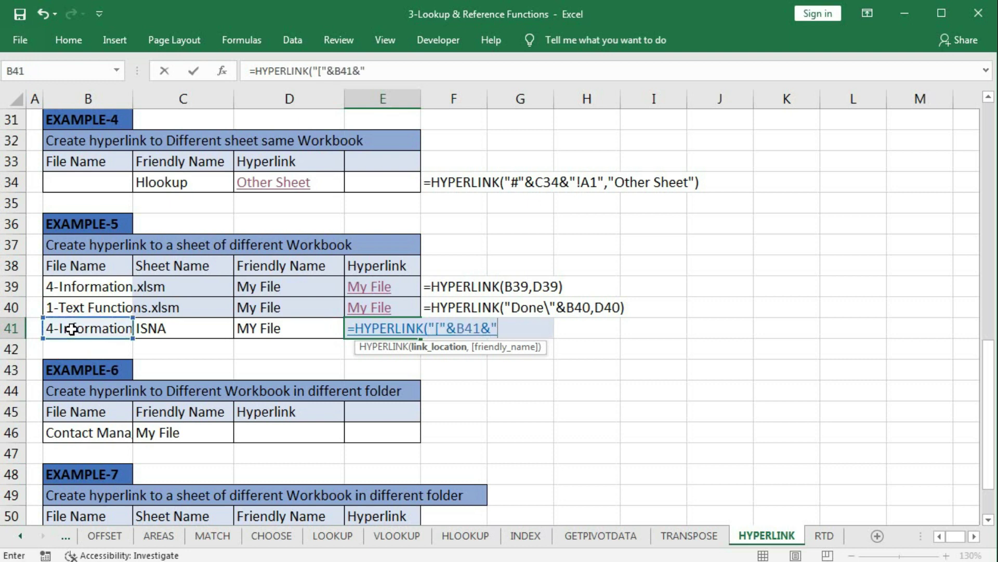
{"action": "type", "text": "]\"&"}
Step: Extend the link location in E41's HYPERLINK formula with "]"&C41&"!A1" and add the comma that separates the friendly name
{"action": "left_click", "coordinate": [155, 324]}
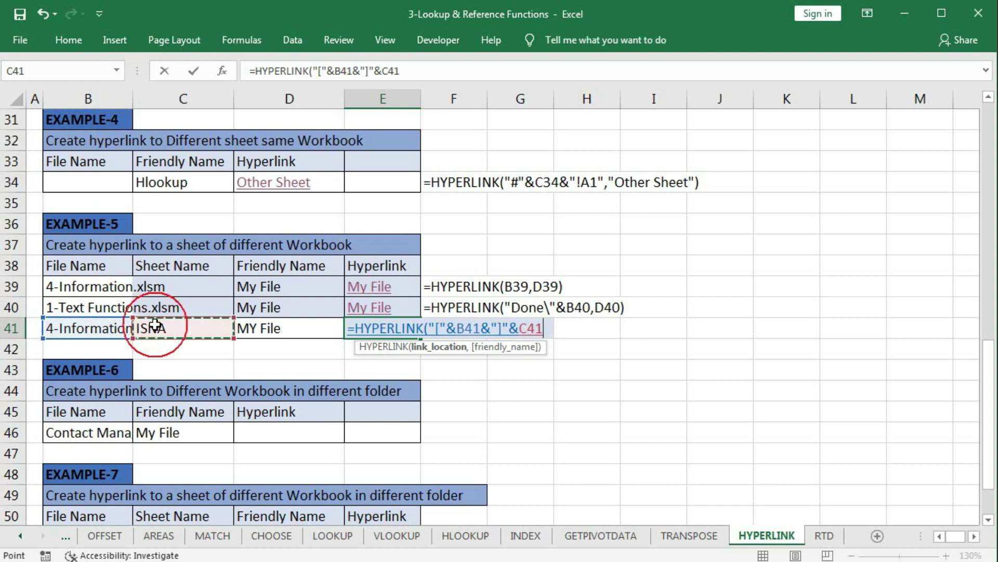
{"action": "type", "text": "&"}
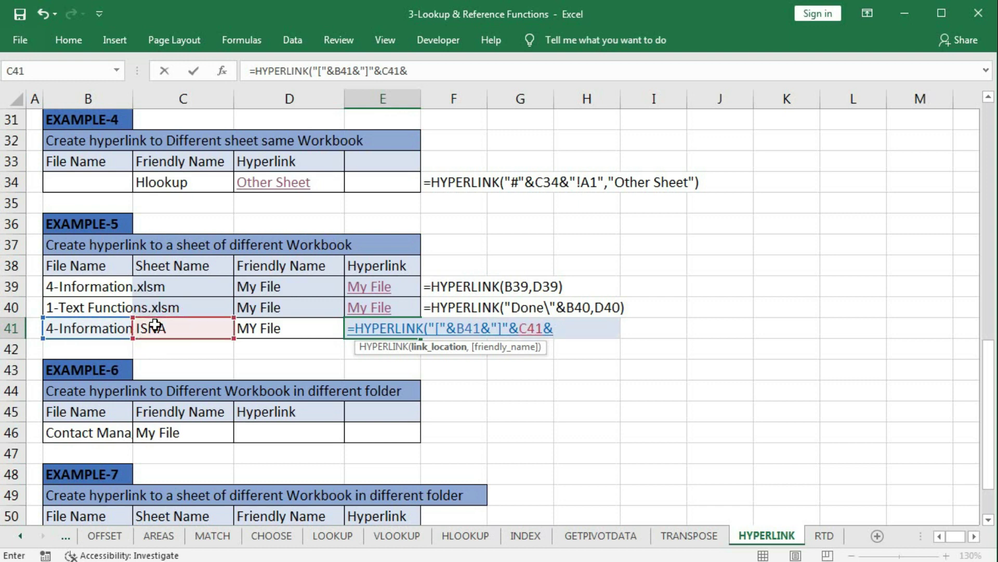
{"action": "type", "text": "\"!"}
{"action": "type", "text": "A1\""}
{"action": "left_click", "coordinate": [428, 348]}
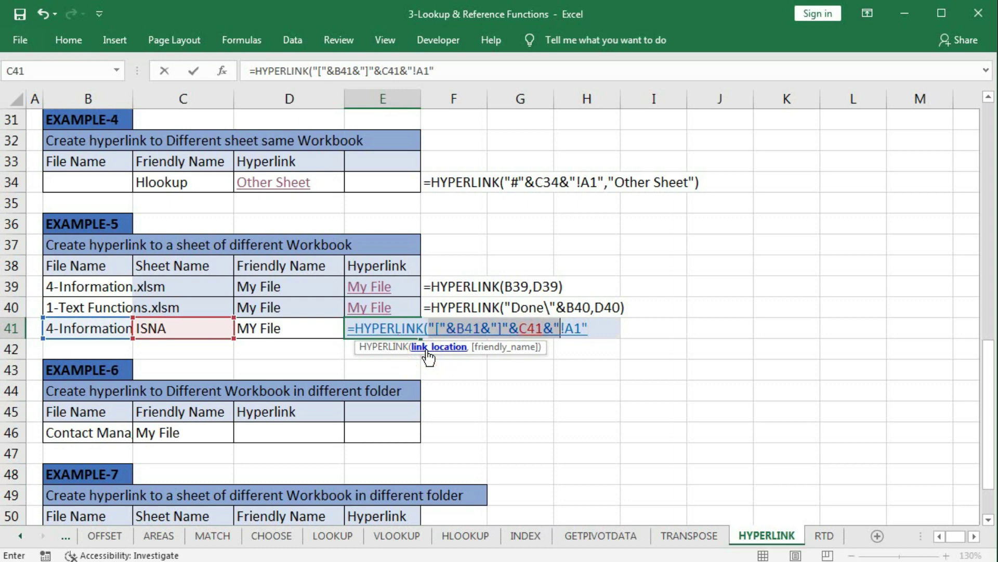
{"action": "type", "text": ","}
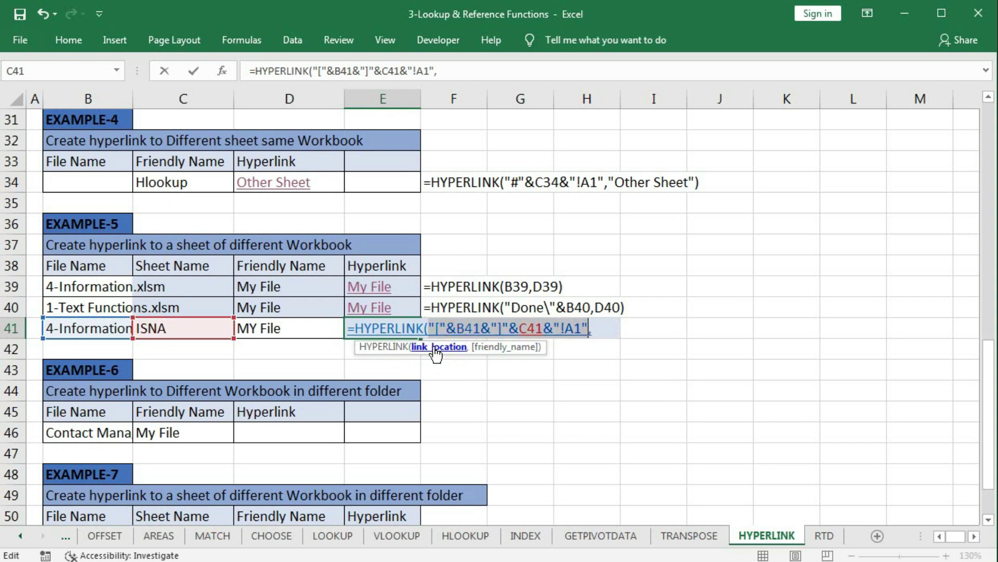
Step: Evaluate the link location argument inside E41's formula as a preview, and restore its cell references
{"action": "key", "text": "F9"}
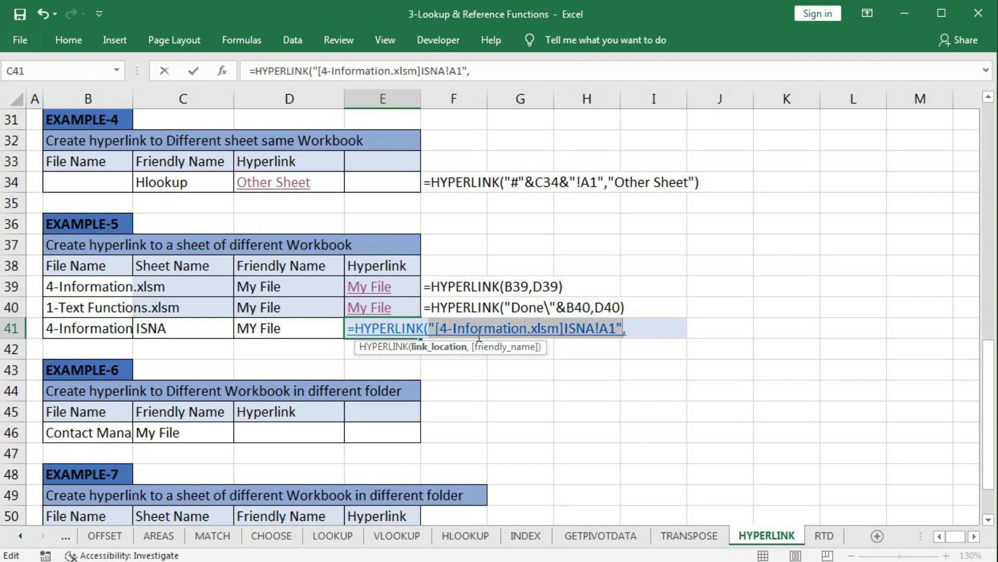
{"action": "key", "text": "ctrl+z"}
{"action": "left_click", "coordinate": [607, 328]}
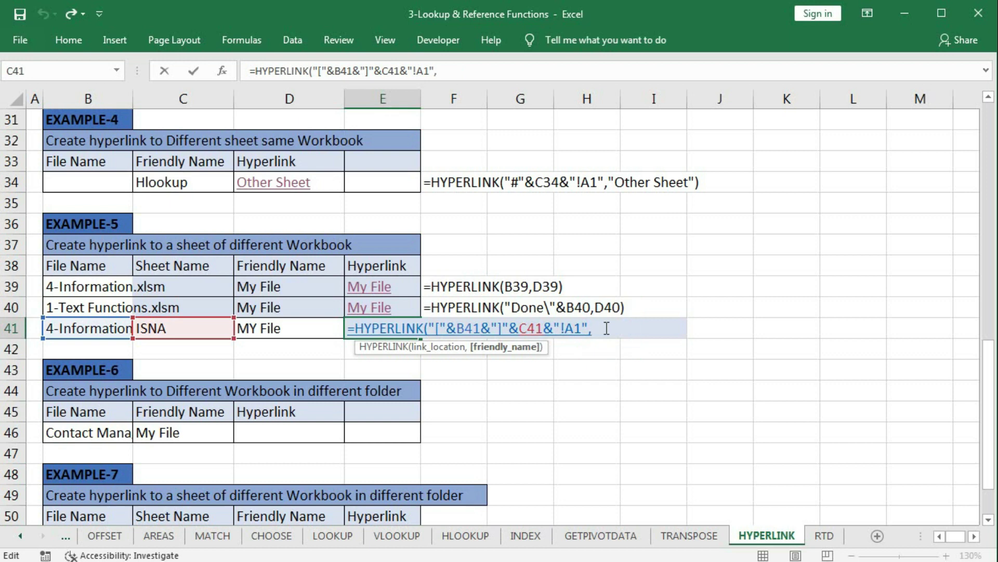
Step: Use D41 as the friendly name to complete E41's HYPERLINK formula, and test the link
{"action": "left_click", "coordinate": [318, 327]}
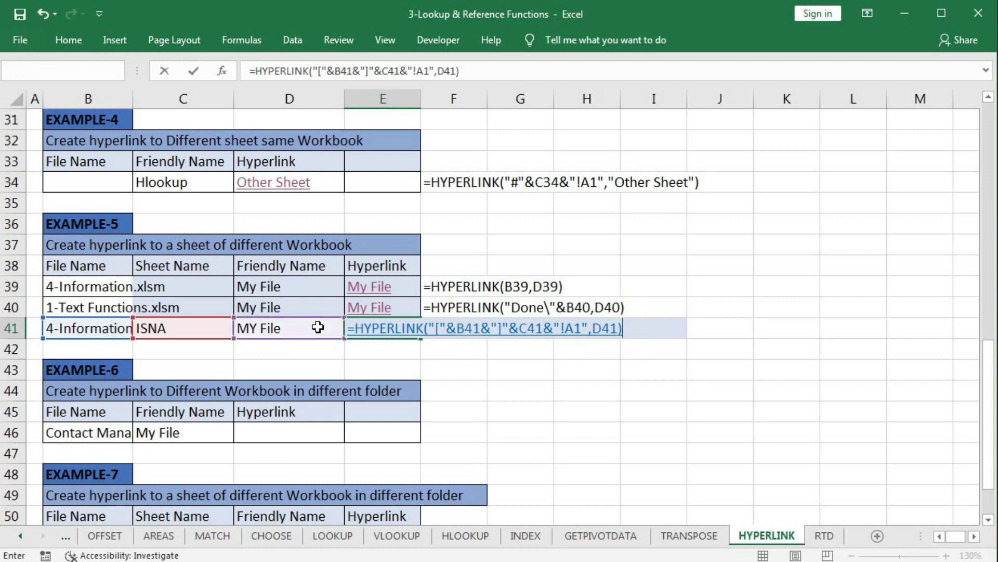
{"action": "key", "text": "Return"}
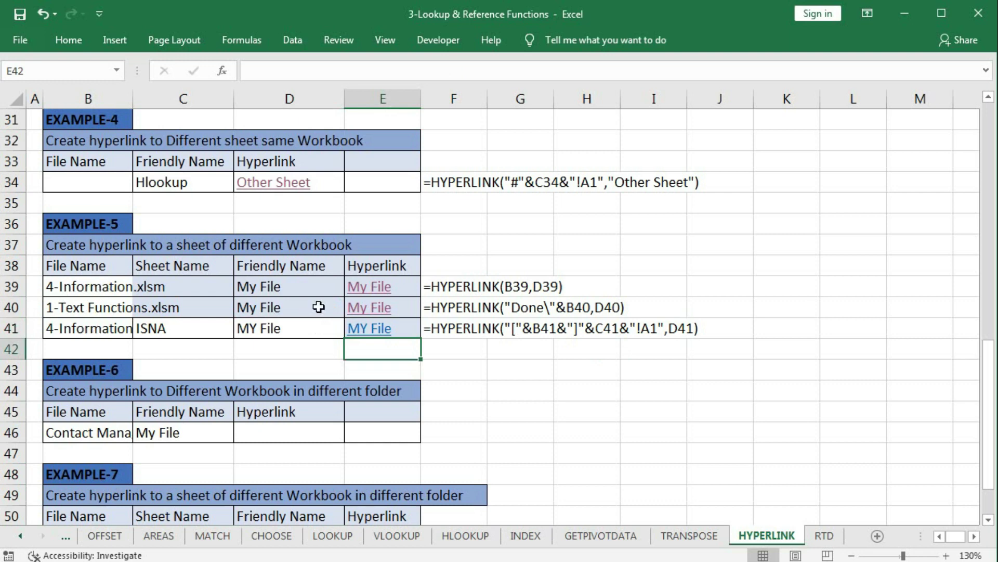
{"action": "left_click", "coordinate": [364, 289]}
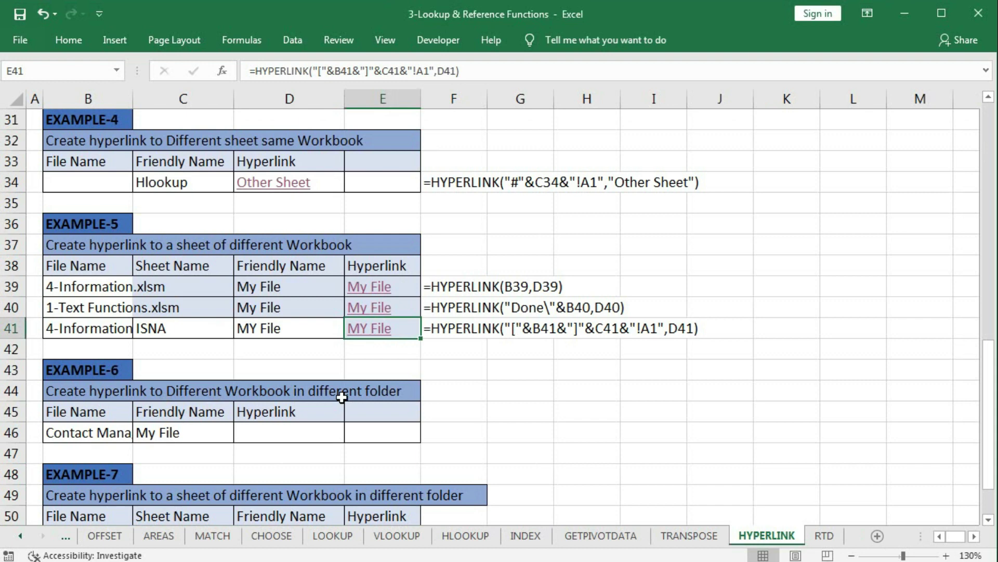
Step: Review Example-6's file name and friendly name, and start a HYPERLINK formula in D46 with an opening quotation mark
{"action": "left_click", "coordinate": [119, 435]}
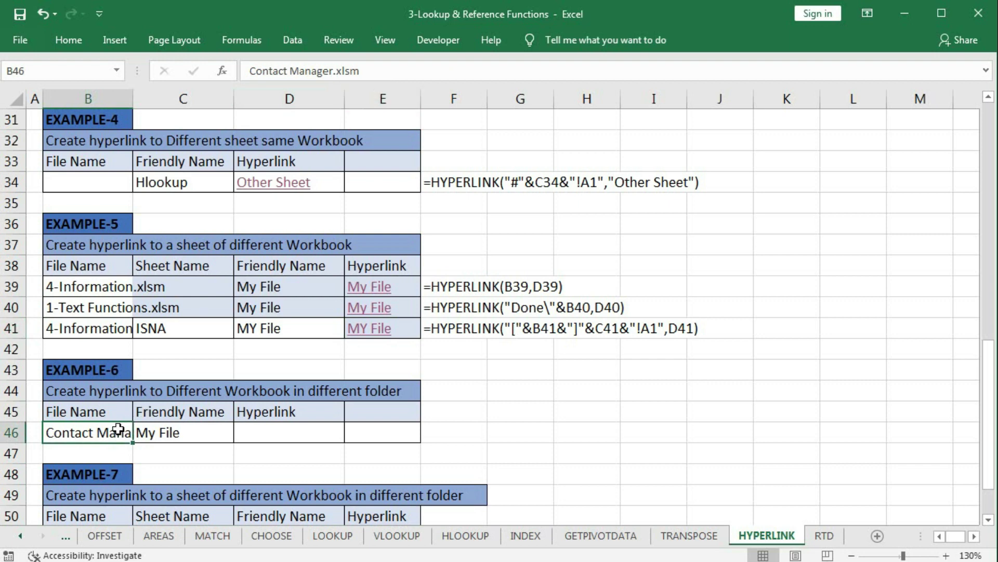
{"action": "left_click", "coordinate": [166, 432]}
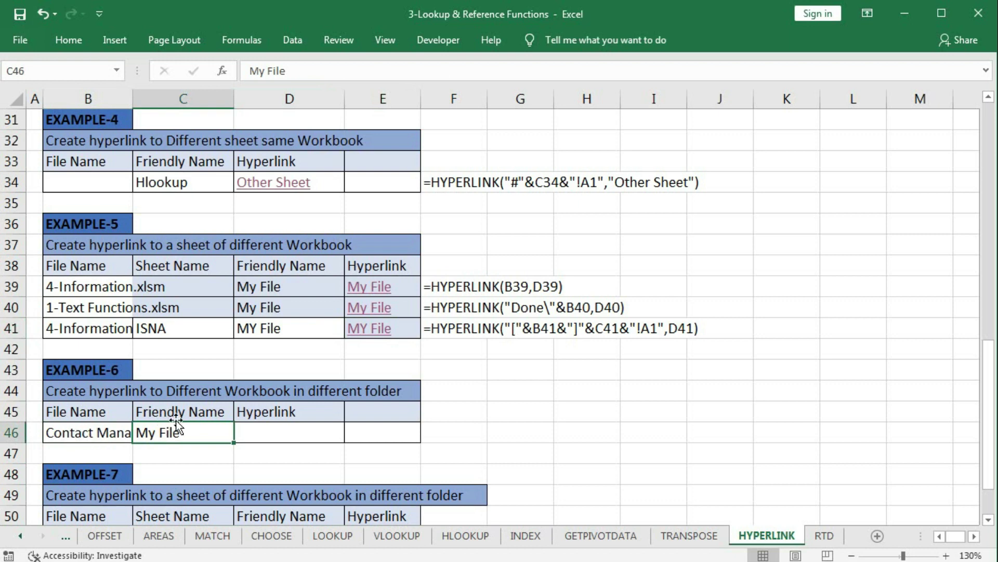
{"action": "left_click", "coordinate": [291, 433]}
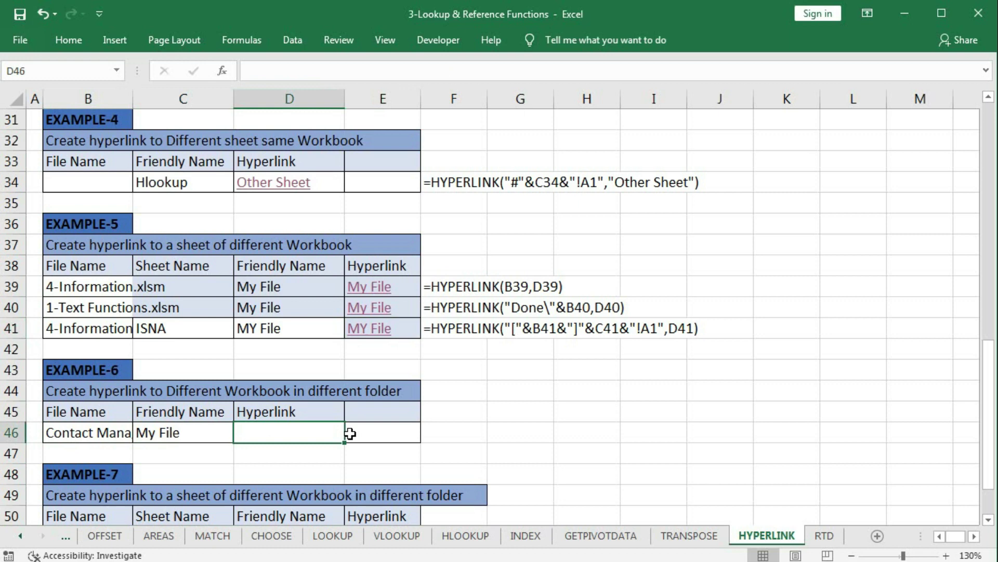
{"action": "type", "text": "="}
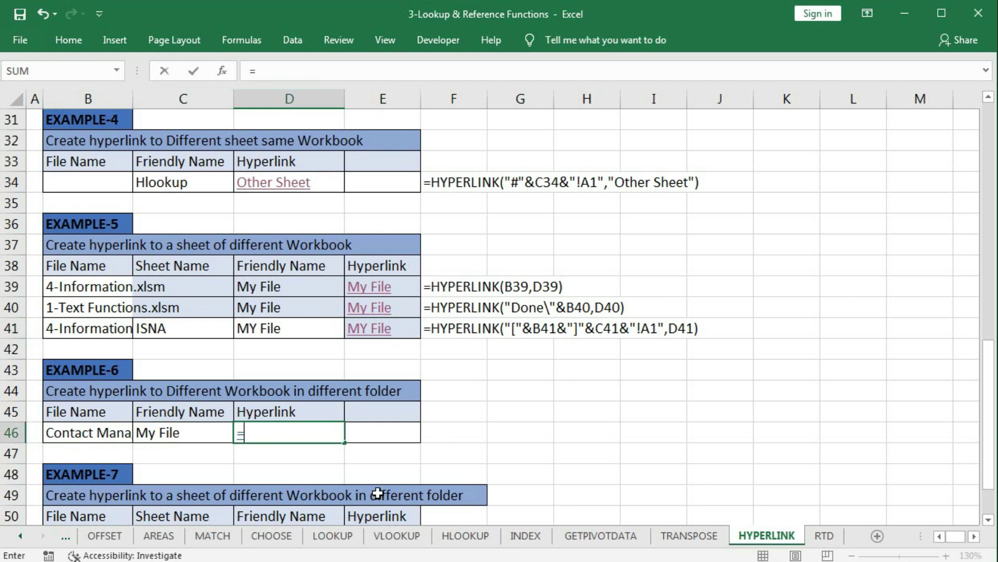
{"action": "type", "text": "hy"}
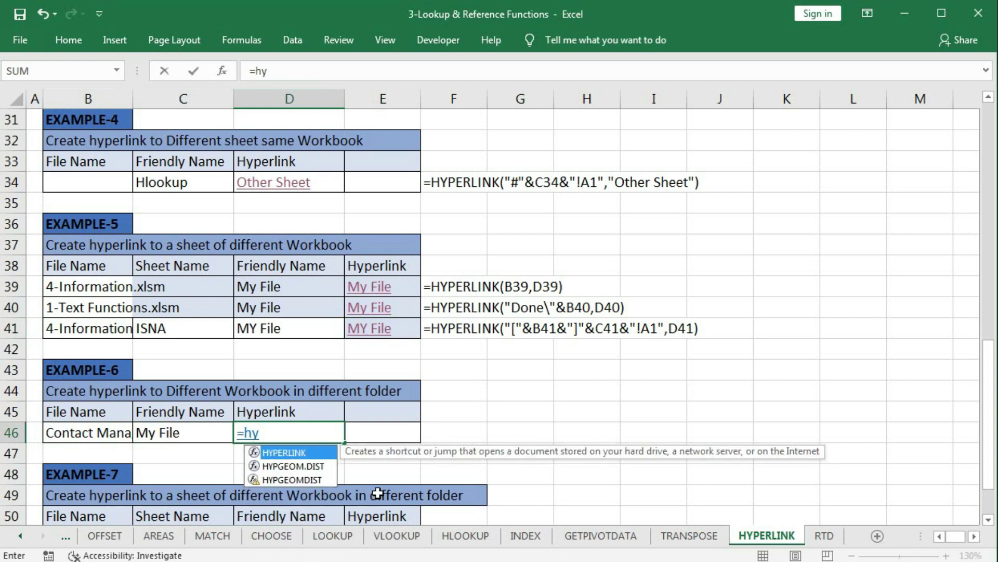
{"action": "key", "text": "Tab"}
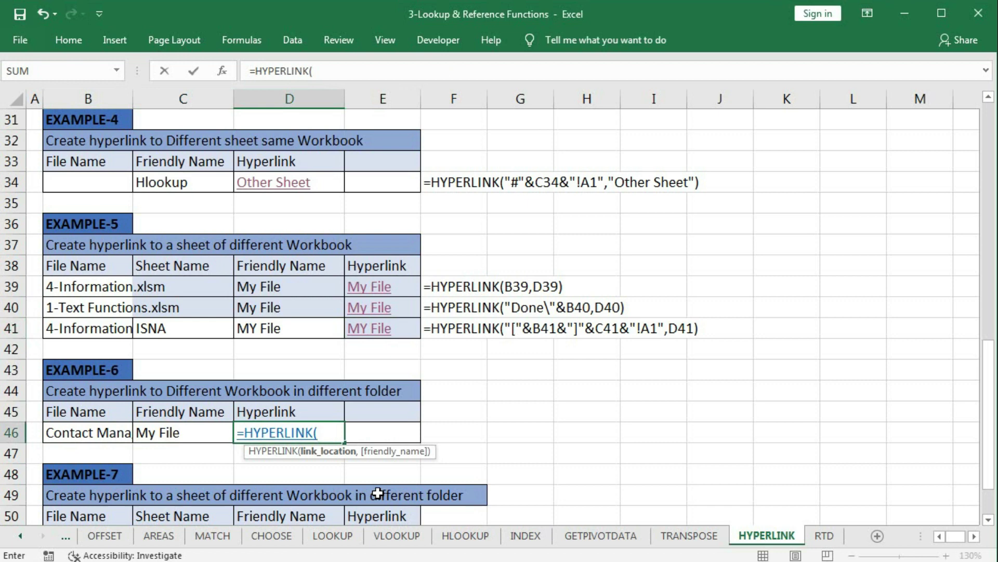
{"action": "type", "text": "\""}
Step: In File Explorer, browse to the My Documents folder under C:\Users\2-Online Works and copy its full path
{"action": "key", "text": "super+e"}
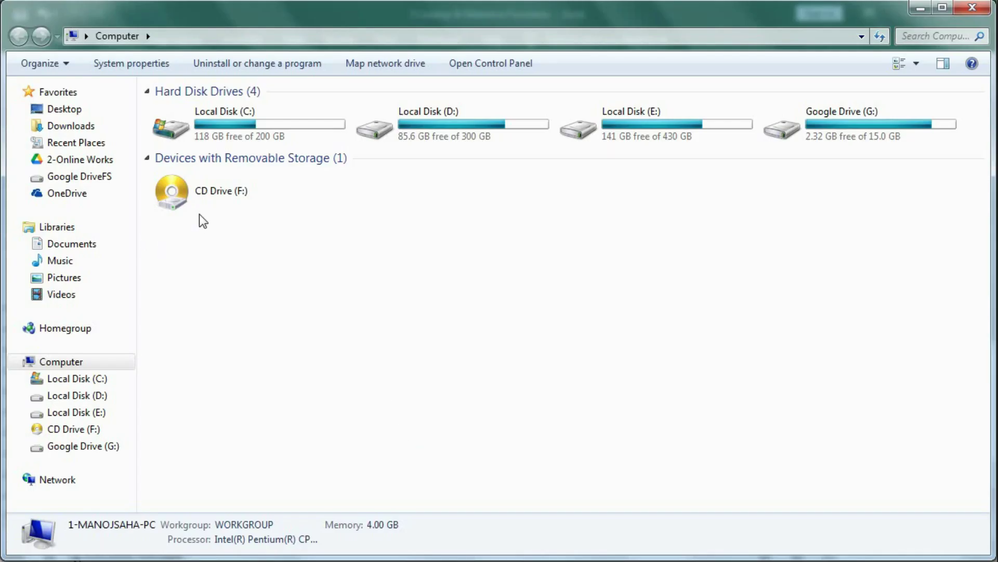
{"action": "double_click", "coordinate": [245, 128]}
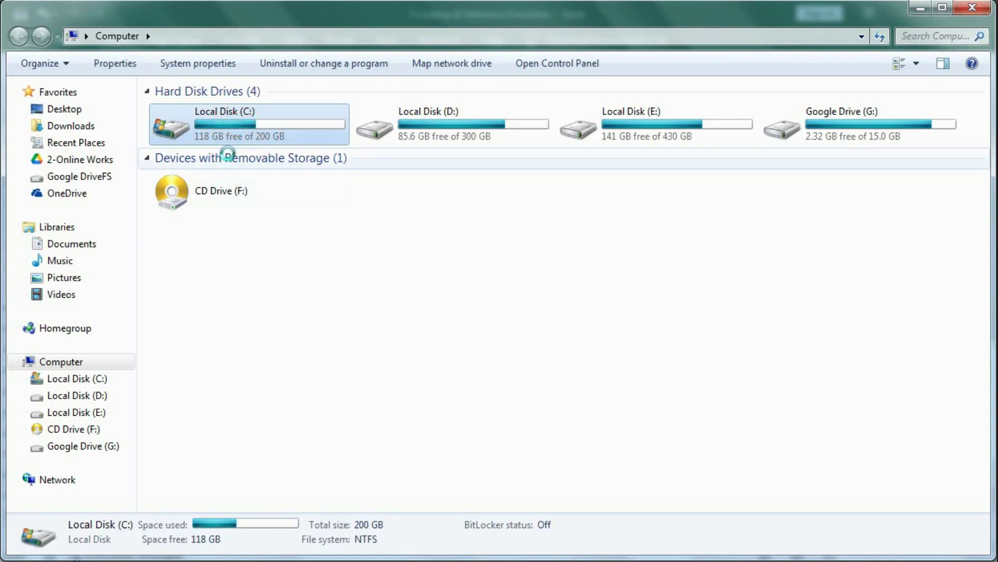
{"action": "left_click", "coordinate": [190, 177]}
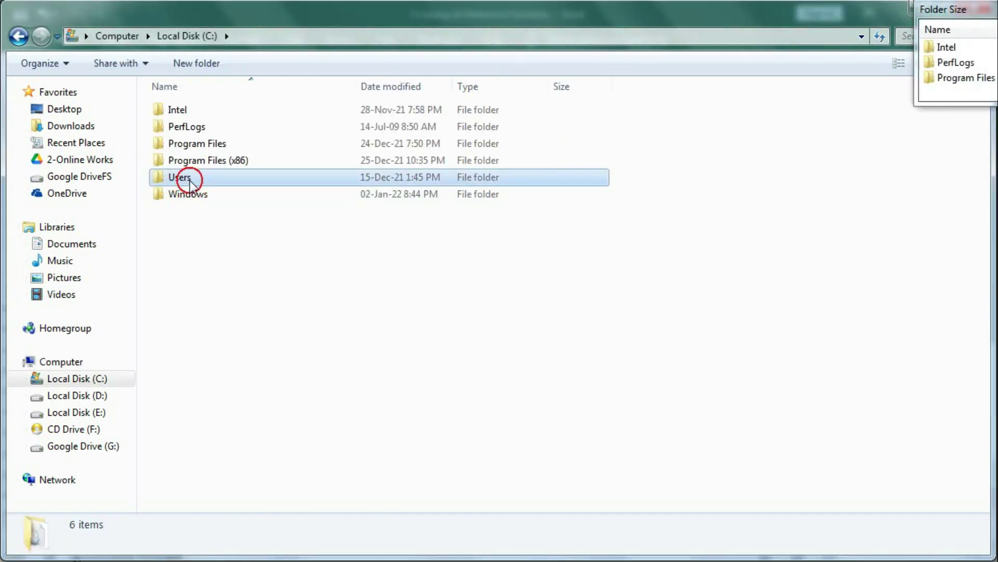
{"action": "double_click", "coordinate": [178, 127]}
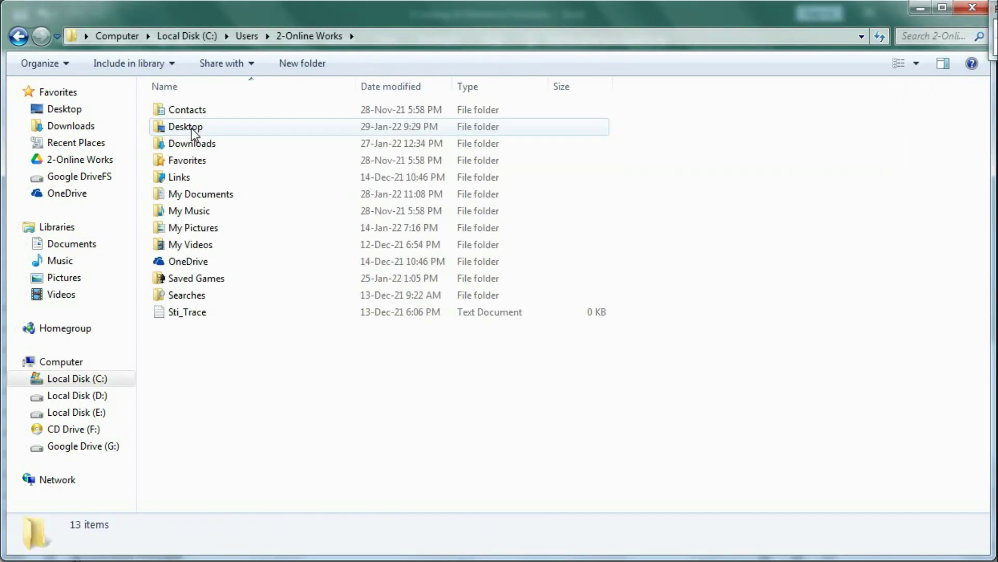
{"action": "left_click", "coordinate": [204, 195]}
{"action": "double_click", "coordinate": [204, 196]}
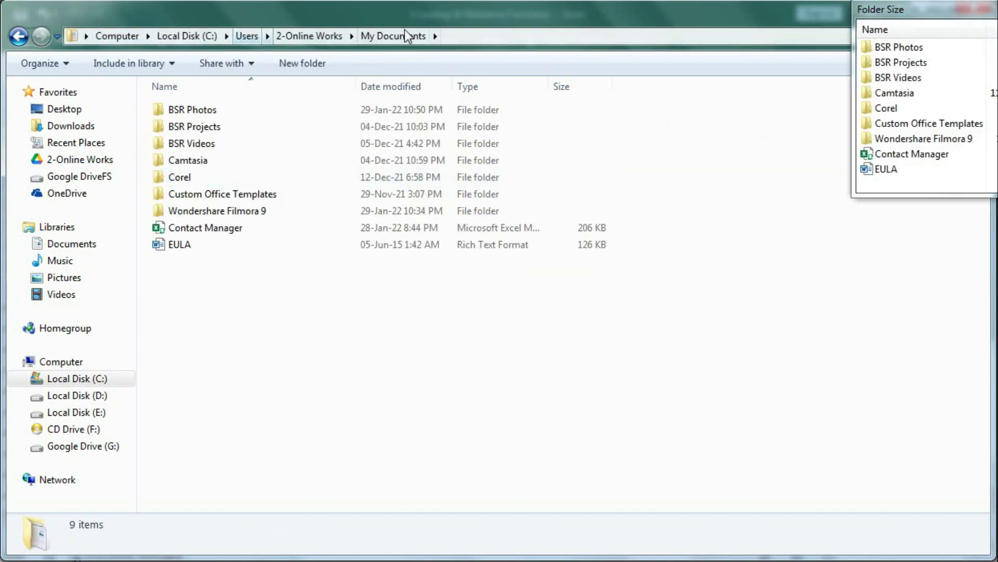
{"action": "left_click", "coordinate": [462, 31]}
{"action": "key", "text": "ctrl+c"}
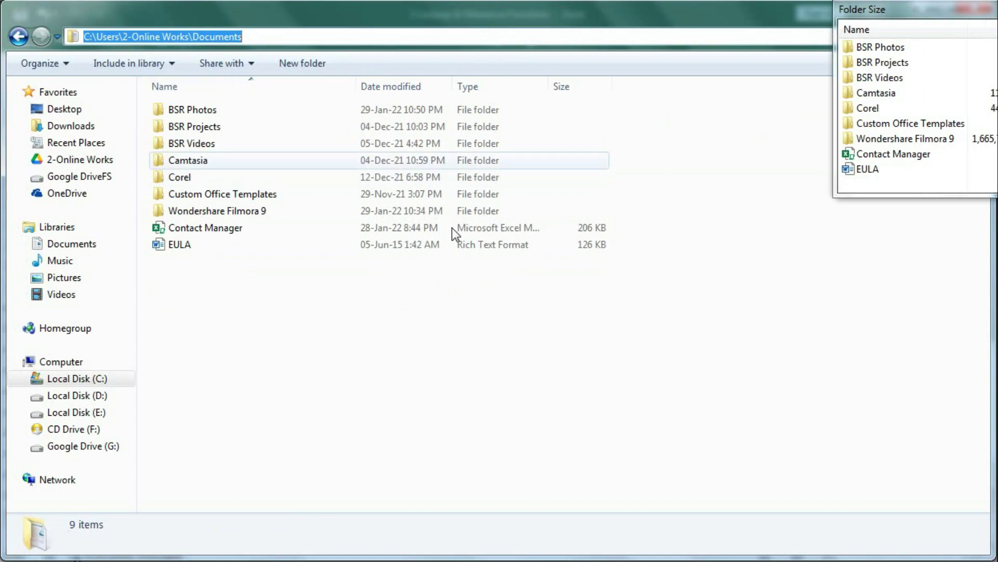
Step: Return to Excel, complete D46 as =HYPERLINK("C:\Users\2-Online Works\Documents\"&B46,C46), and test the link before closing the Contact Manager workbook
{"action": "key", "text": "alt+Tab"}
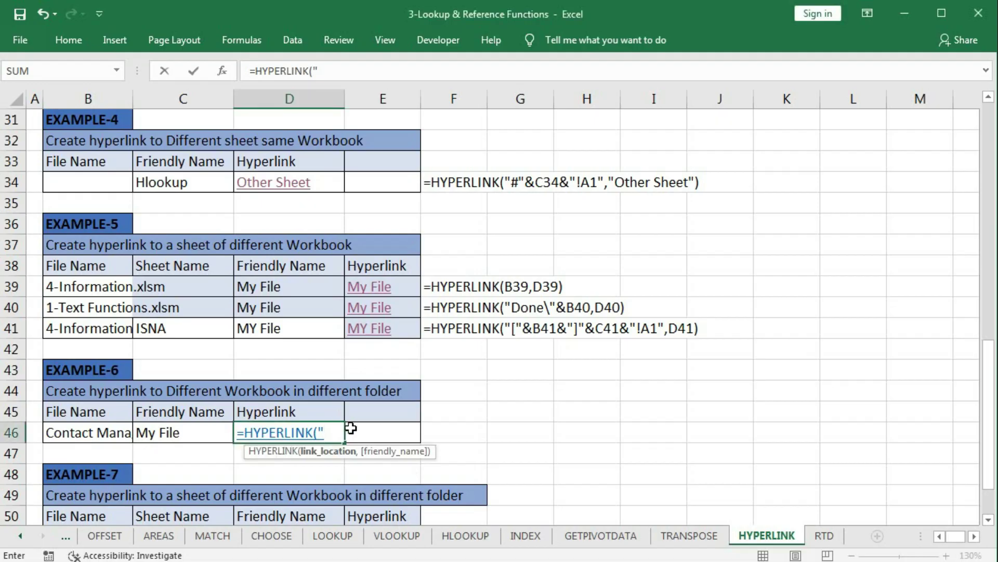
{"action": "key", "text": "ctrl+v"}
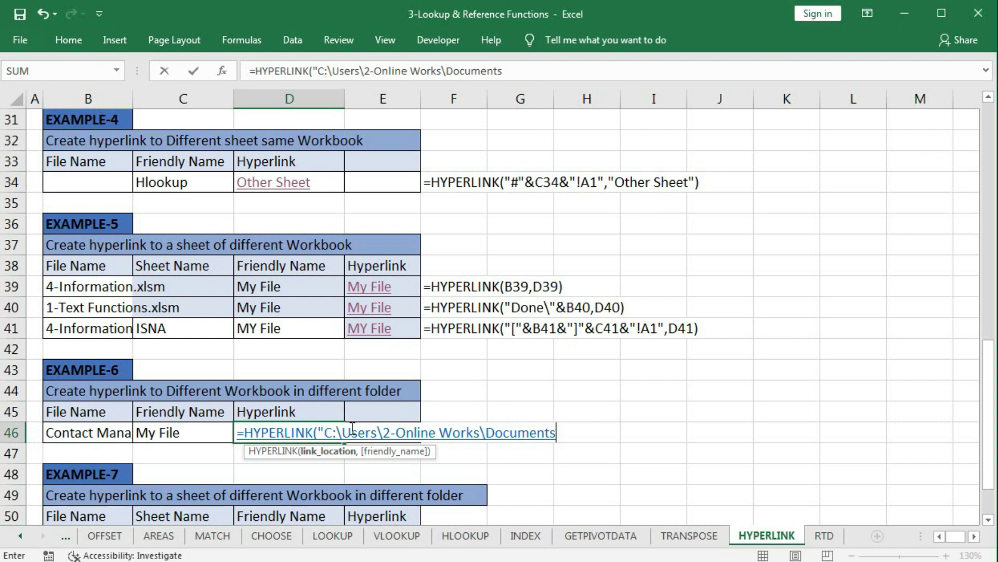
{"action": "type", "text": "\\\"&"}
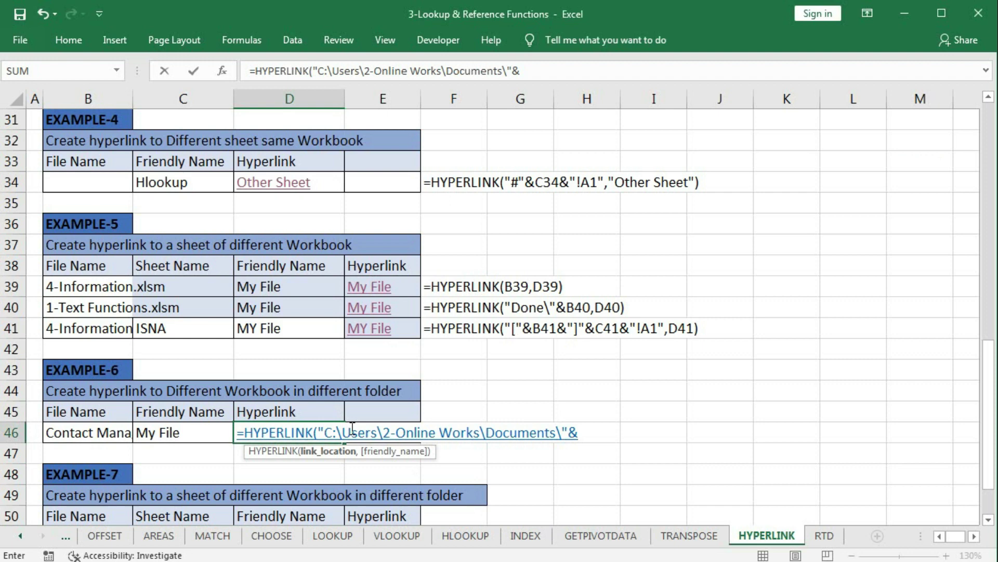
{"action": "left_click", "coordinate": [92, 433]}
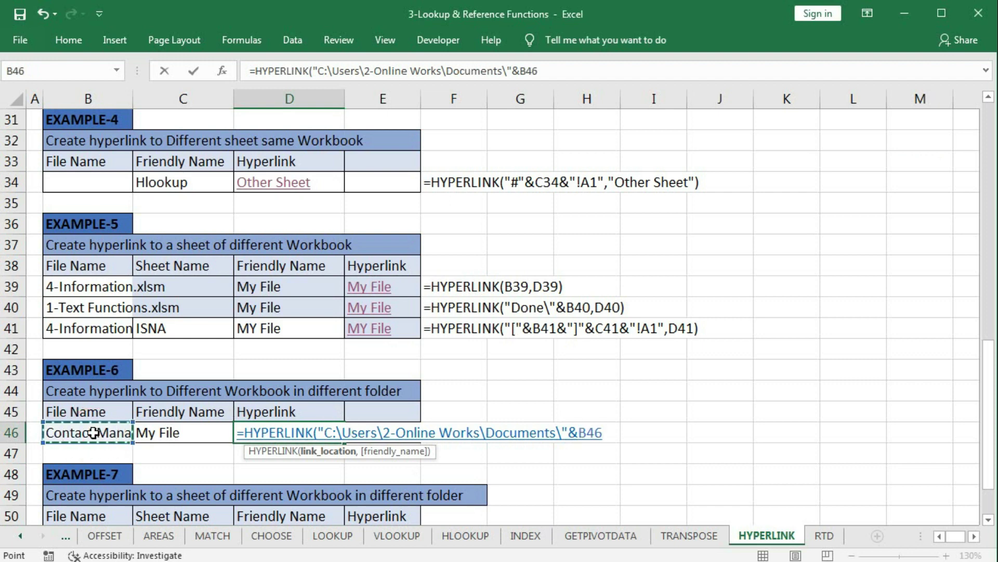
{"action": "type", "text": ","}
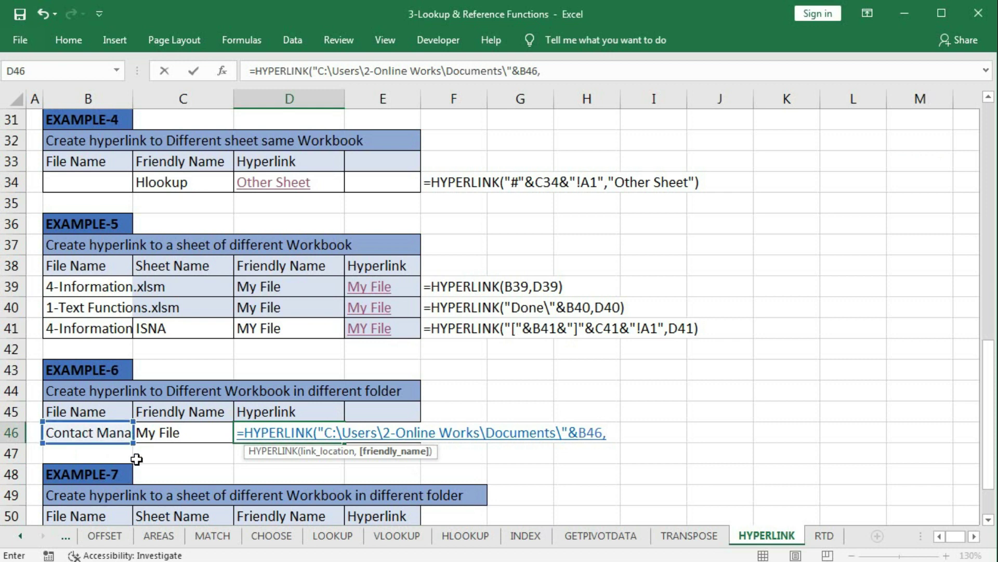
{"action": "left_click", "coordinate": [187, 435]}
{"action": "type", "text": ")"}
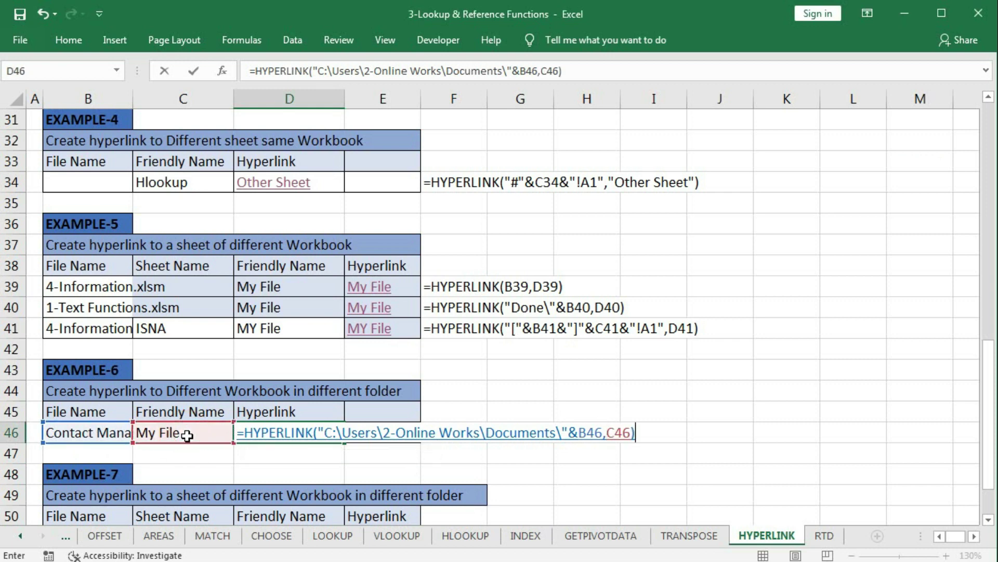
{"action": "key", "text": "Return"}
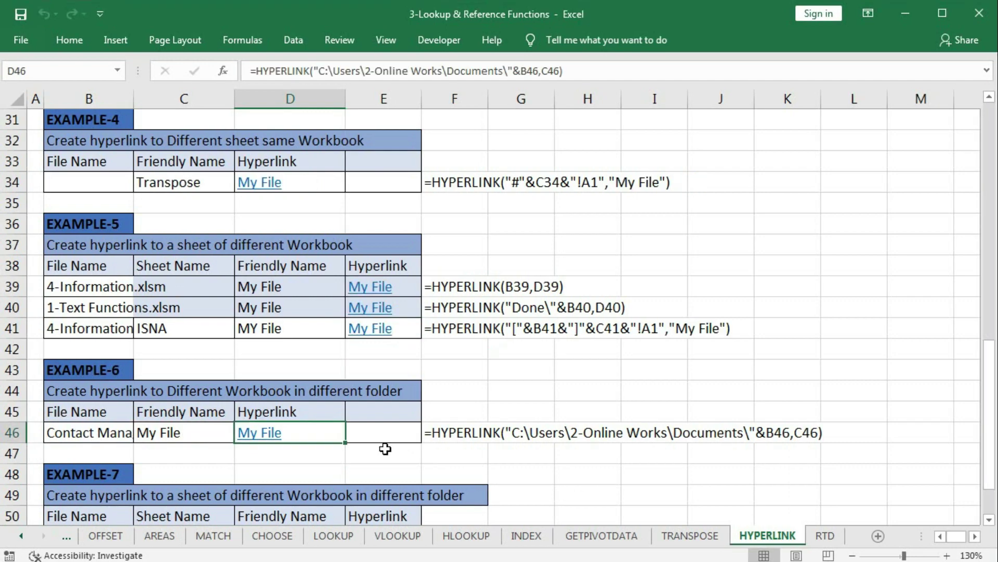
{"action": "left_click", "coordinate": [257, 440]}
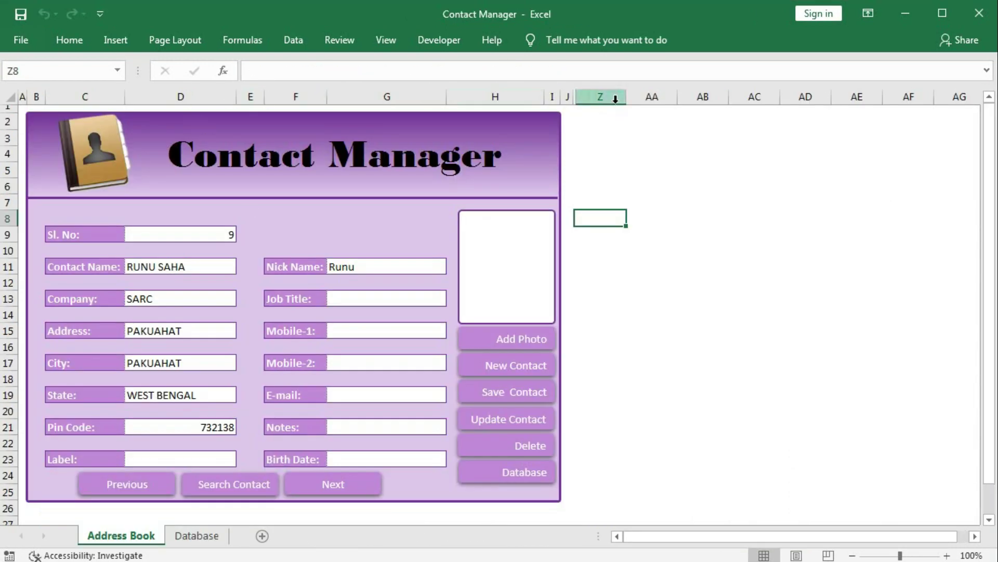
{"action": "left_click", "coordinate": [980, 13]}
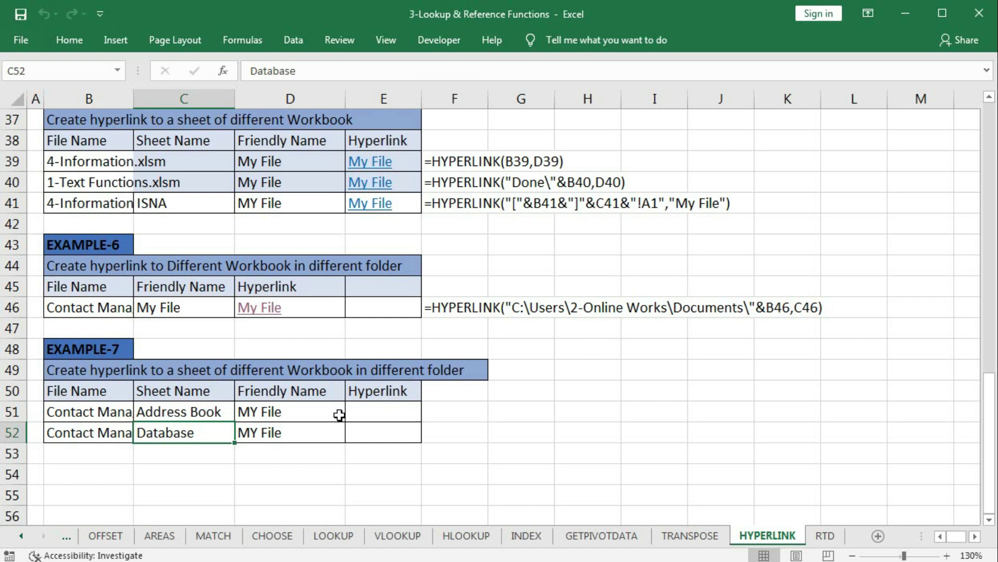
Step: Start a formula in E51 as =HYPERLINK("["&"C:\User\2-Online Works\Documents\"& for the workbook's folder path
{"action": "left_click", "coordinate": [376, 411]}
{"action": "type", "text": "=hy"}
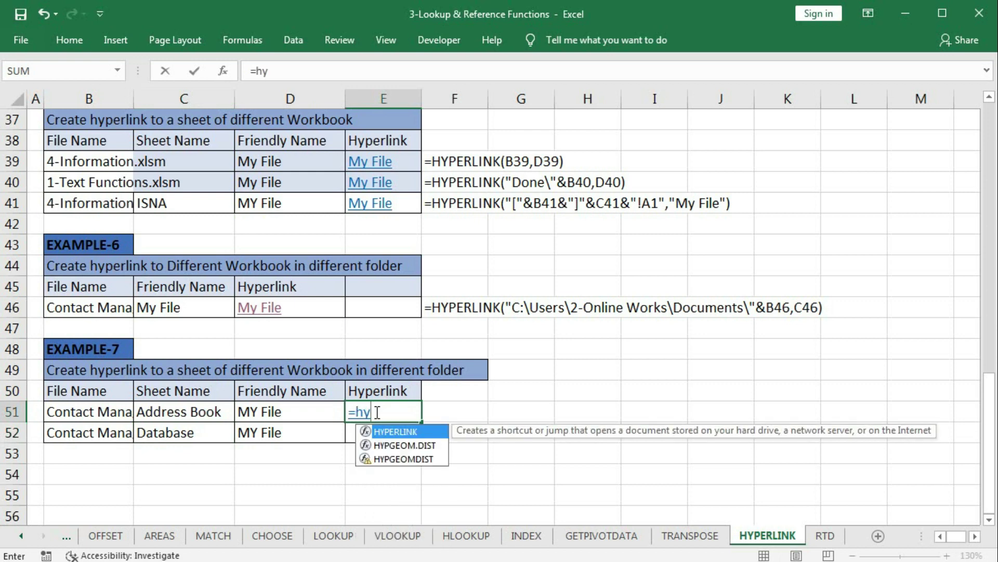
{"action": "key", "text": "Tab"}
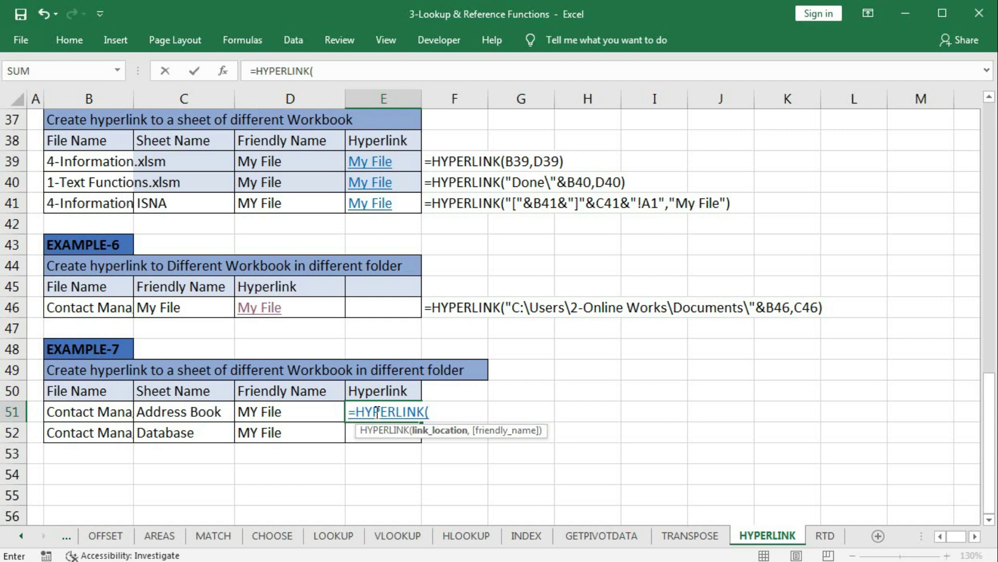
{"action": "type", "text": "\"[\"&\"C:"}
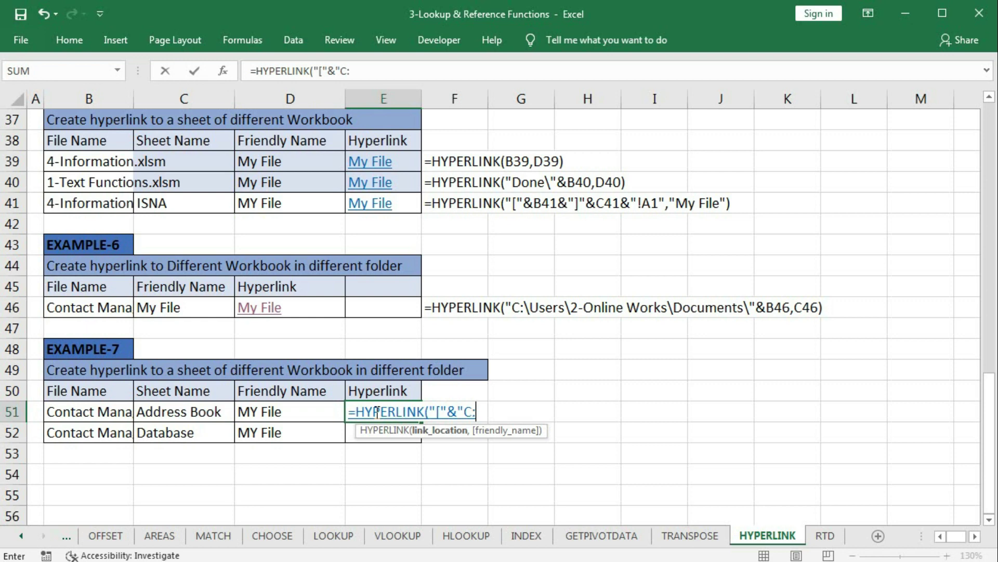
{"action": "type", "text": "\\User"}
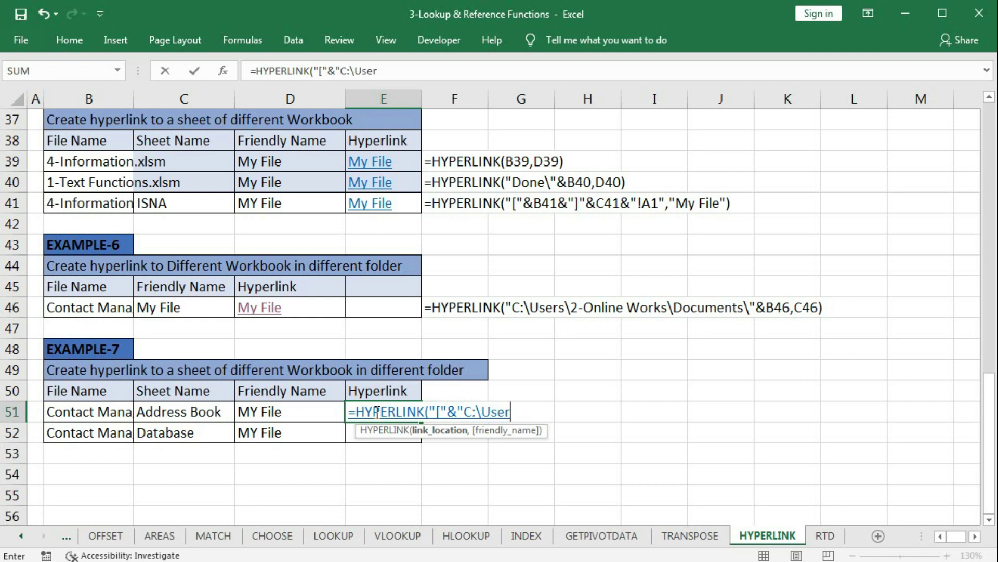
{"action": "type", "text": "\\2-On"}
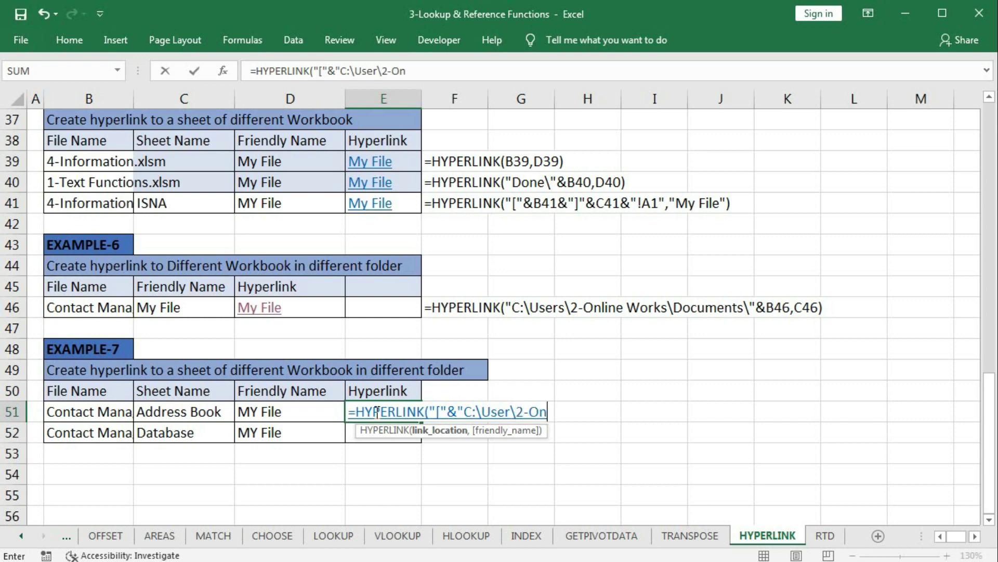
{"action": "type", "text": "line Works"}
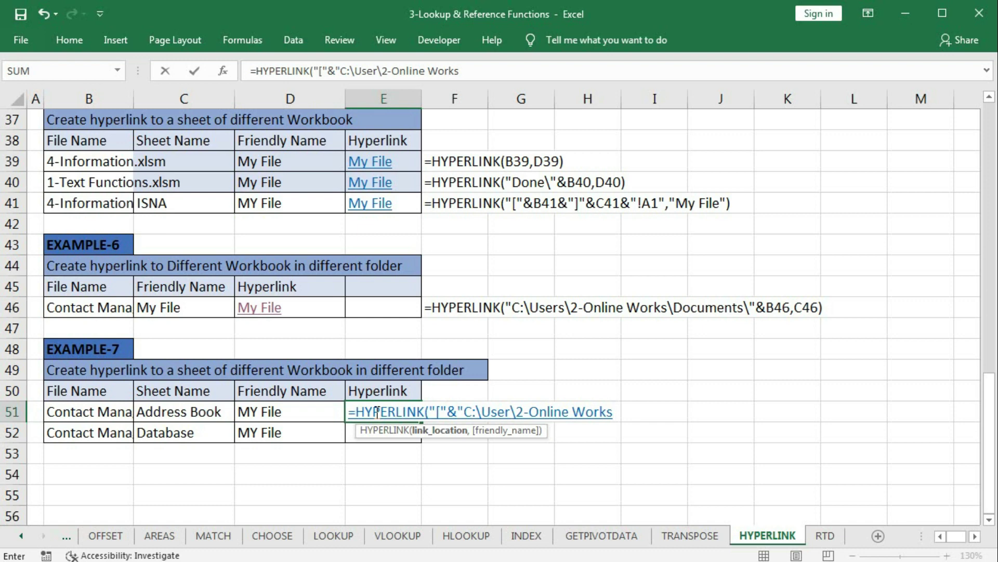
{"action": "type", "text": "\\Documents"}
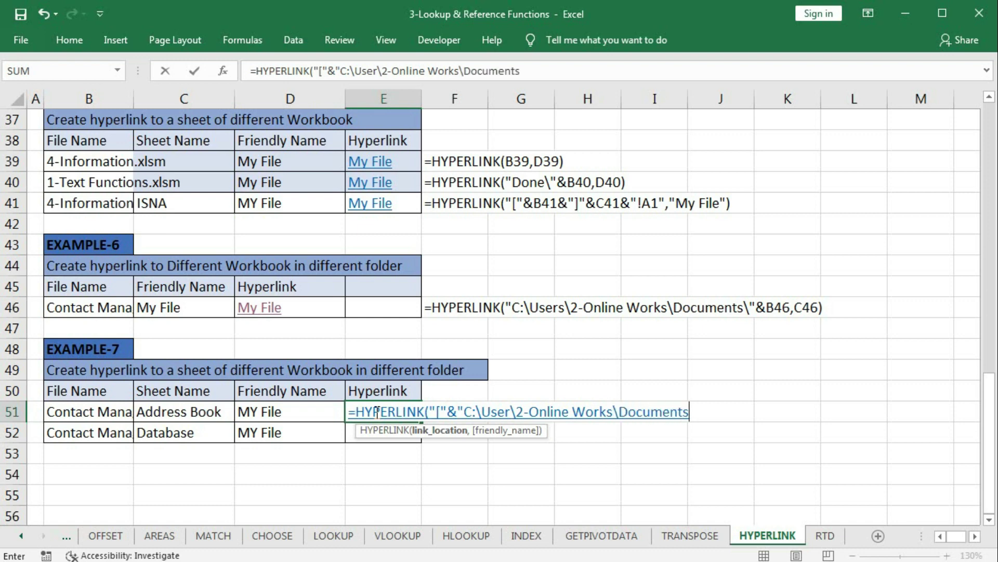
{"action": "type", "text": "\\\"&"}
Step: Complete E51's formula by appending B51&"]"&C51&"!A1" as the link target and D51 as the friendly name
{"action": "left_click", "coordinate": [93, 414]}
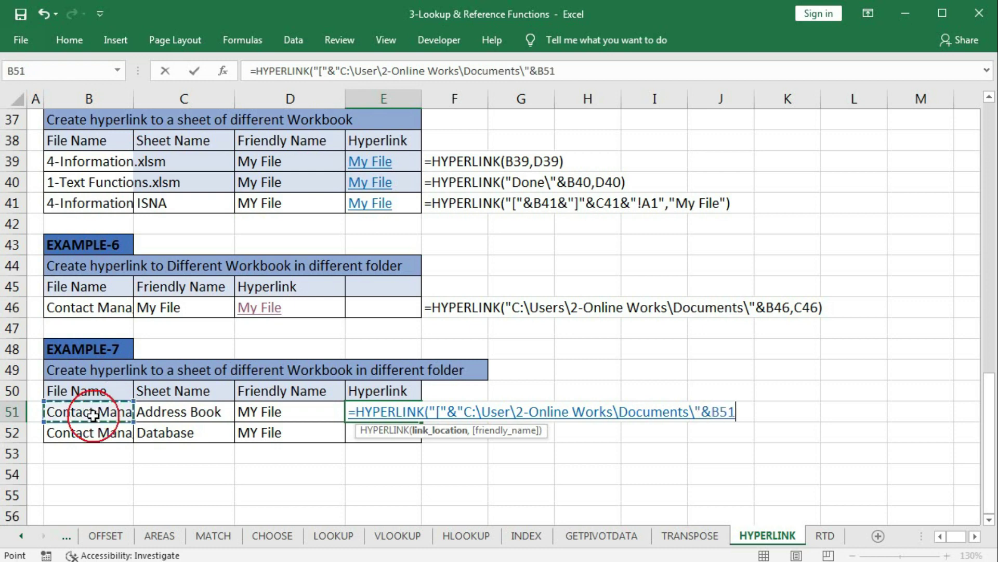
{"action": "type", "text": "&"}
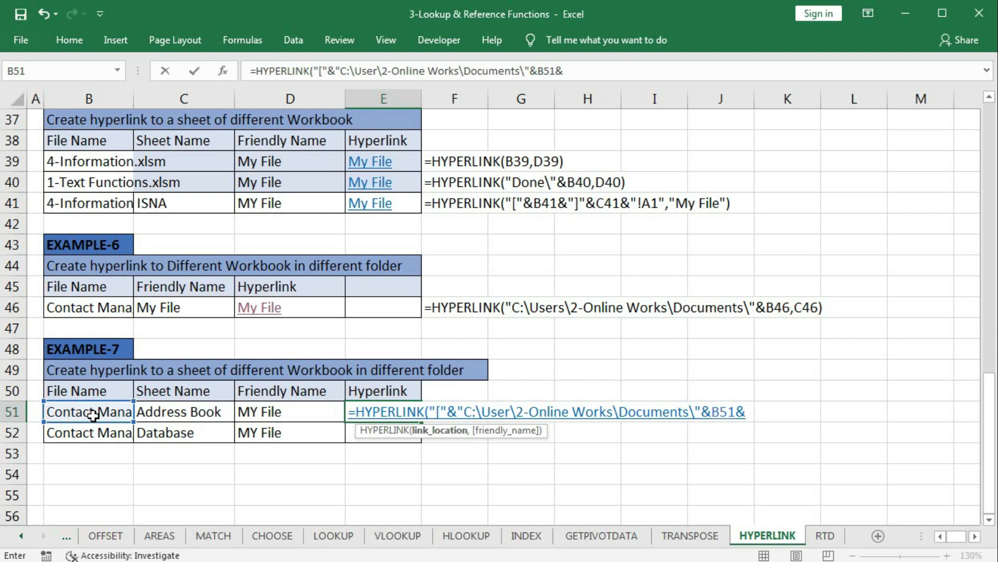
{"action": "type", "text": "\""}
{"action": "type", "text": "&"}
{"action": "left_click", "coordinate": [158, 416]}
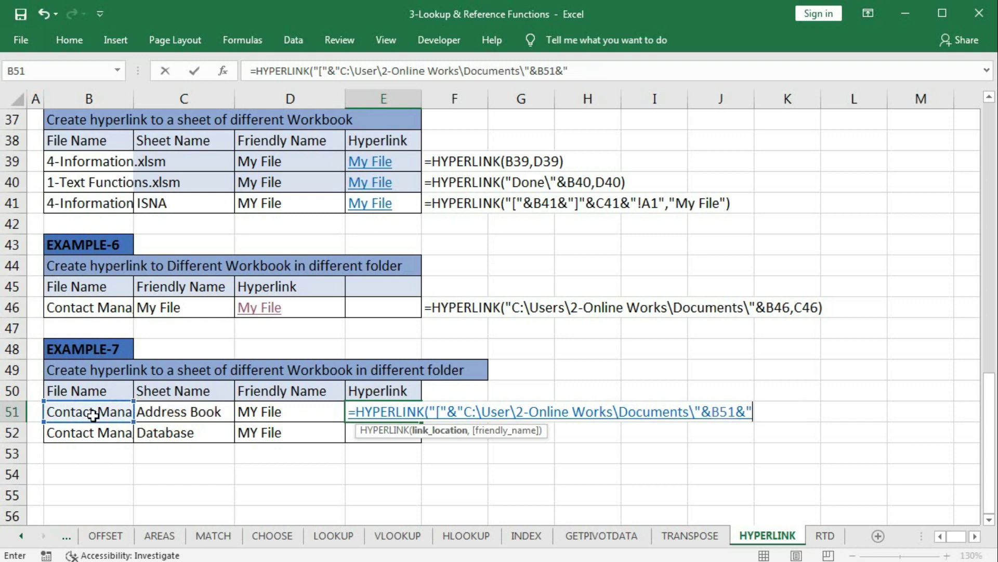
{"action": "left_click", "coordinate": [158, 416]}
{"action": "type", "text": "&\"!A1"}
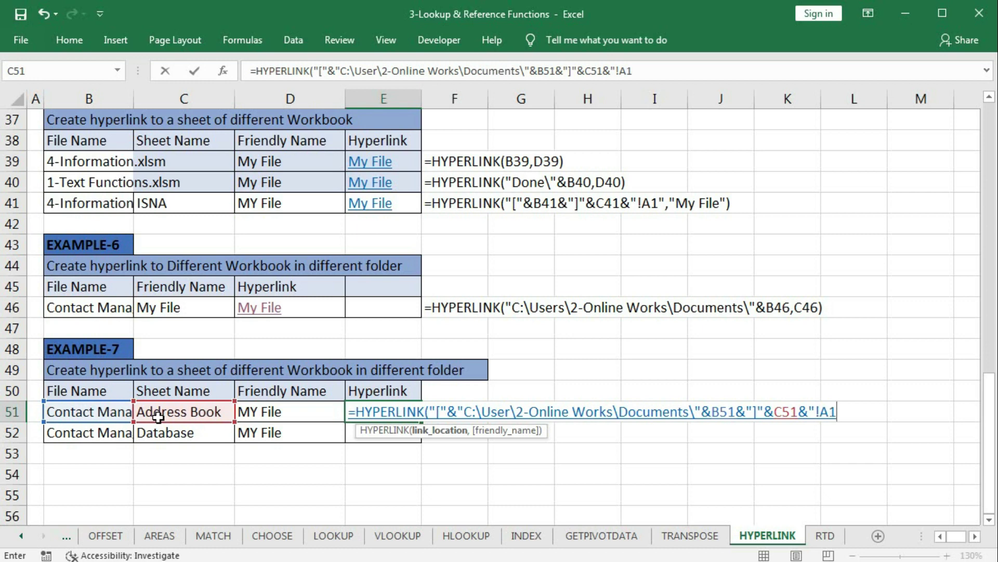
{"action": "type", "text": ","}
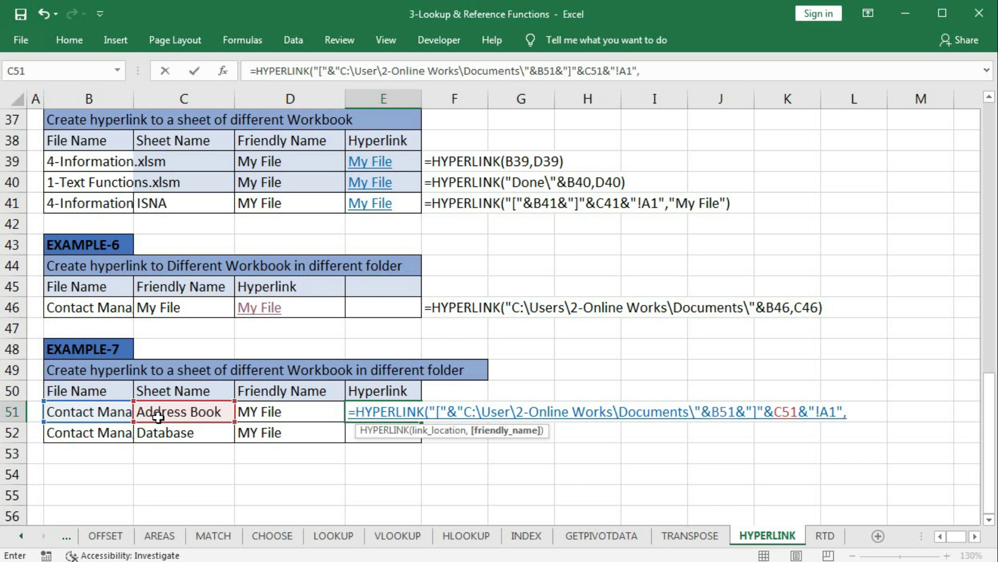
{"action": "left_click", "coordinate": [294, 411]}
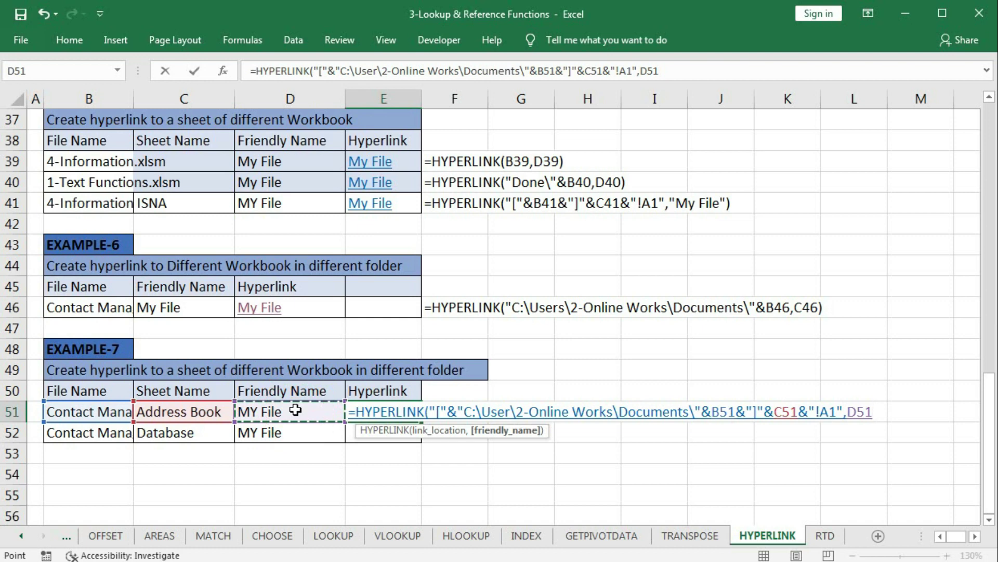
{"action": "type", "text": ")"}
{"action": "key", "text": "Return"}
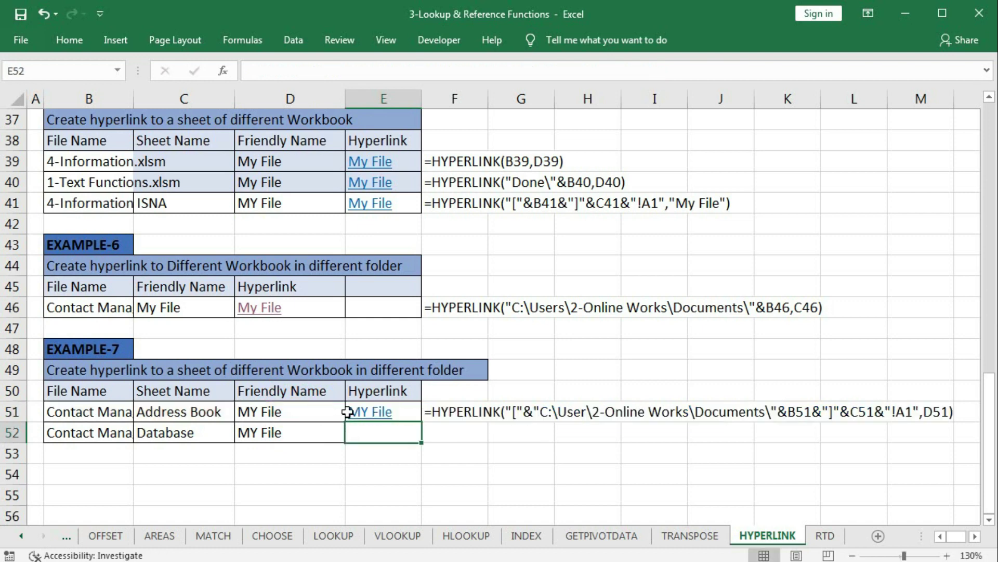
Step: Fill E51's formula down to E52 and test the link in E51
{"action": "left_click", "coordinate": [394, 416]}
{"action": "left_click_drag", "start_coordinate": [421, 422], "coordinate": [422, 437]}
{"action": "left_click", "coordinate": [388, 414]}
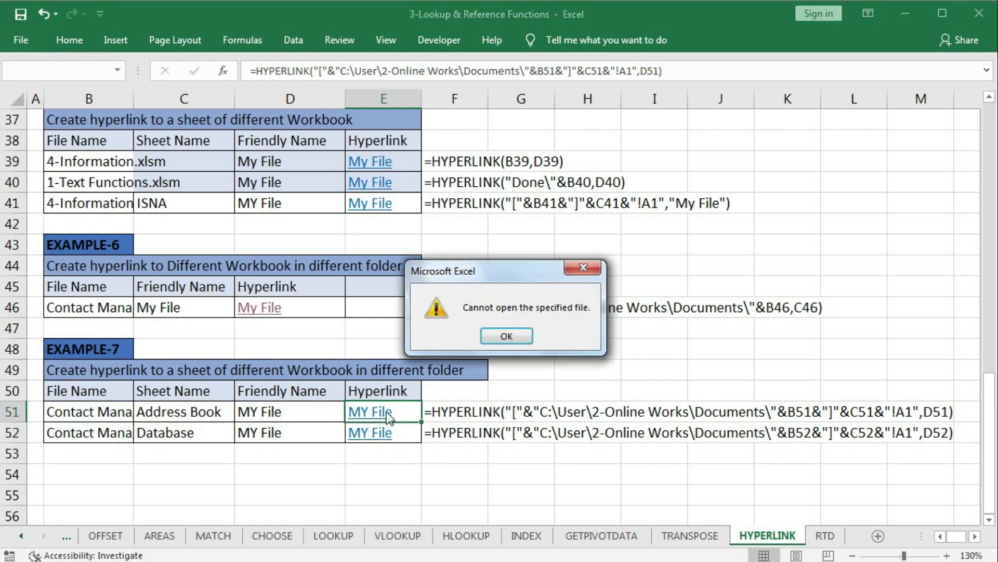
{"action": "left_click", "coordinate": [500, 336]}
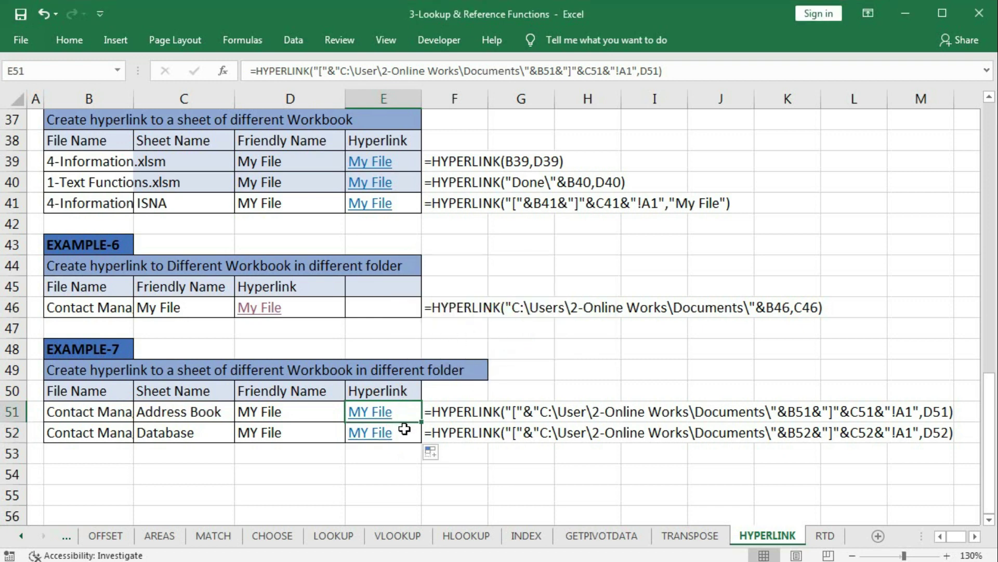
Step: Evaluate the link_location argument inside E51's formula to inspect the full path, and restore the original expression
{"action": "double_click", "coordinate": [395, 412]}
{"action": "left_click", "coordinate": [431, 431]}
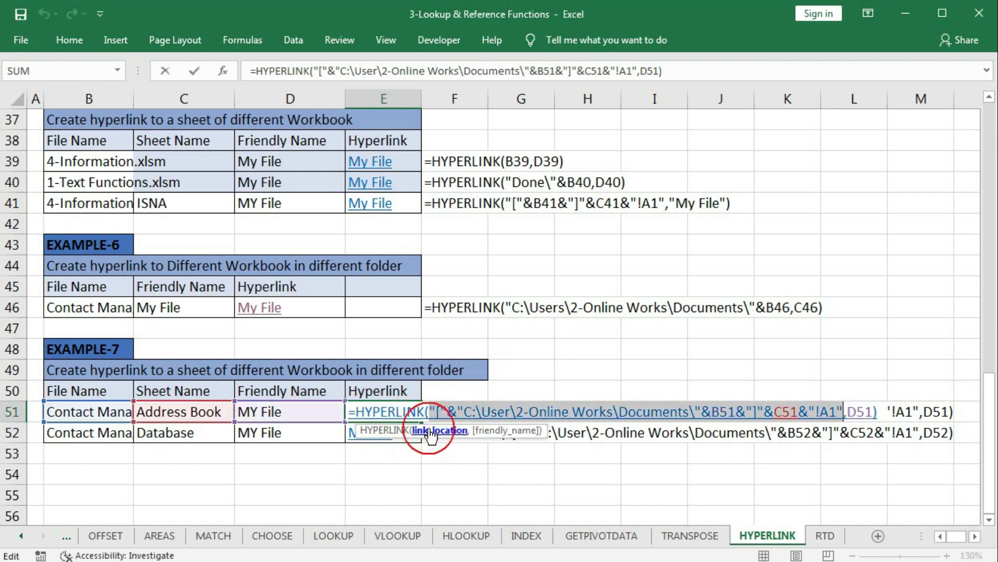
{"action": "key", "text": "F9"}
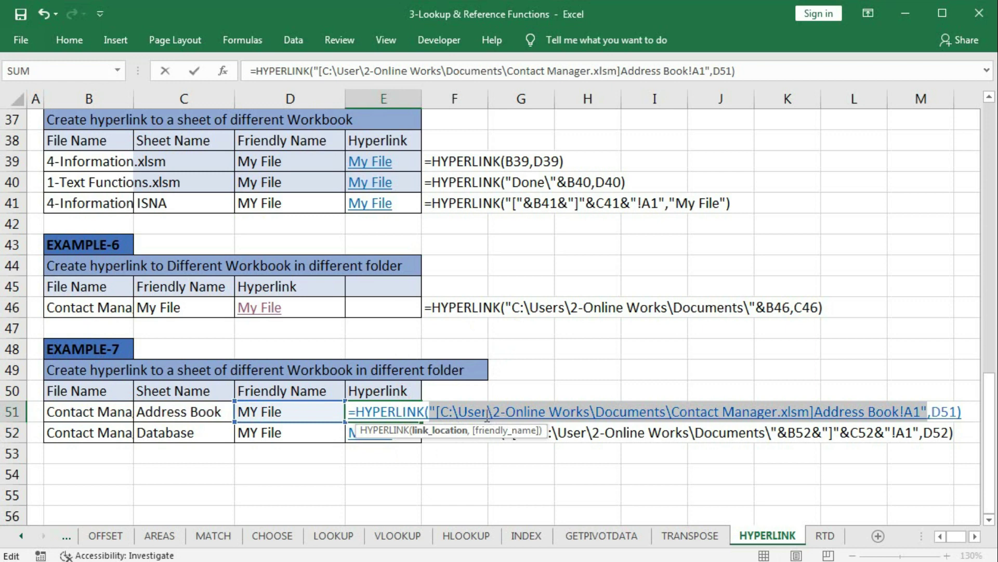
{"action": "key", "text": "ctrl+z"}
Step: Correct the folder path in E51's formula to C:\Users\2-Online Works\Documents\ and fill it down to E52
{"action": "left_click", "coordinate": [397, 412]}
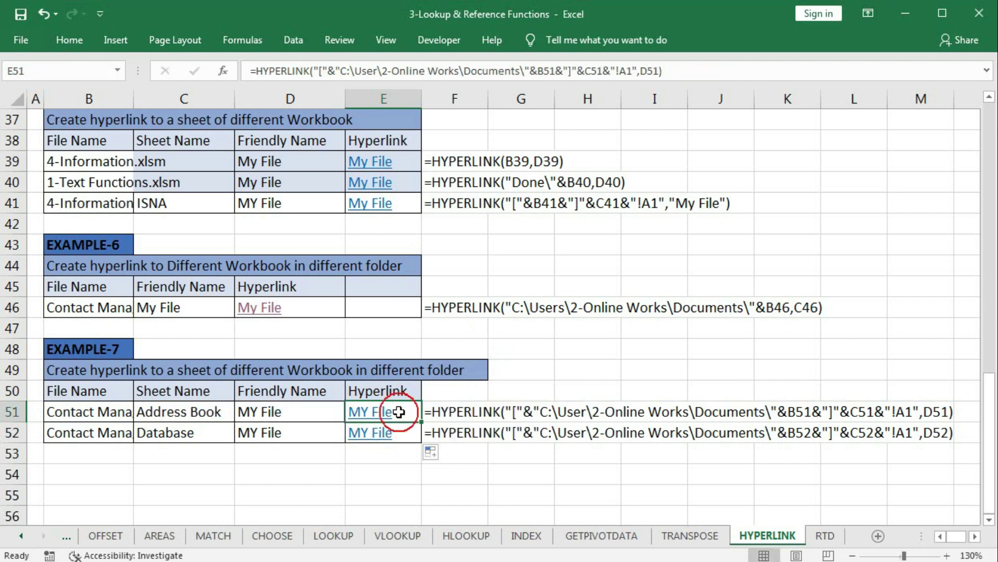
{"action": "left_click", "coordinate": [511, 411]}
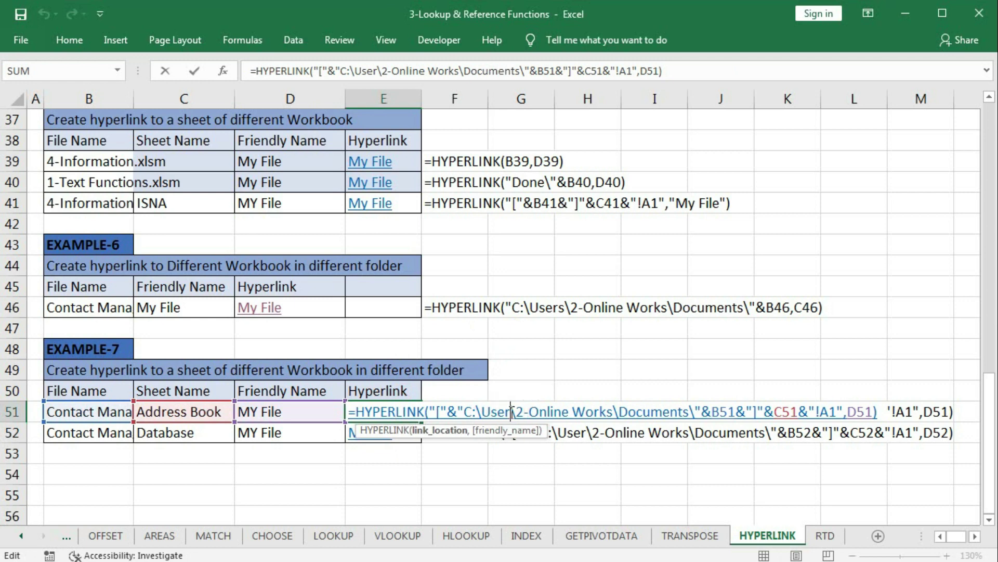
{"action": "type", "text": "s"}
{"action": "key", "text": "Return"}
{"action": "left_click", "coordinate": [407, 415]}
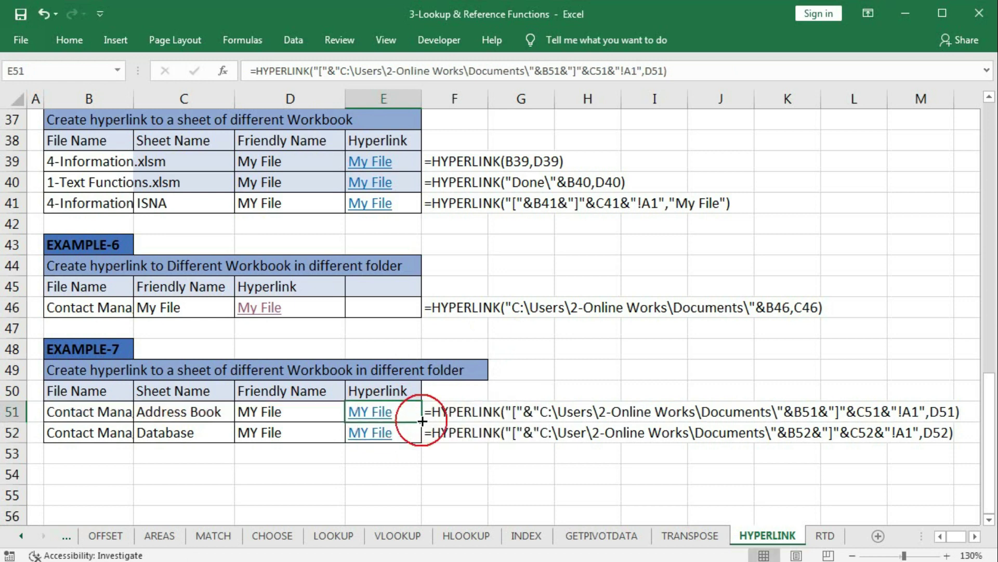
{"action": "left_click_drag", "start_coordinate": [422, 422], "coordinate": [392, 442]}
Step: Test E51's link to the Address Book sheet and close the Contact Manager workbook
{"action": "left_click", "coordinate": [376, 421]}
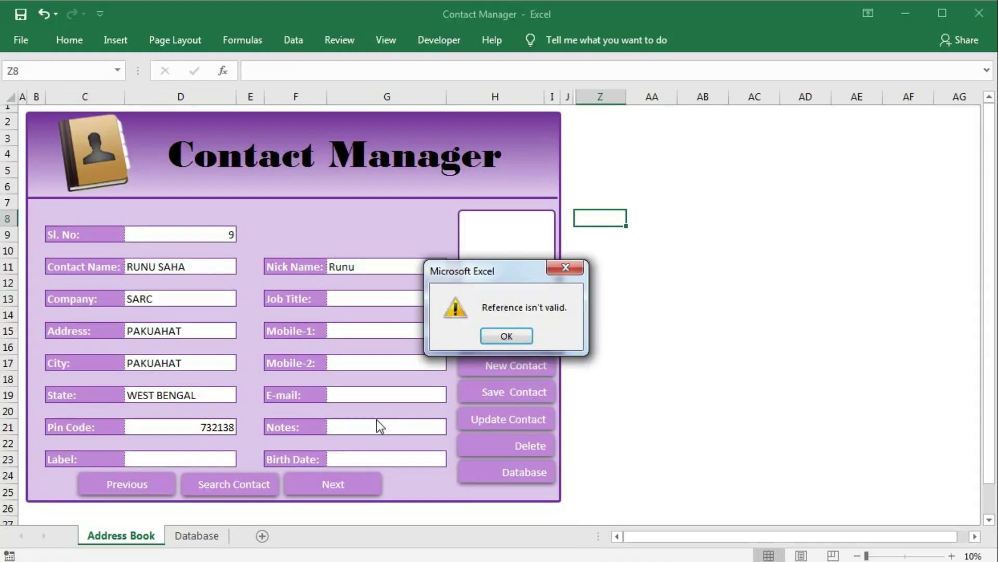
{"action": "left_click", "coordinate": [519, 337]}
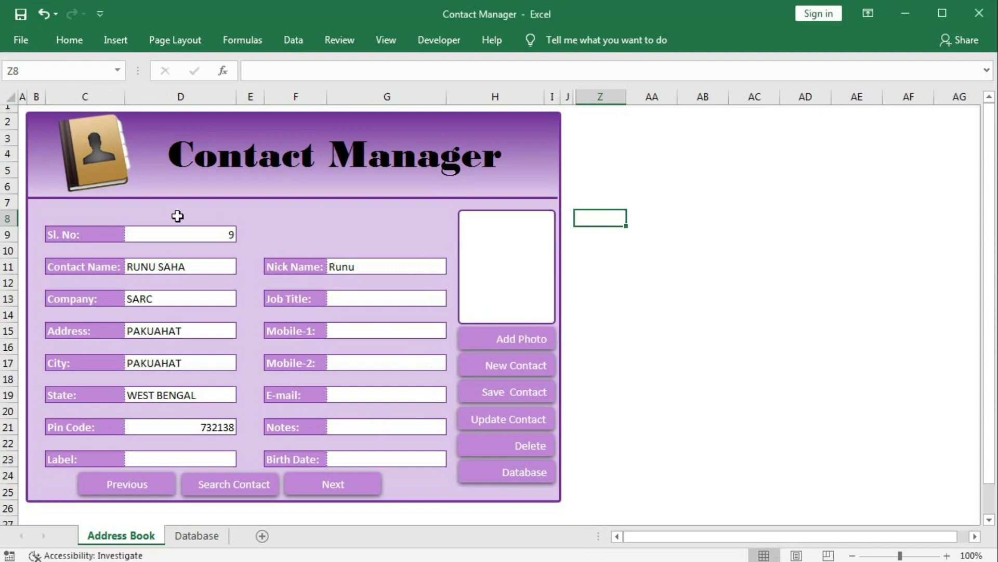
{"action": "left_click", "coordinate": [994, 24]}
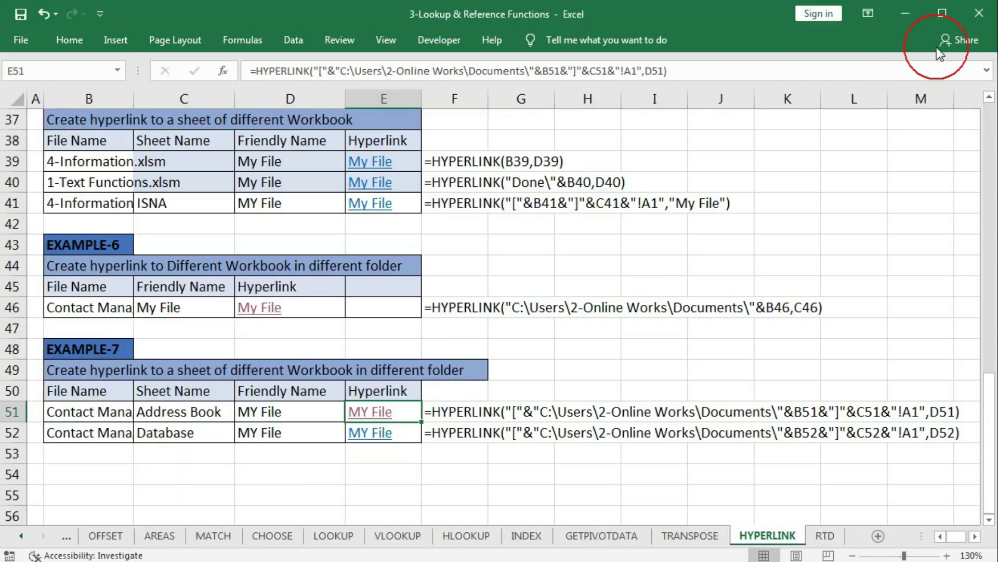
Step: Test E52's link to the Database sheet and close the Contact Manager workbook
{"action": "left_click", "coordinate": [370, 435]}
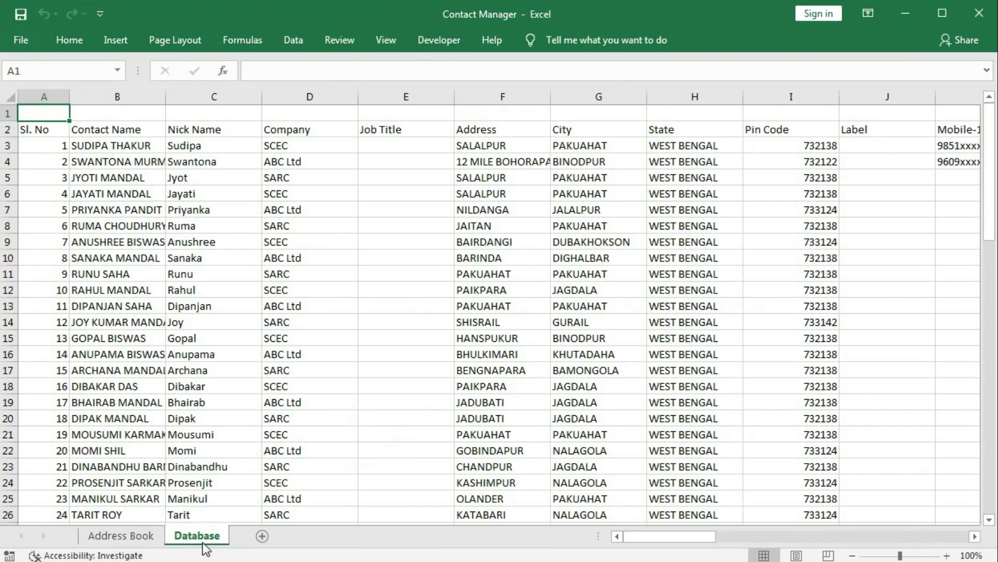
{"action": "key", "text": "ctrl+w"}
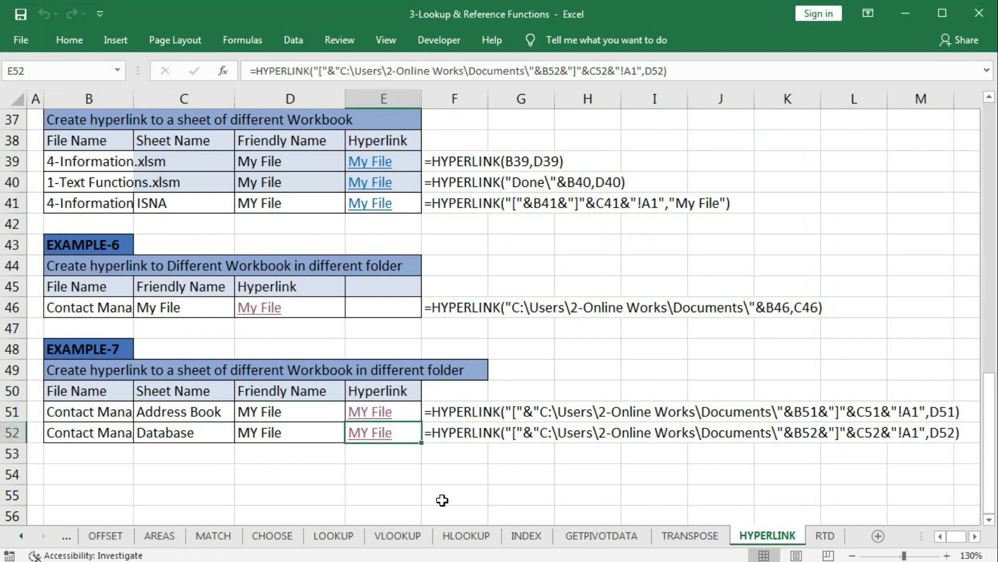
{"action": "scroll", "coordinate": [442, 501], "scroll_direction": "up", "scroll_amount": 8}
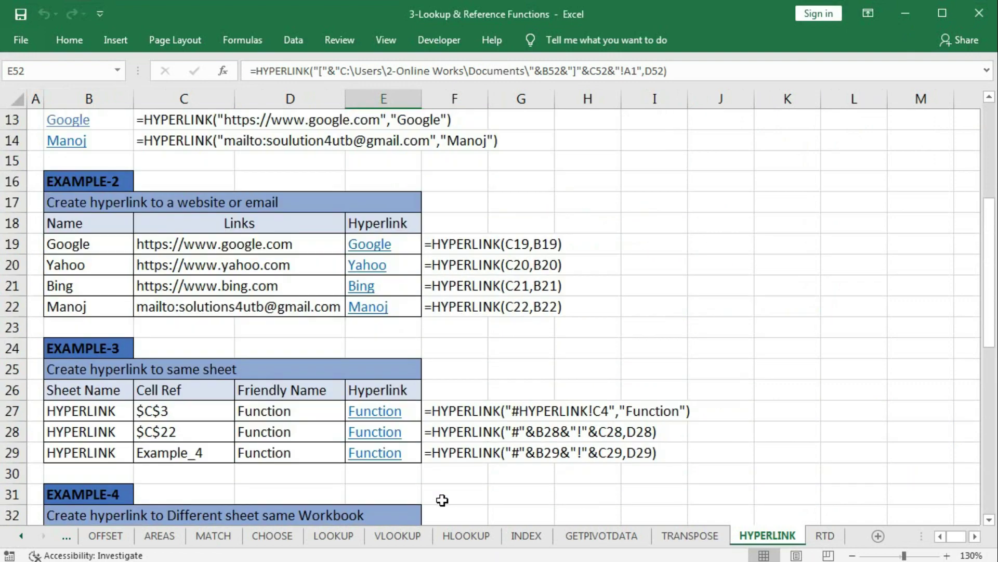
{"action": "scroll", "coordinate": [442, 500], "scroll_direction": "up", "scroll_amount": 4}
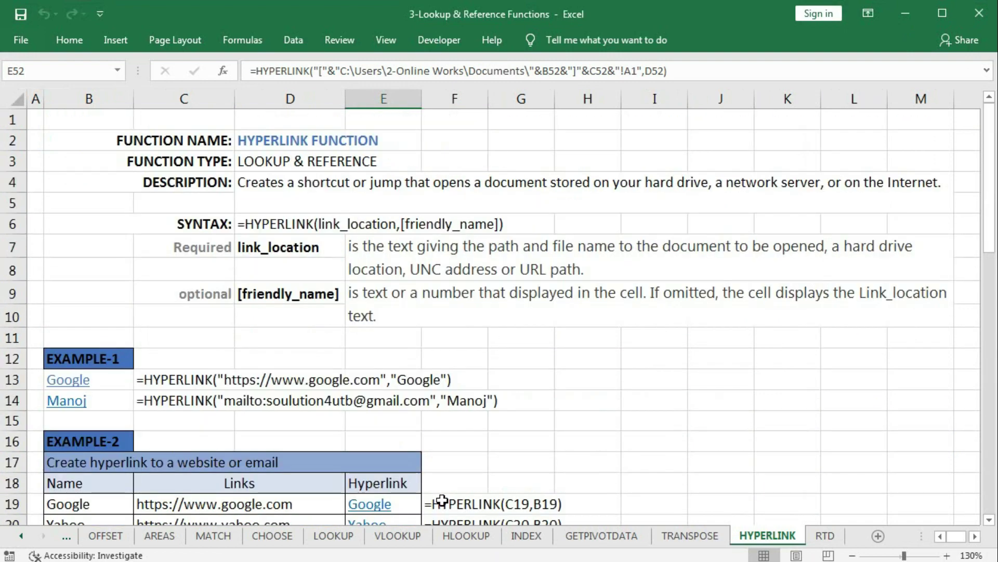